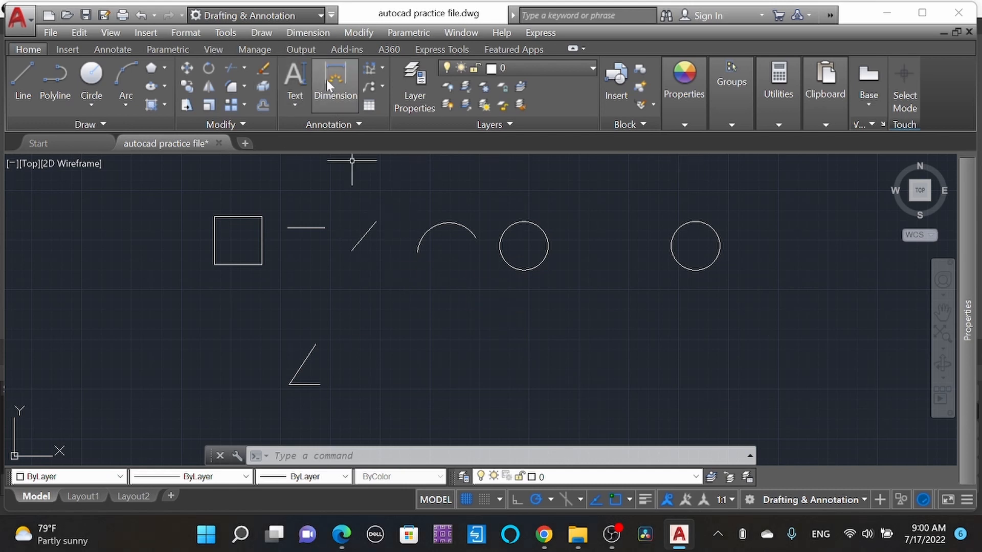
pyautogui.click(382, 69)
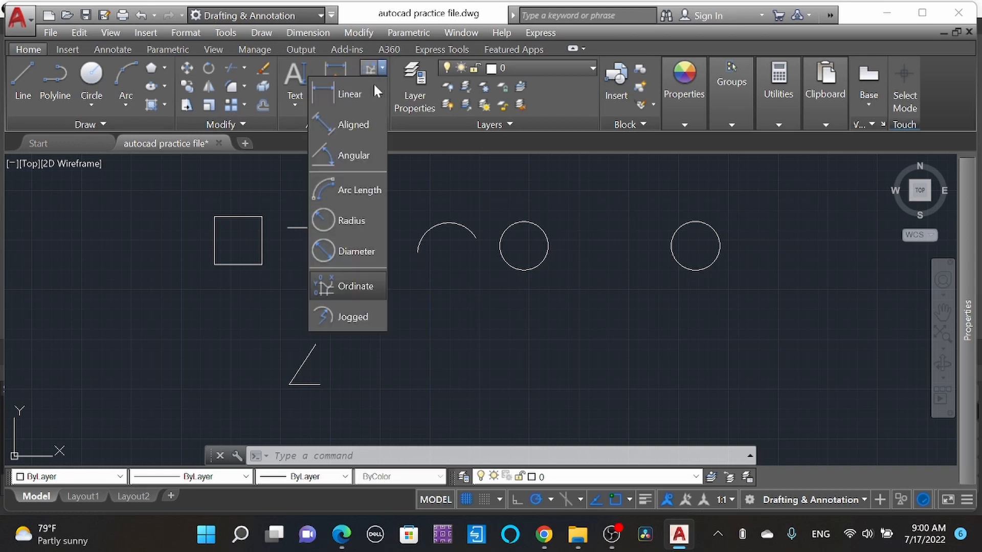
pyautogui.click(361, 96)
pyautogui.click(383, 72)
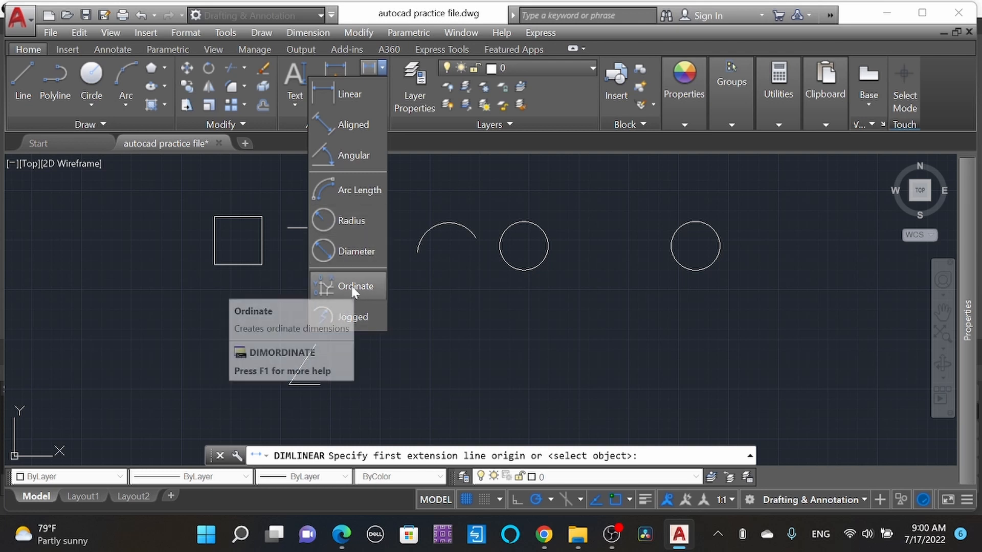
pyautogui.click(424, 329)
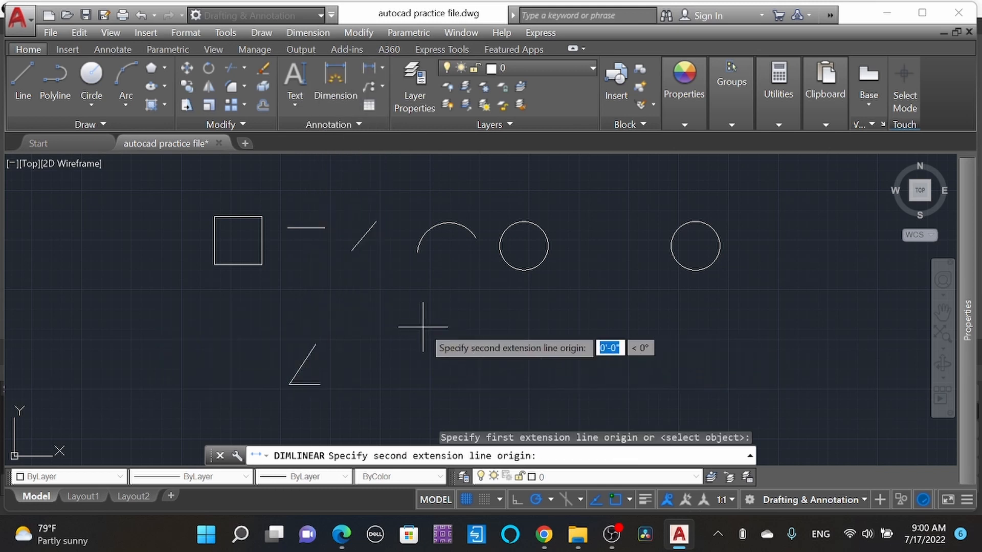
pyautogui.click(461, 369)
pyautogui.press('Escape')
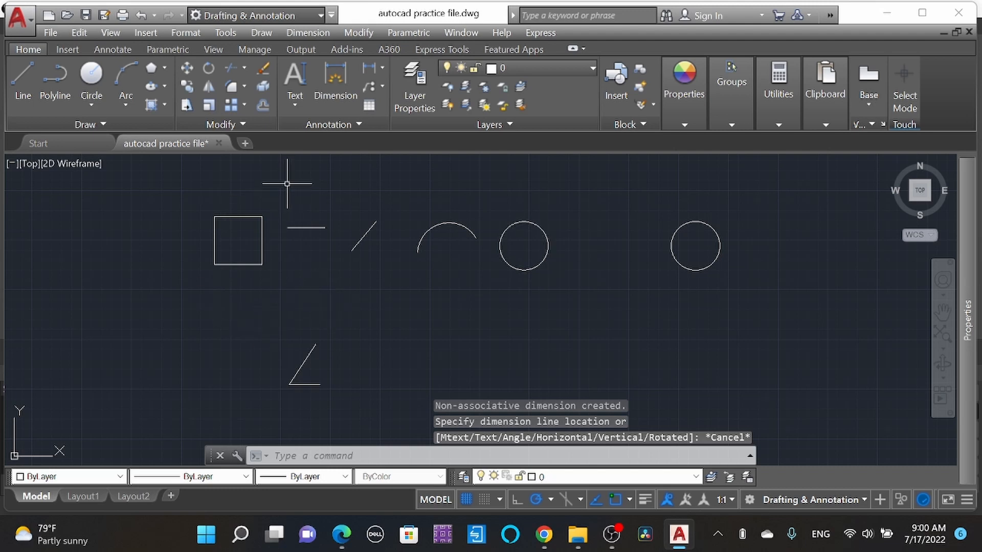
pyautogui.click(315, 32)
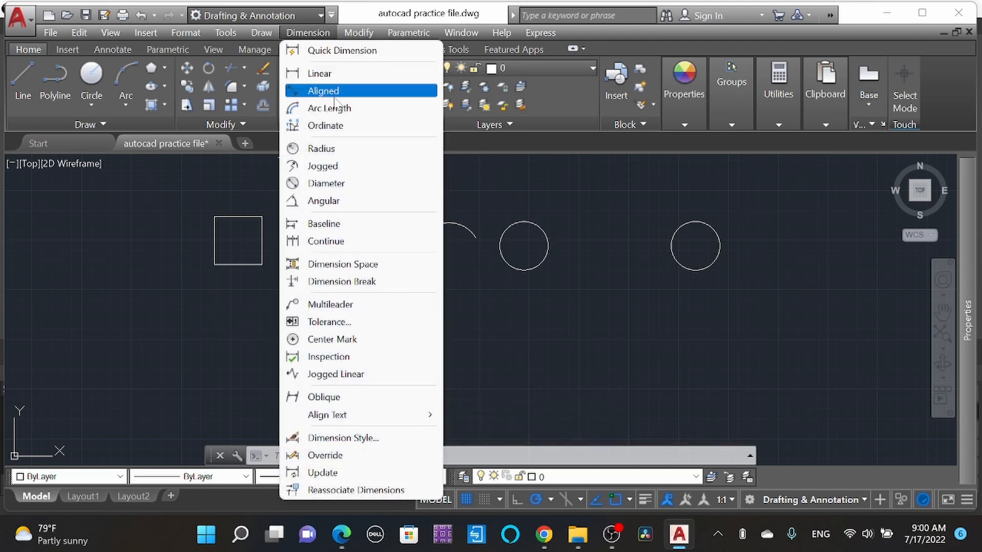
pyautogui.click(582, 207)
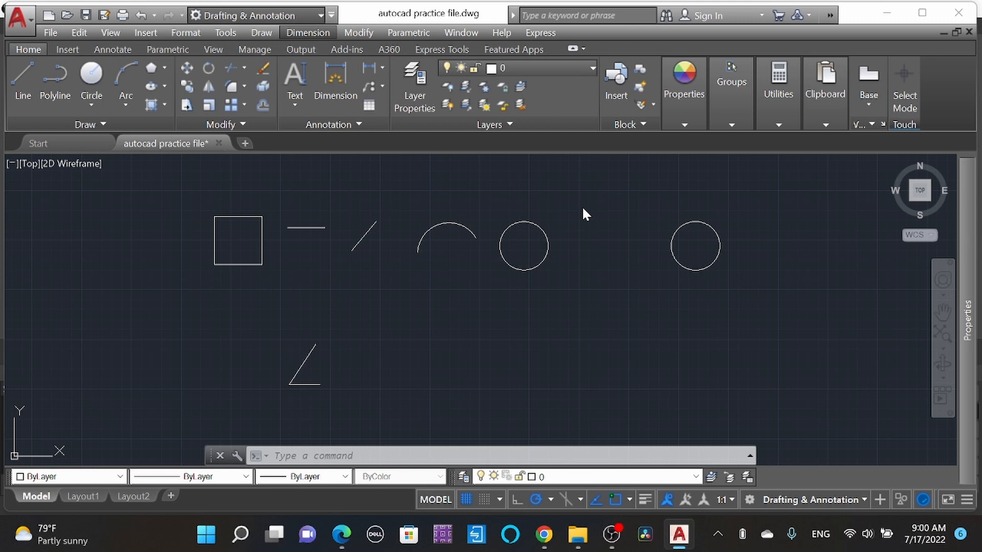
pyautogui.click(575, 300)
pyautogui.click(508, 328)
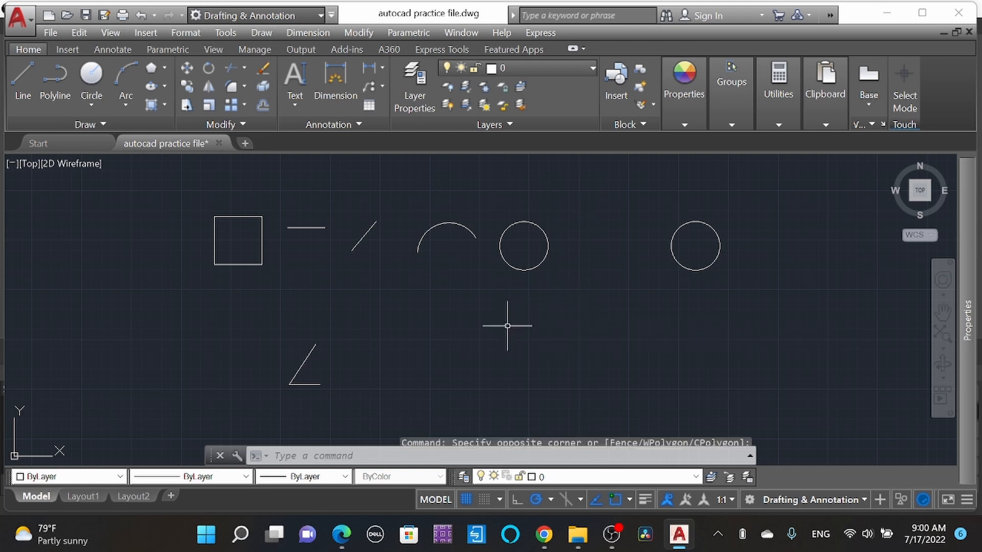
# Hide the ribbon with the RIBBONCLOSE command.
pyautogui.write('ri')
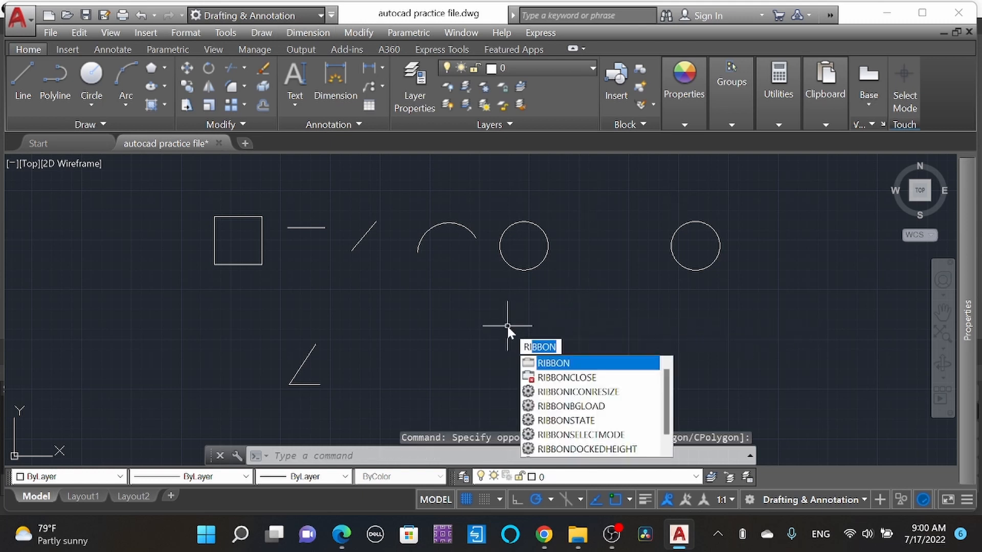
pyautogui.press('Down')
pyautogui.press('Return')
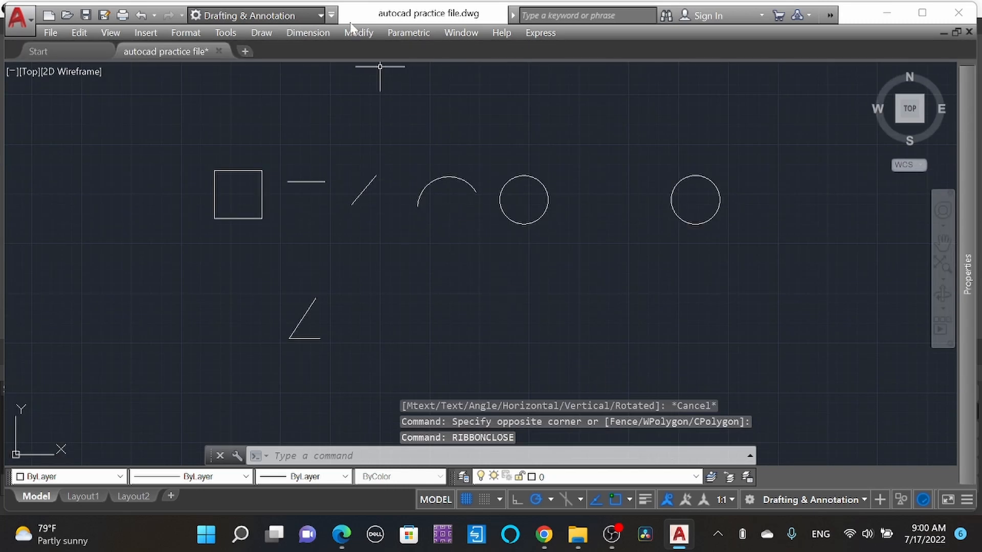
# Look over the available dimension commands and restore the ribbon with the RIBBON command.
pyautogui.click(302, 33)
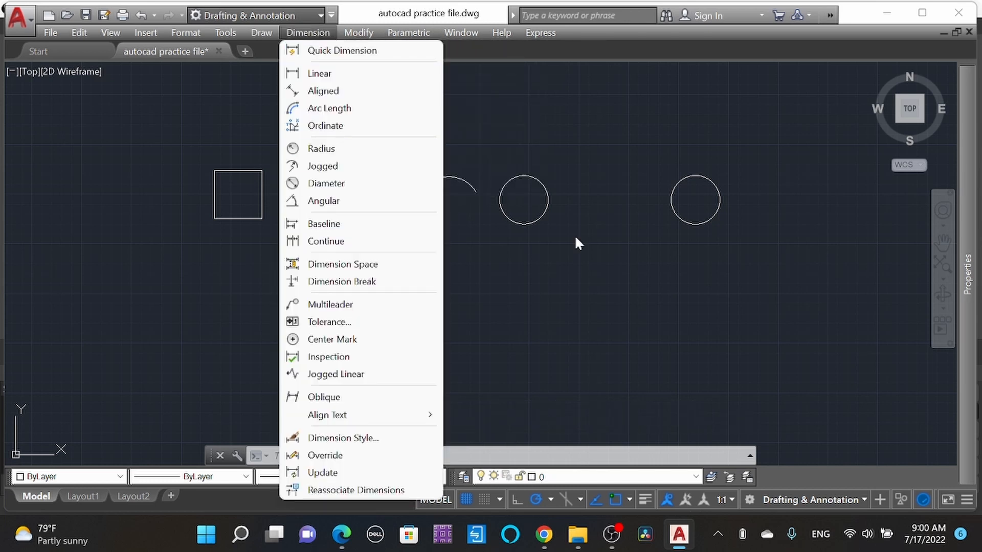
pyautogui.click(580, 358)
pyautogui.click(513, 285)
pyautogui.write('RIBBON')
pyautogui.press('Return')
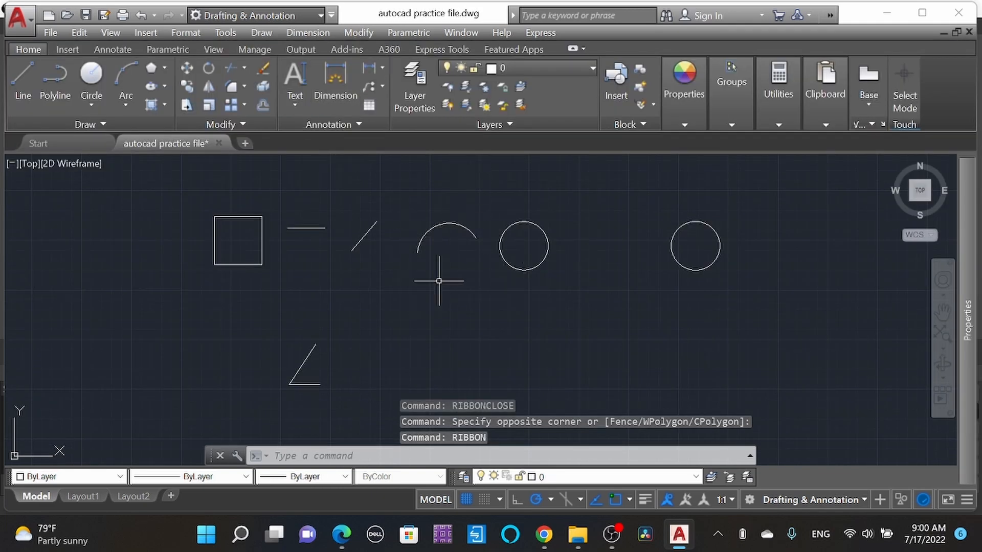
# Dimension the square's bottom edge from corner to corner with DIM, placing the dimension line below the square.
pyautogui.click(337, 72)
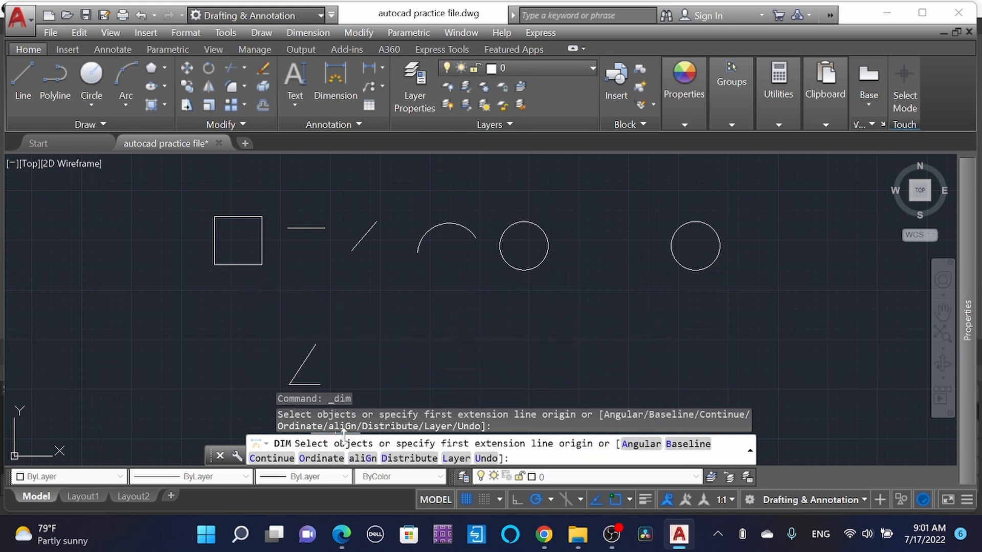
pyautogui.click(214, 264)
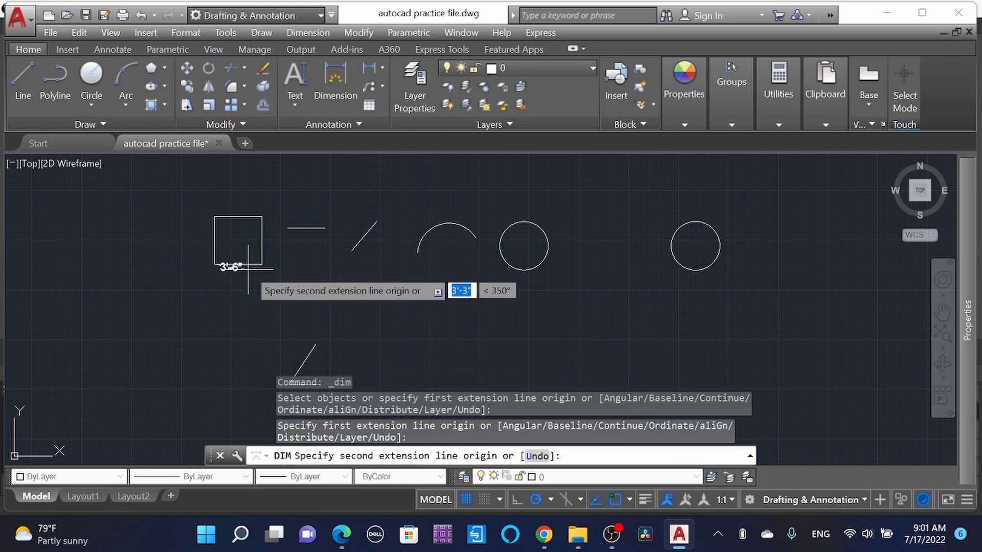
pyautogui.click(262, 264)
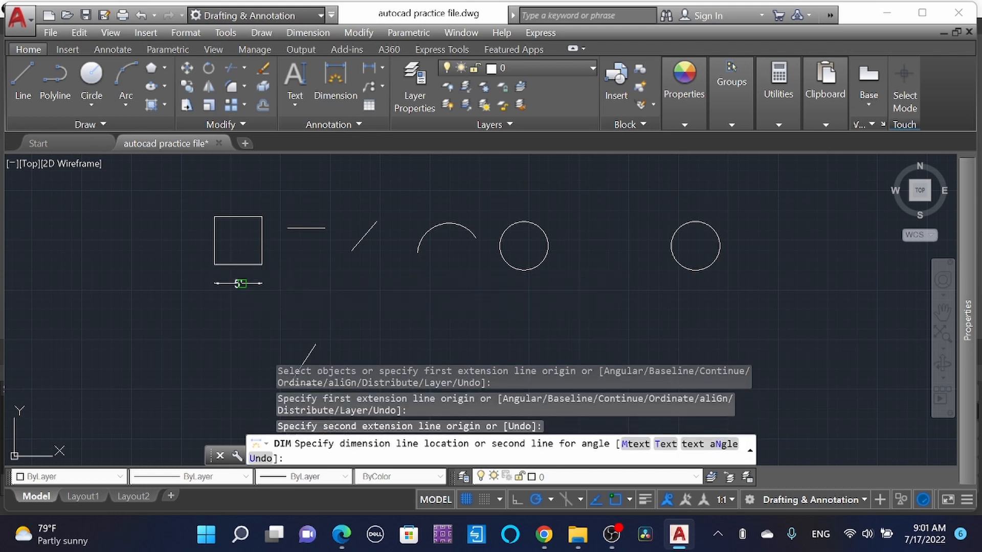
pyautogui.click(230, 283)
pyautogui.press('Return')
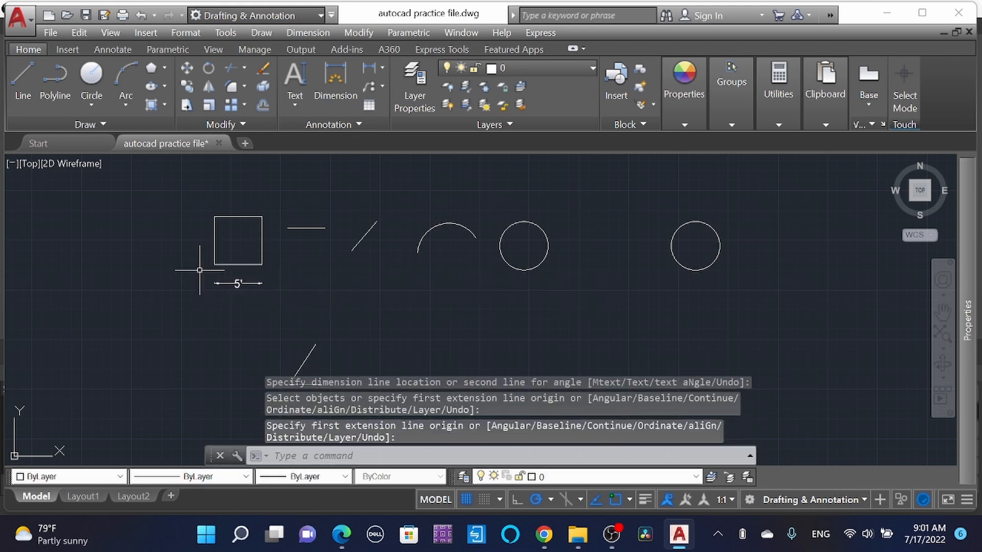
# Dimension the square's left edge between its corners, placing the dimension line just outside that edge.
pyautogui.press('Return')
pyautogui.click(214, 264)
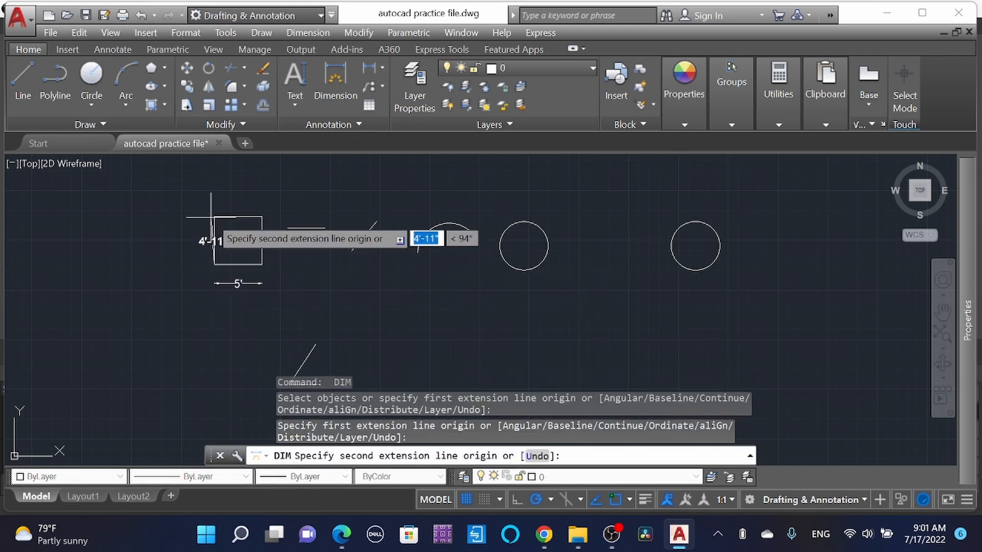
pyautogui.click(214, 216)
pyautogui.click(193, 240)
pyautogui.press('Return')
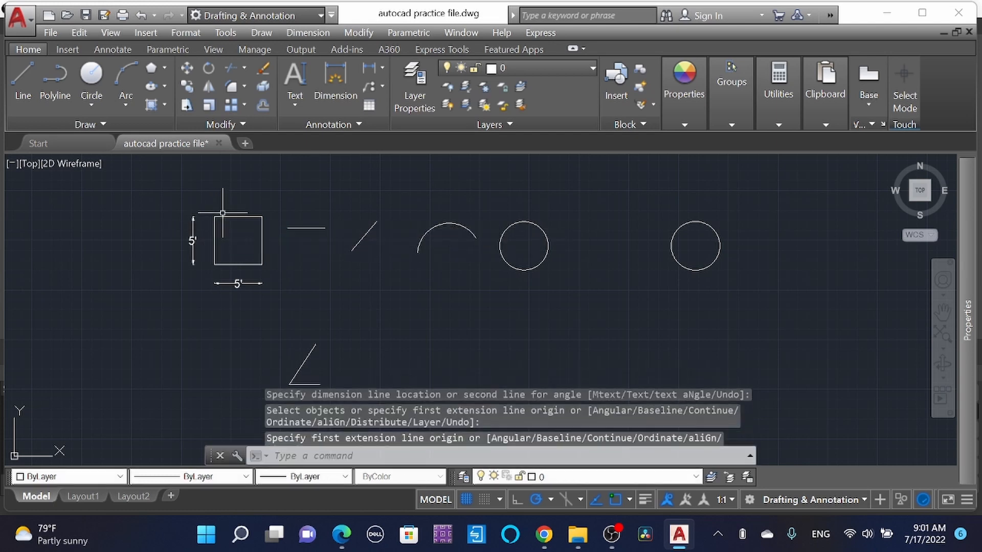
# Dimension the square's top edge between its two upper corners, placing the dimension line above the square.
pyautogui.press('Return')
pyautogui.click(214, 217)
pyautogui.click(262, 217)
pyautogui.click(256, 195)
pyautogui.press('Return')
# Dimension the square's right edge between its corners, placing the dimension line just outside it, and end DIM.
pyautogui.press('Return')
pyautogui.click(262, 217)
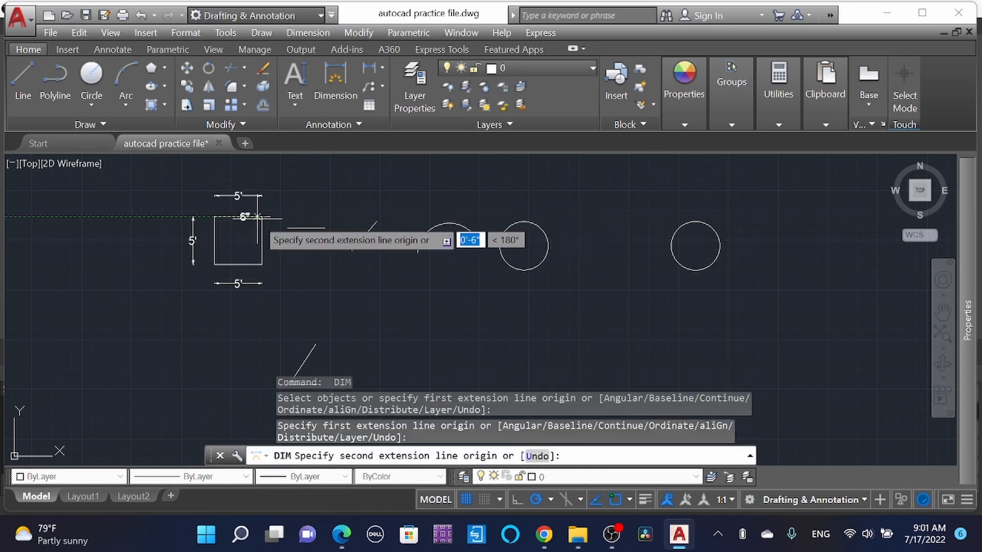
pyautogui.click(262, 264)
pyautogui.click(269, 240)
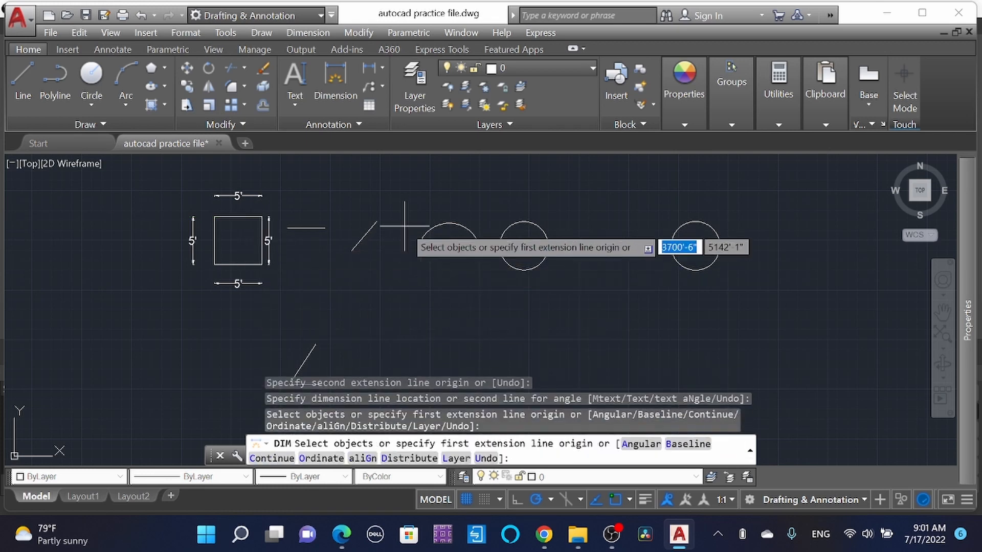
pyautogui.press('Escape')
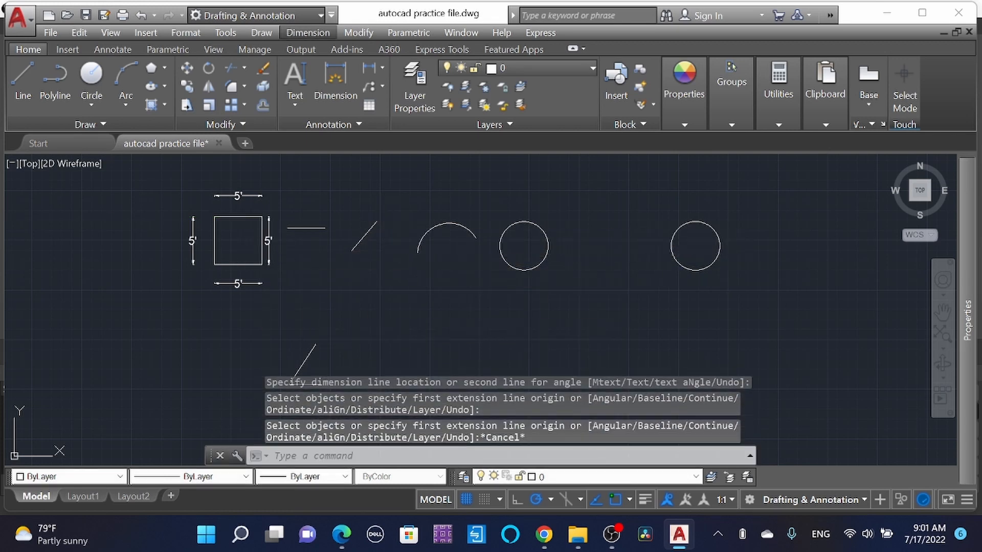
# Dimension the horizontal line beside the square by selecting it with DIM, placing the dimension below the line.
pyautogui.click(347, 76)
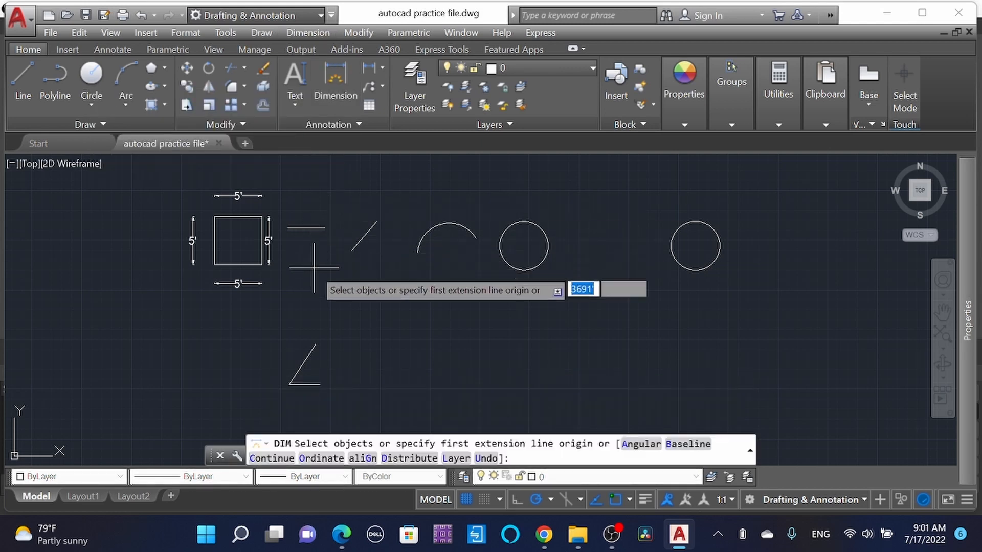
pyautogui.scroll(5, 300, 240)
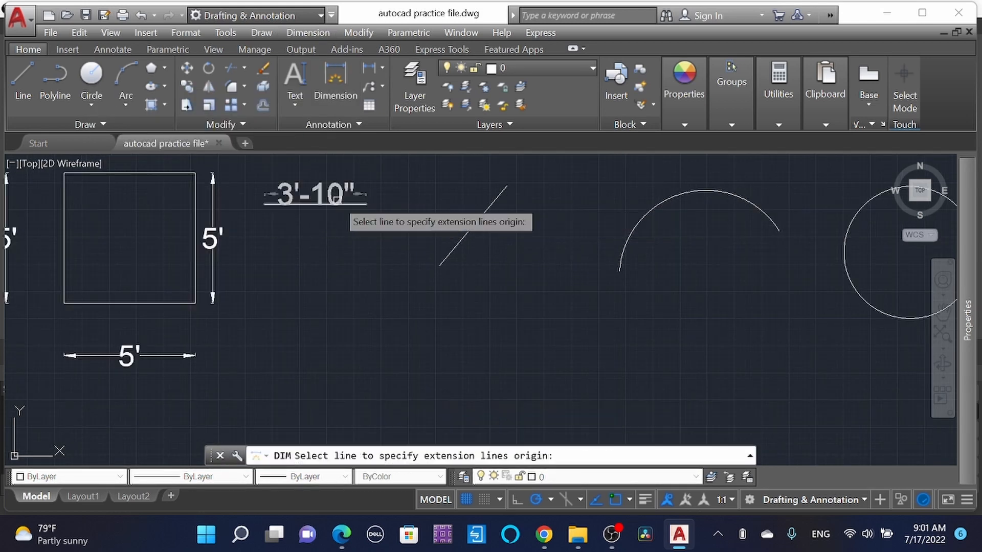
pyautogui.scroll(3, 339, 215)
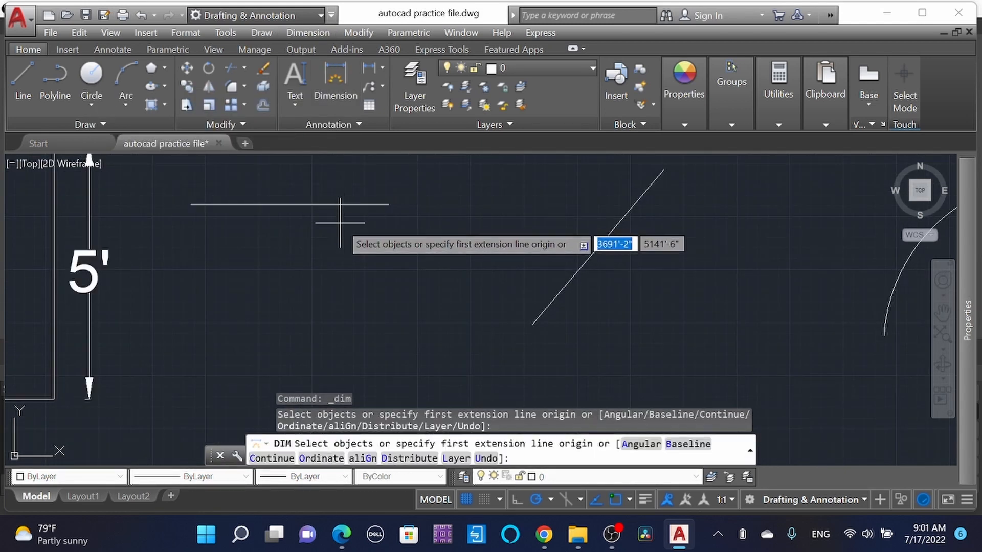
pyautogui.moveTo(348, 206)
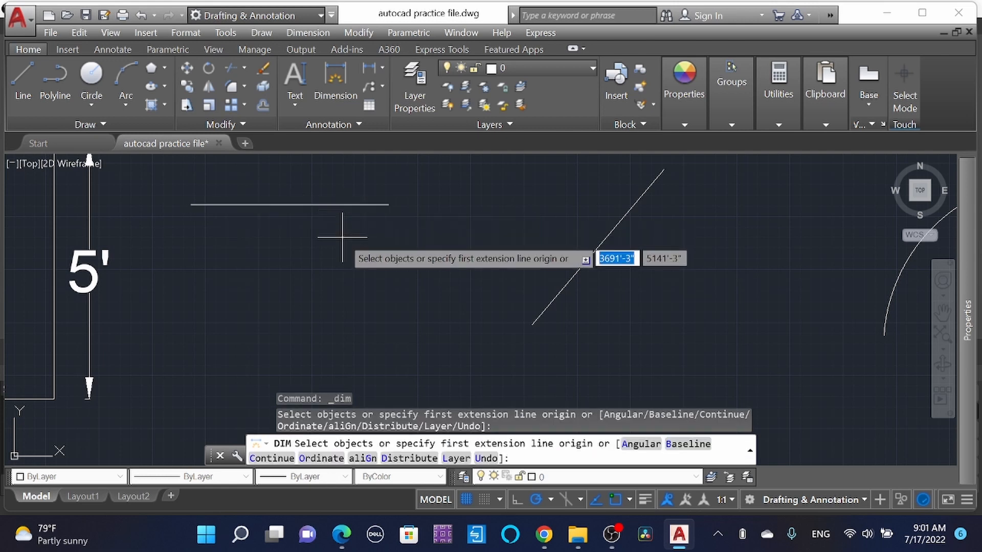
pyautogui.click(347, 204)
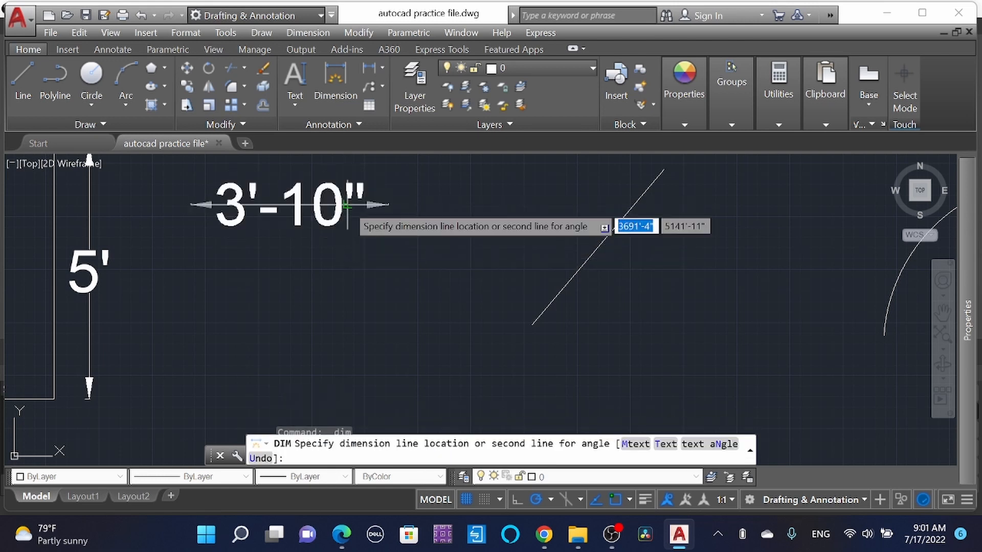
pyautogui.click(348, 298)
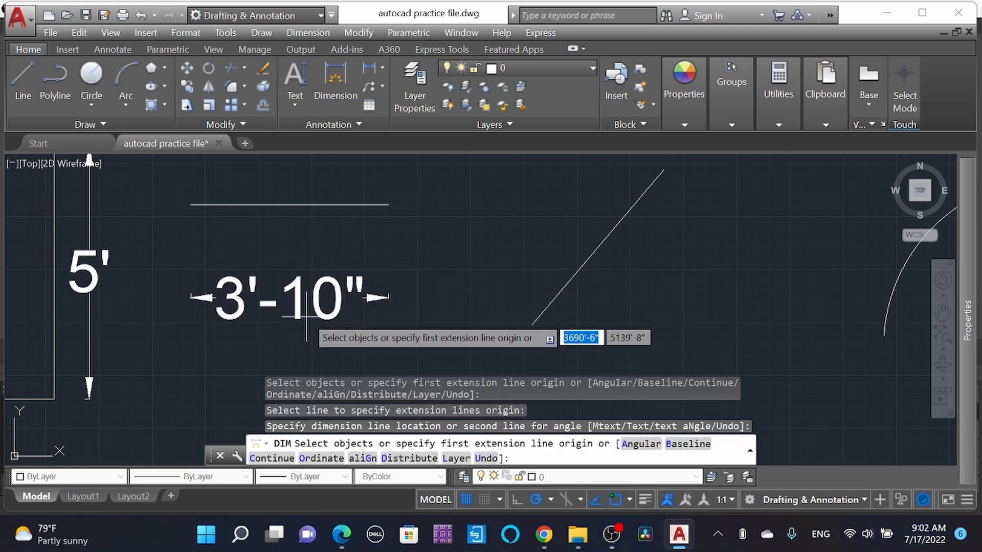
pyautogui.scroll(-3, 338, 276)
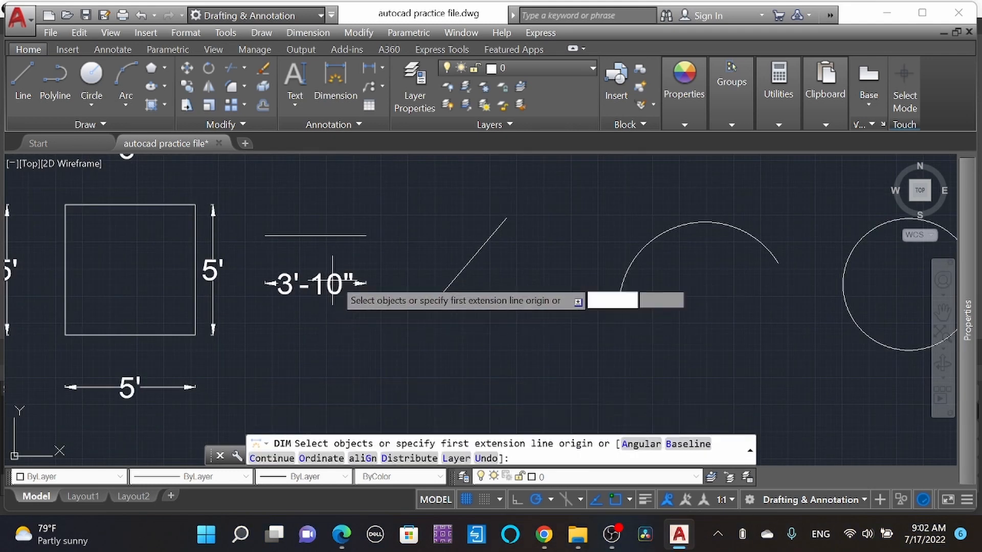
pyautogui.press('Escape')
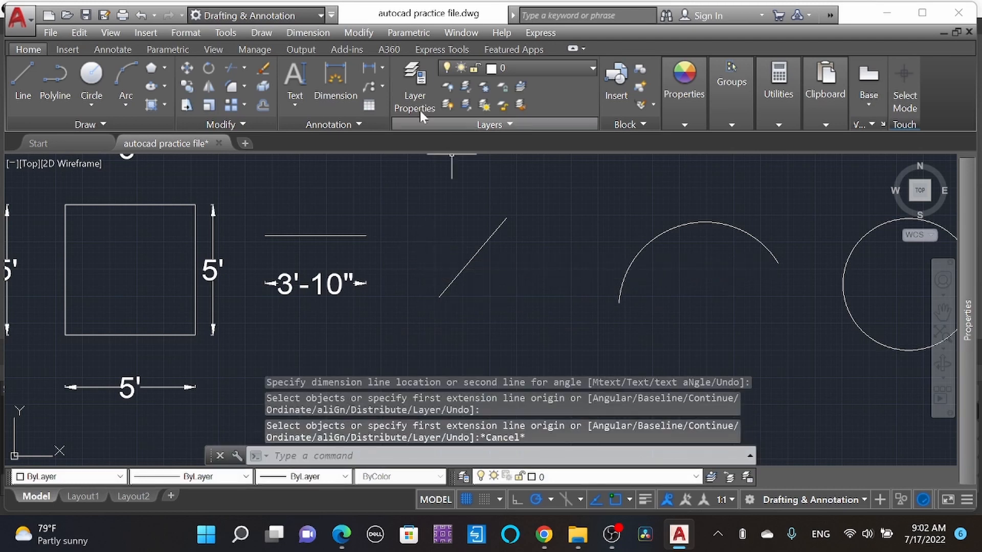
# Add an aligned dimension between the endpoints of the sloped line, placed parallel on its upper-left side.
pyautogui.click(382, 69)
pyautogui.click(352, 124)
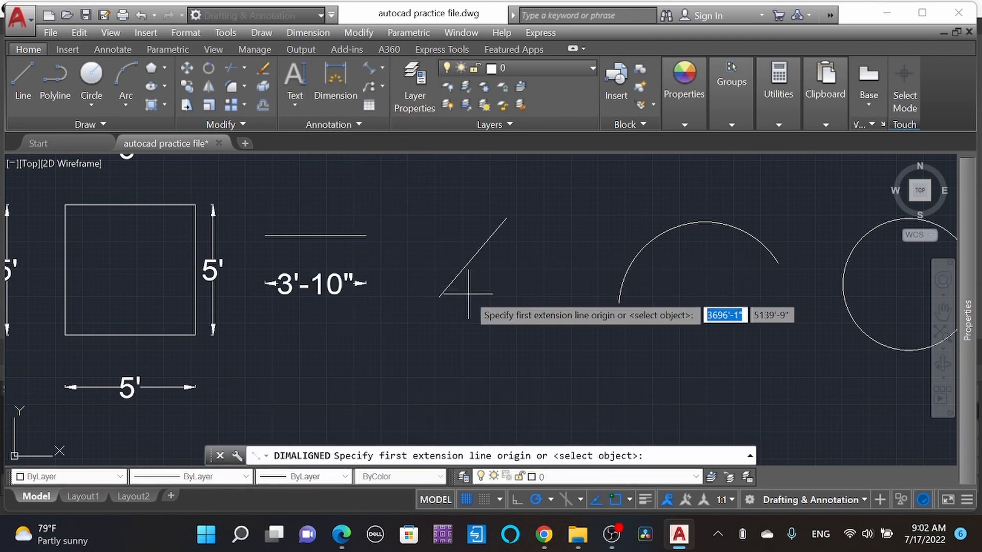
pyautogui.click(438, 296)
pyautogui.click(506, 219)
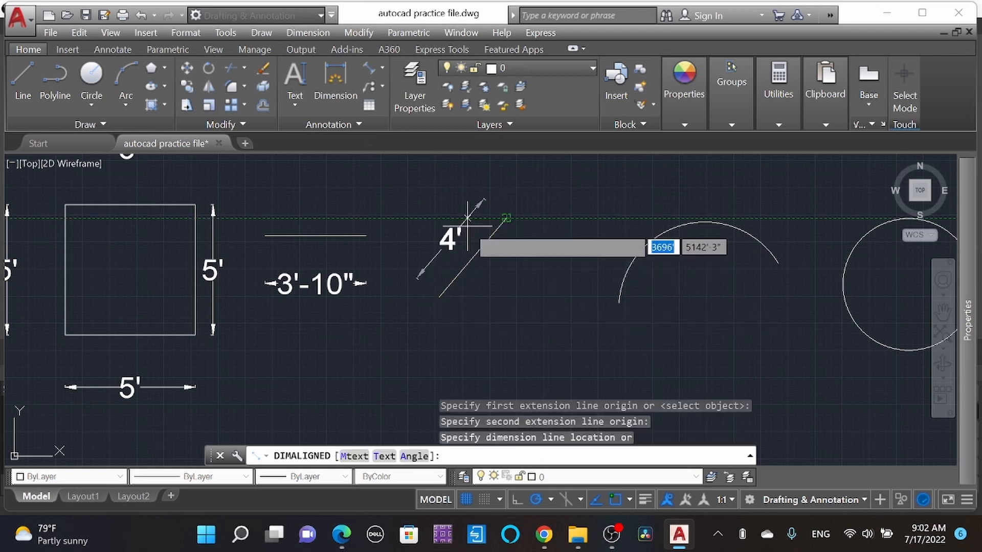
pyautogui.click(464, 249)
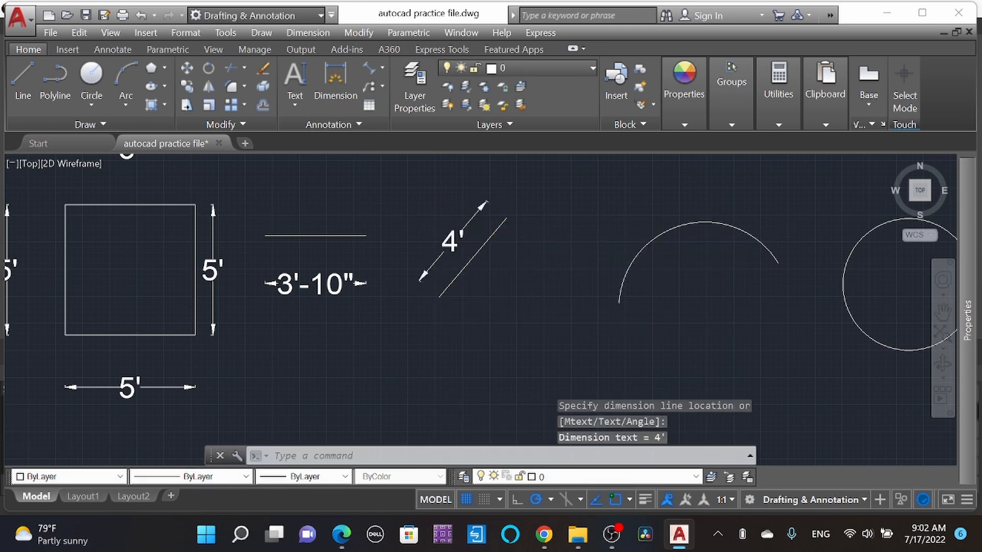
# Add an arc length dimension to the open arc, placing it outside above the arc.
pyautogui.scroll(-2, 467, 290)
pyautogui.click(384, 68)
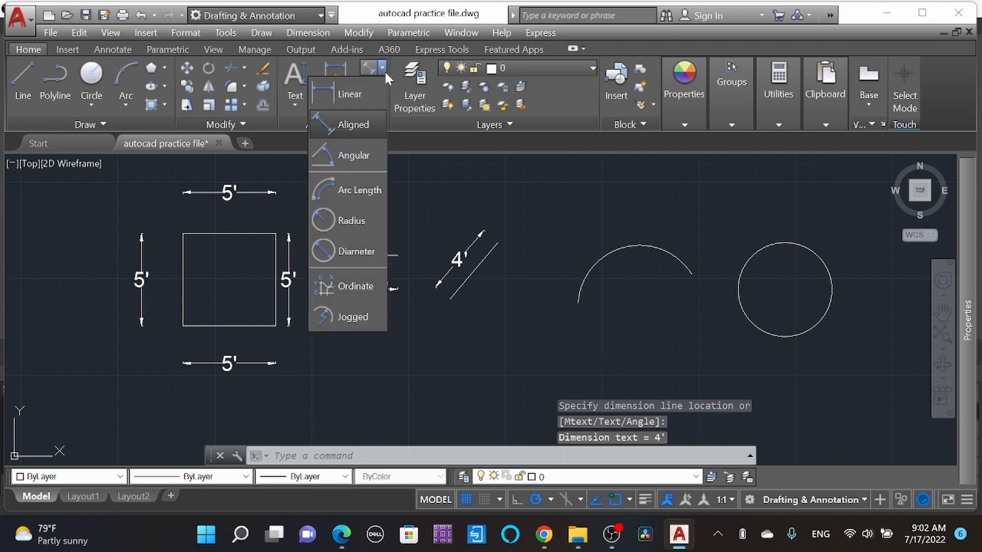
pyautogui.click(369, 193)
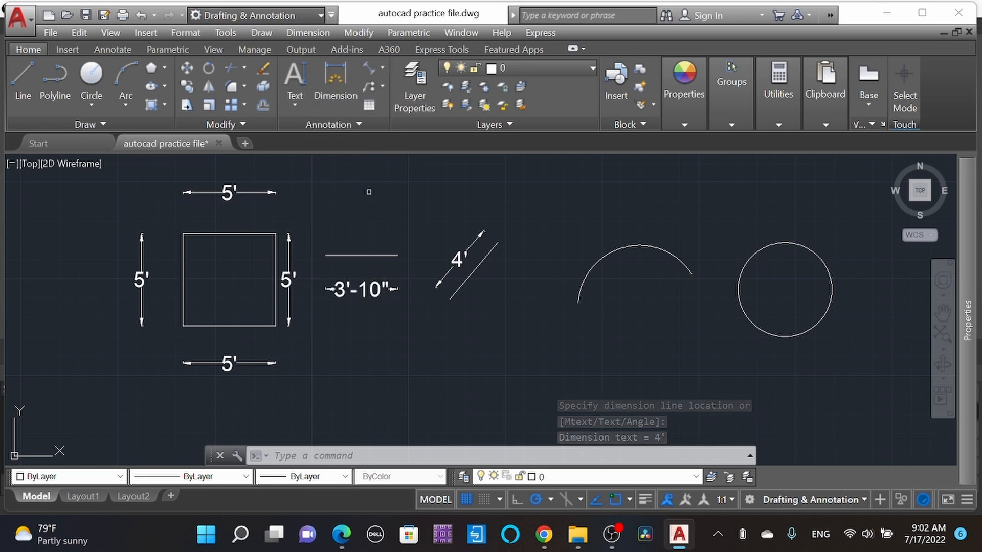
pyautogui.click(652, 248)
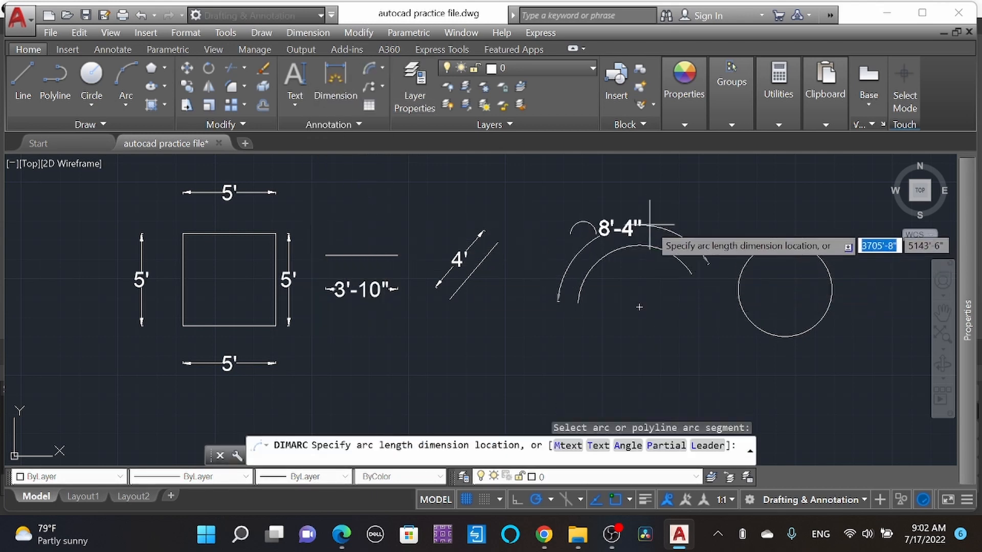
pyautogui.click(628, 225)
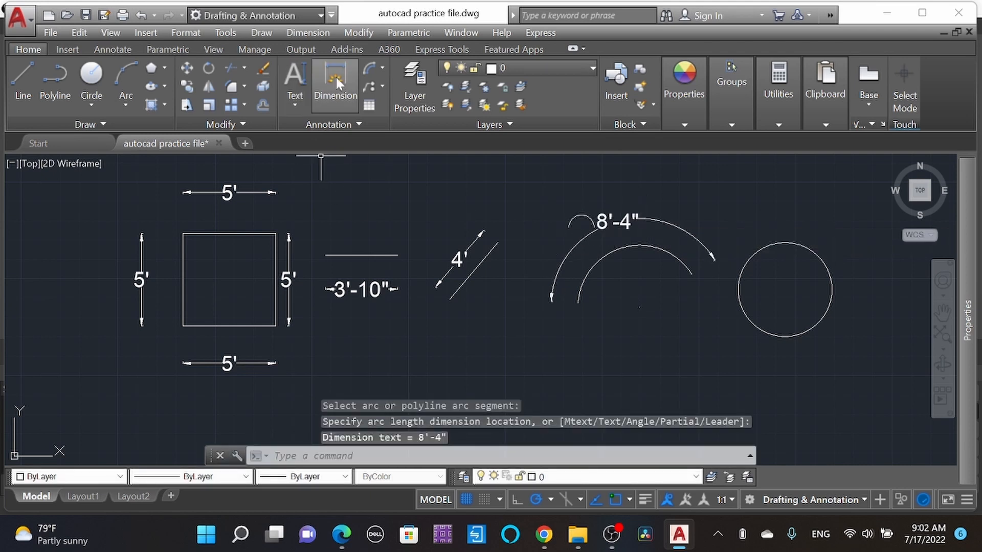
# Add a radius dimension to the circle beside the arc, placing its text outside on the circle's lower-left side.
pyautogui.click(384, 68)
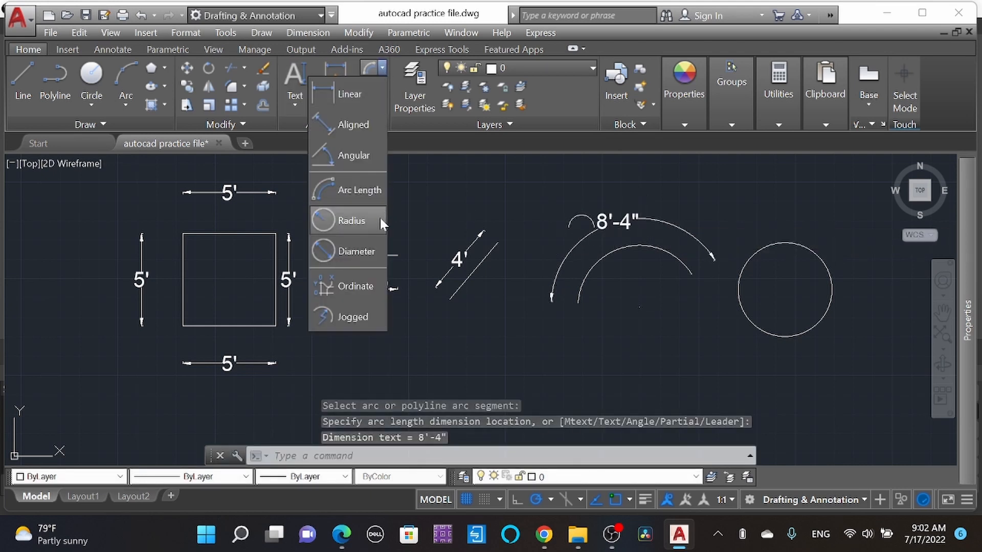
pyautogui.click(357, 220)
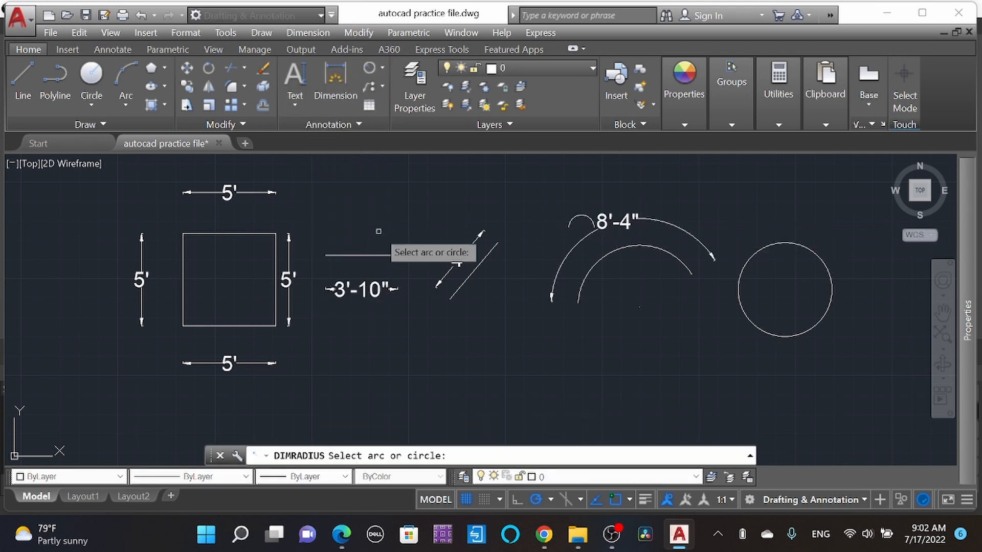
pyautogui.click(801, 333)
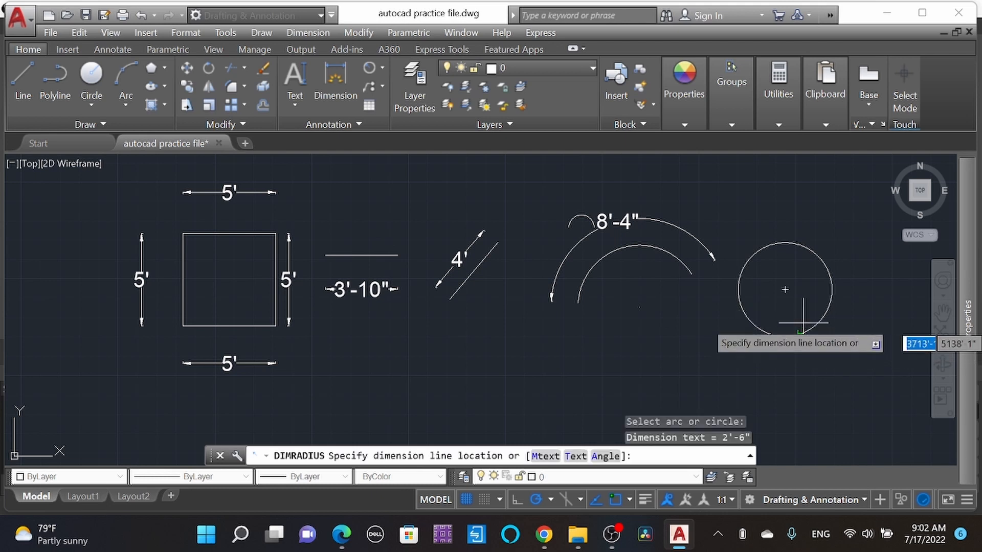
pyautogui.click(714, 341)
pyautogui.scroll(-2, 586, 316)
pyautogui.scroll(2, 721, 343)
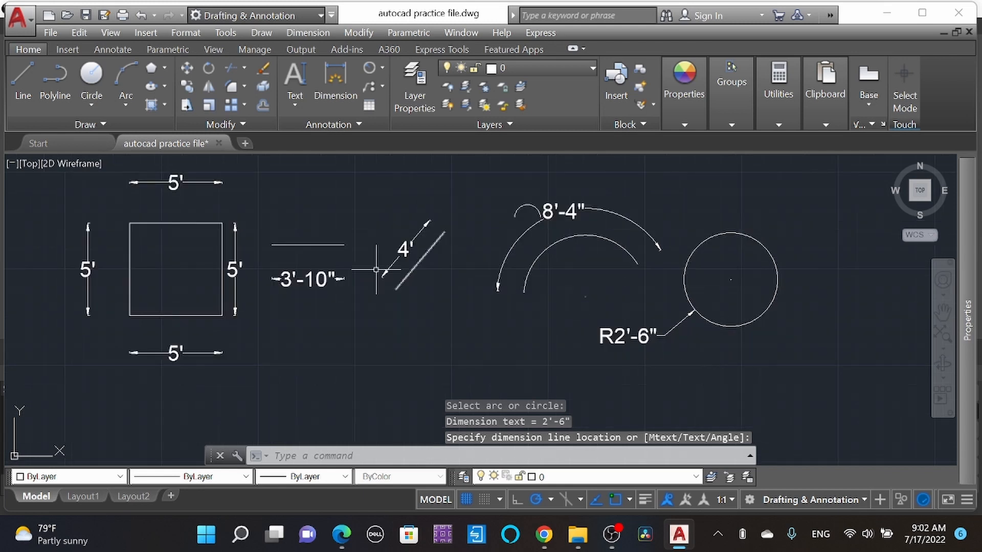
# Add a diameter dimension to the far-right circle, placing its text outside on the circle's upper-right side.
pyautogui.scroll(-4, 371, 268)
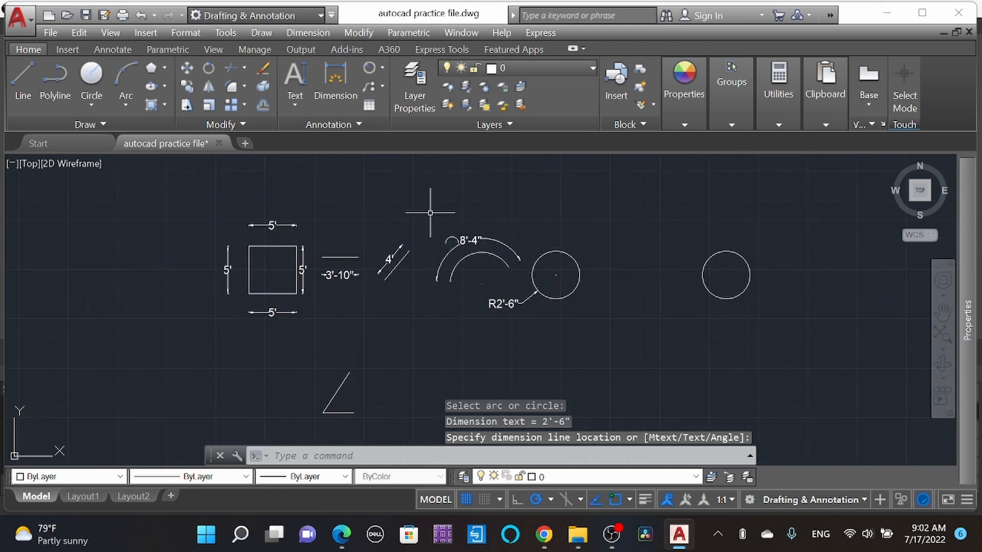
pyautogui.click(381, 68)
pyautogui.click(349, 251)
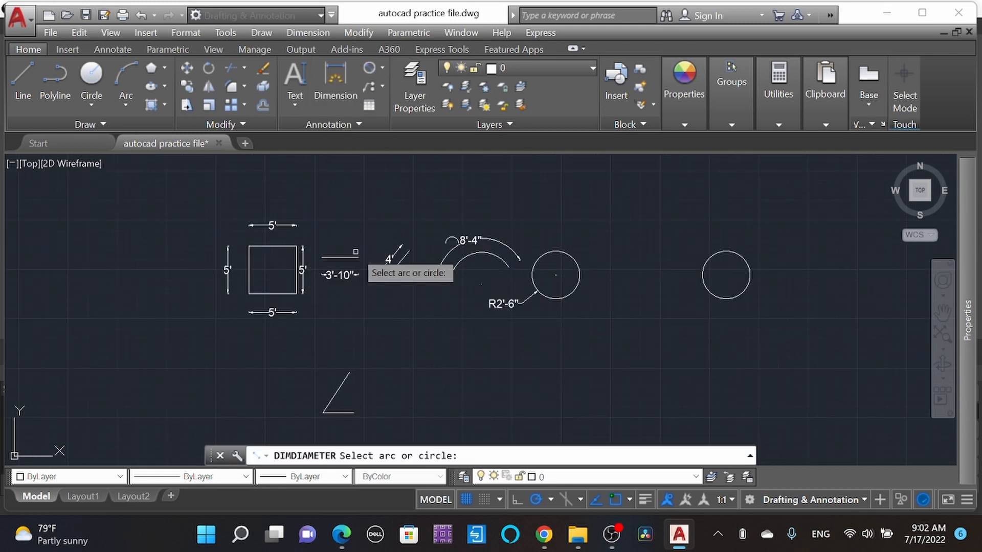
pyautogui.click(744, 290)
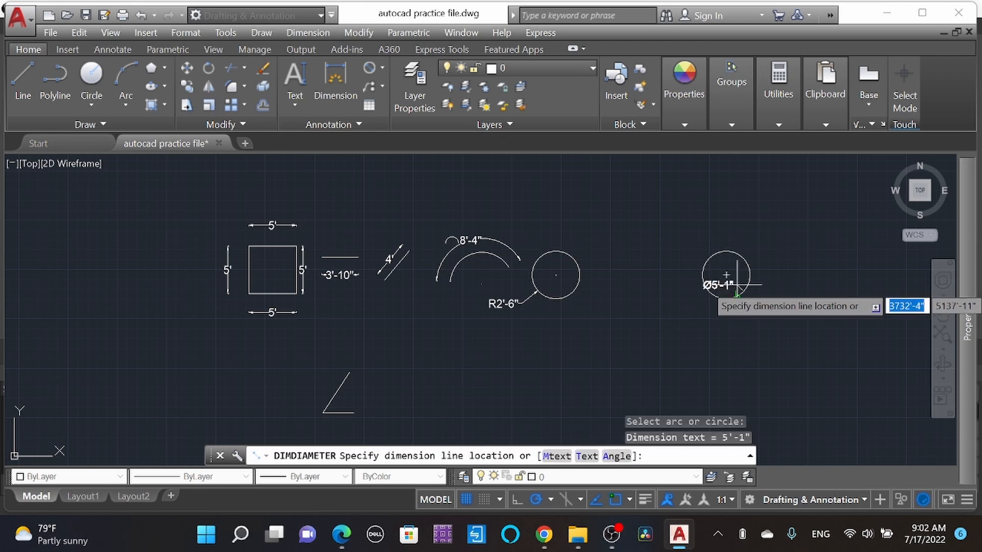
pyautogui.scroll(2, 763, 258)
pyautogui.click(772, 253)
pyautogui.scroll(2, 789, 264)
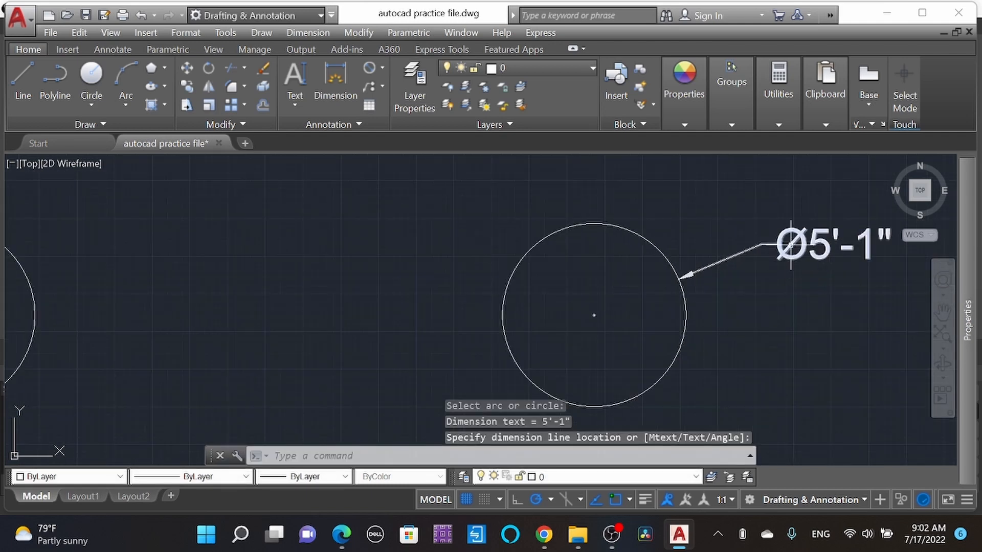
# Add an angular dimension between the horizontal and sloped lines of the open angle, placing the dimension arc inside it.
pyautogui.scroll(-2, 695, 258)
pyautogui.scroll(-1, 685, 258)
pyautogui.scroll(1, 781, 263)
pyautogui.click(782, 263)
pyautogui.scroll(-3, 519, 251)
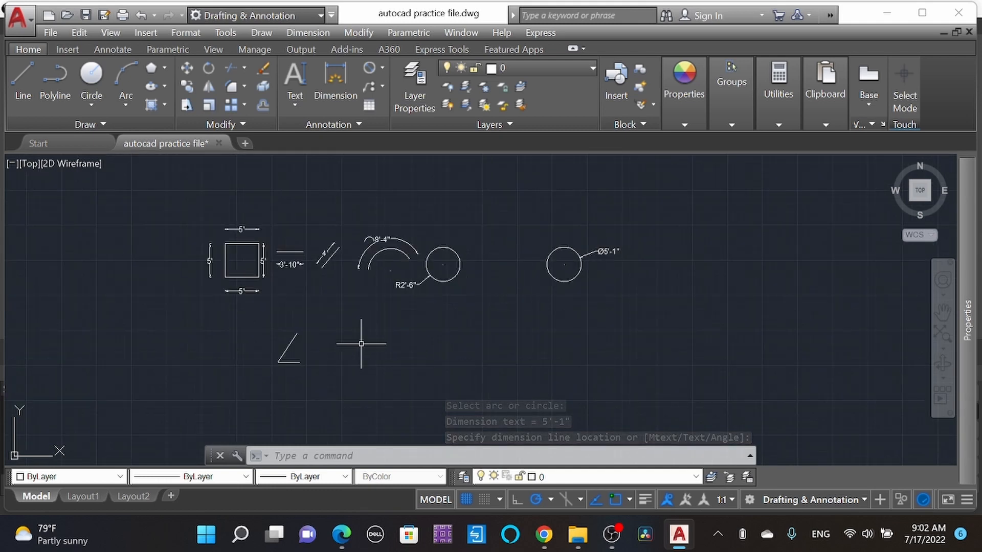
pyautogui.click(382, 66)
pyautogui.click(353, 155)
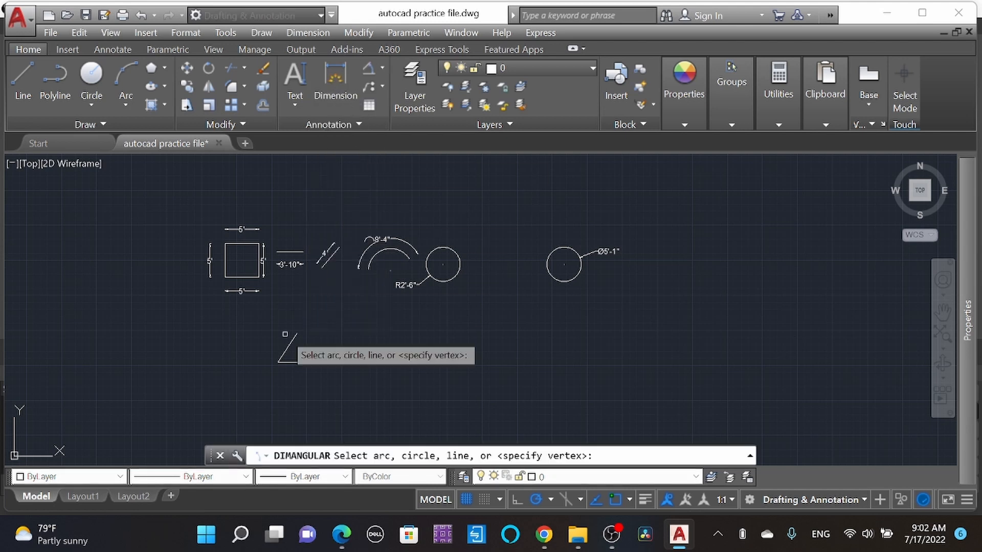
pyautogui.scroll(4, 287, 358)
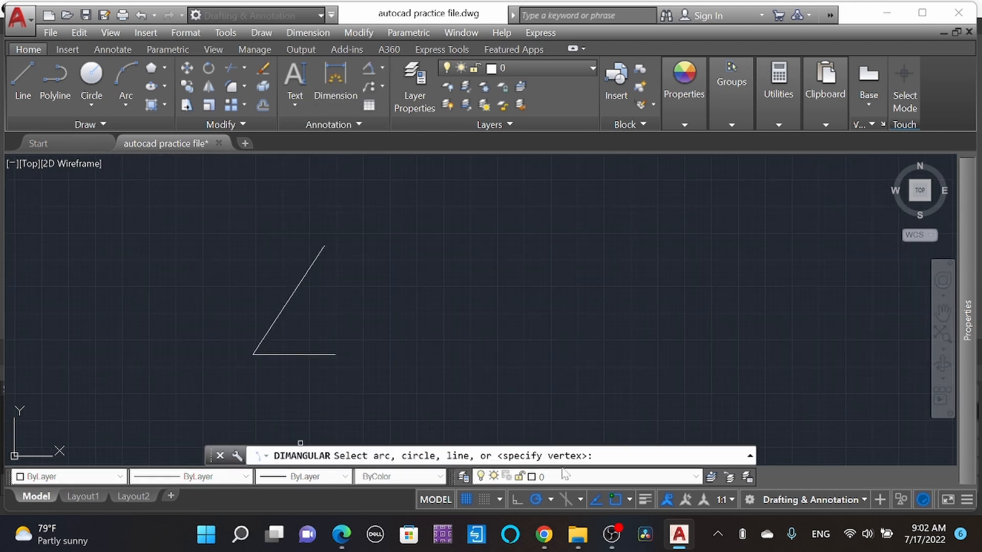
pyautogui.click(287, 354)
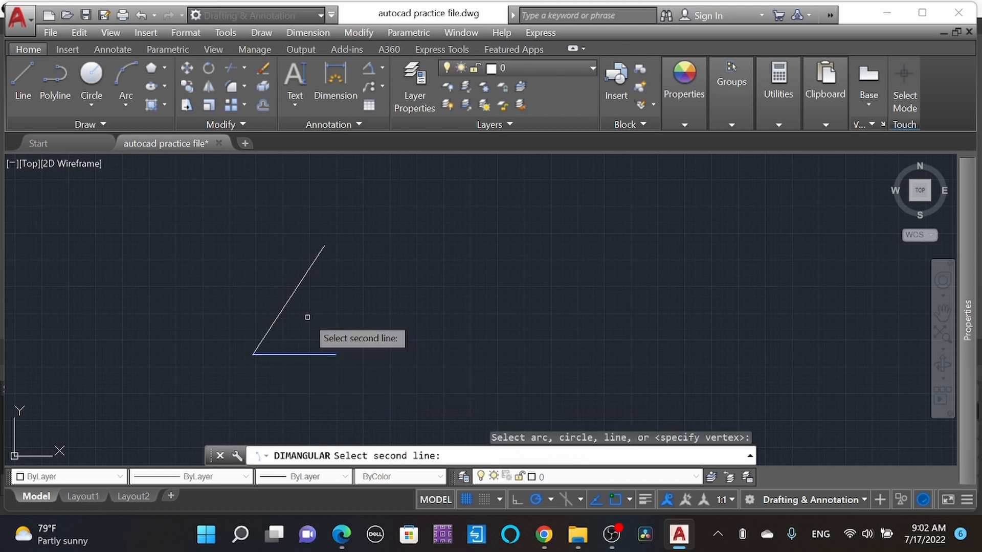
pyautogui.click(281, 313)
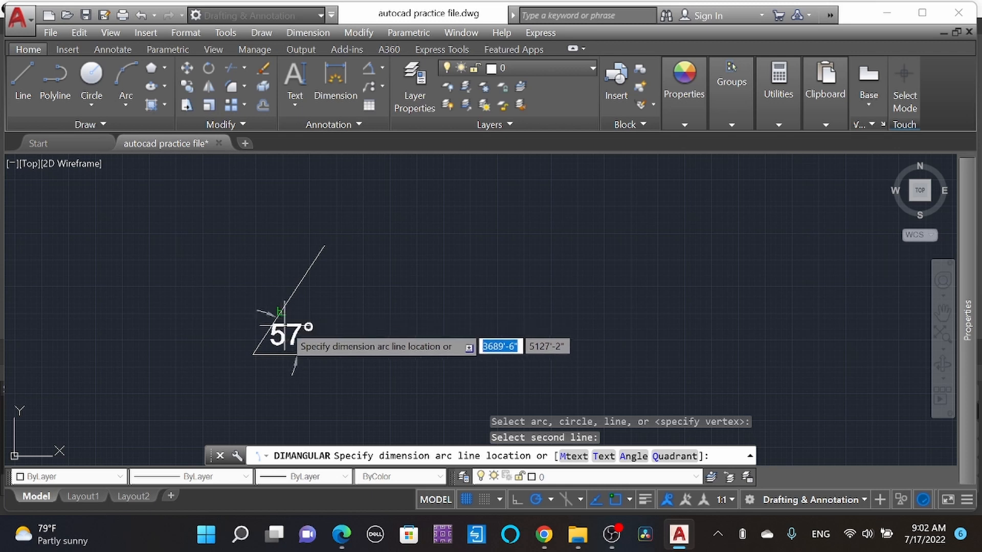
pyautogui.click(318, 353)
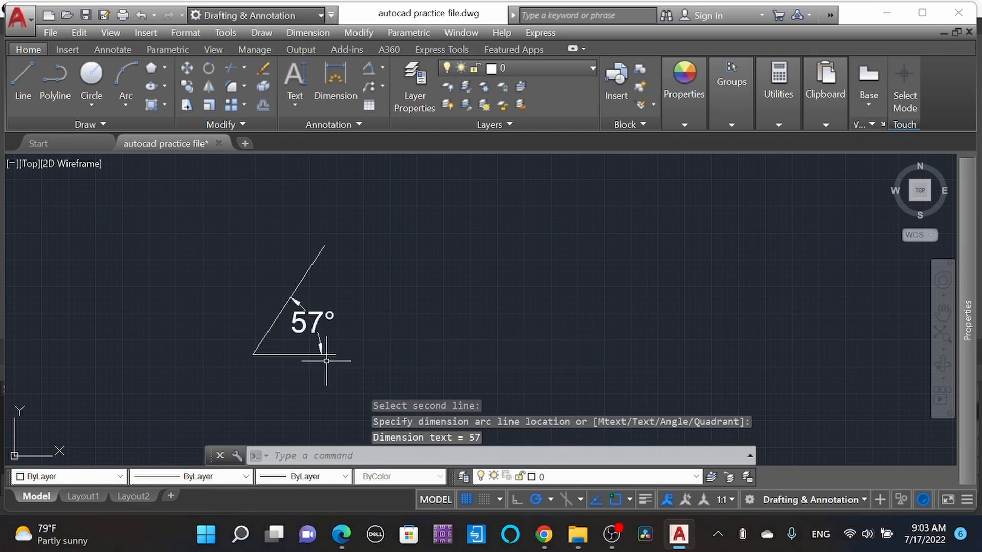
# Use DIMLINEAR to dimension the horizontal line beside the square between its endpoints, placing the dimension above the line.
pyautogui.scroll(-5, 353, 341)
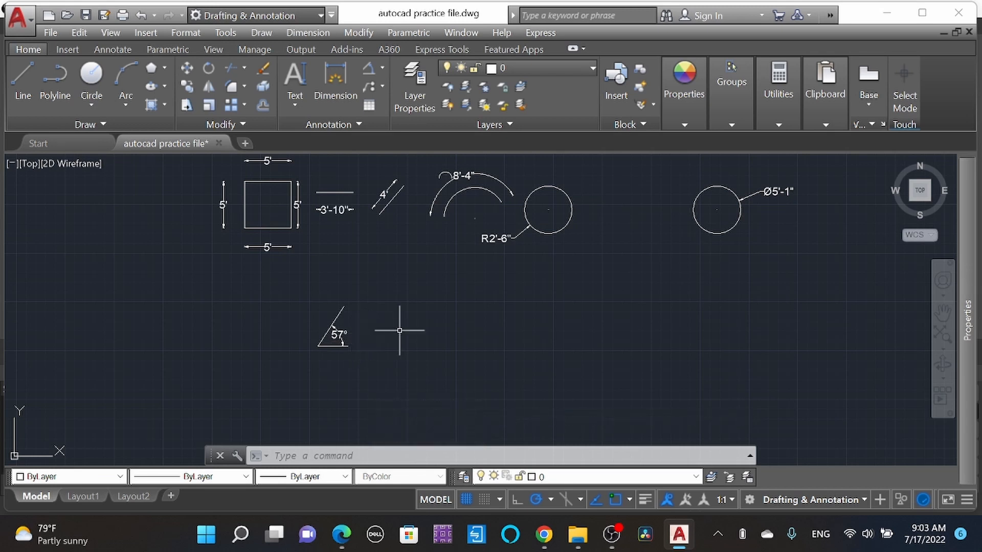
pyautogui.scroll(-2, 434, 326)
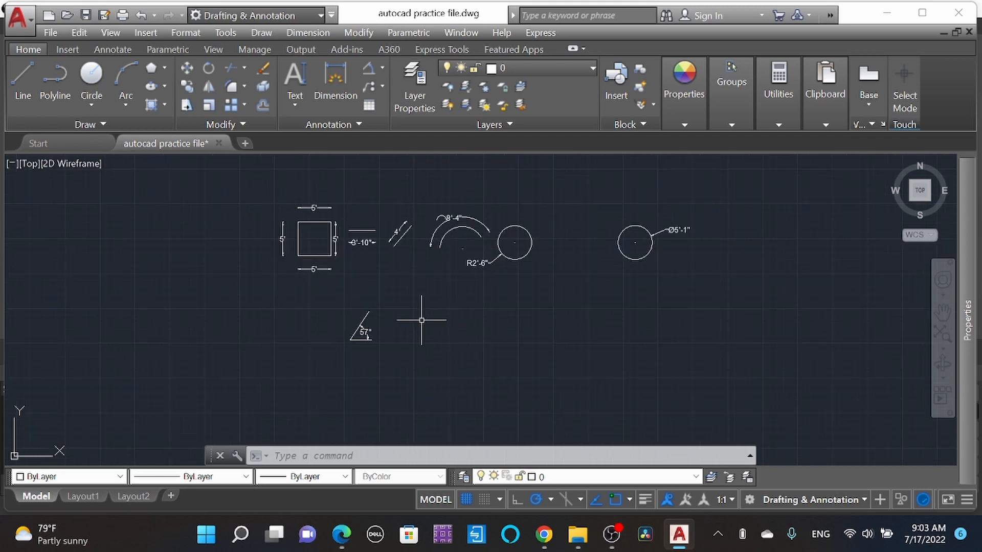
pyautogui.scroll(2, 421, 320)
pyautogui.scroll(2, 344, 266)
pyautogui.scroll(-2, 379, 307)
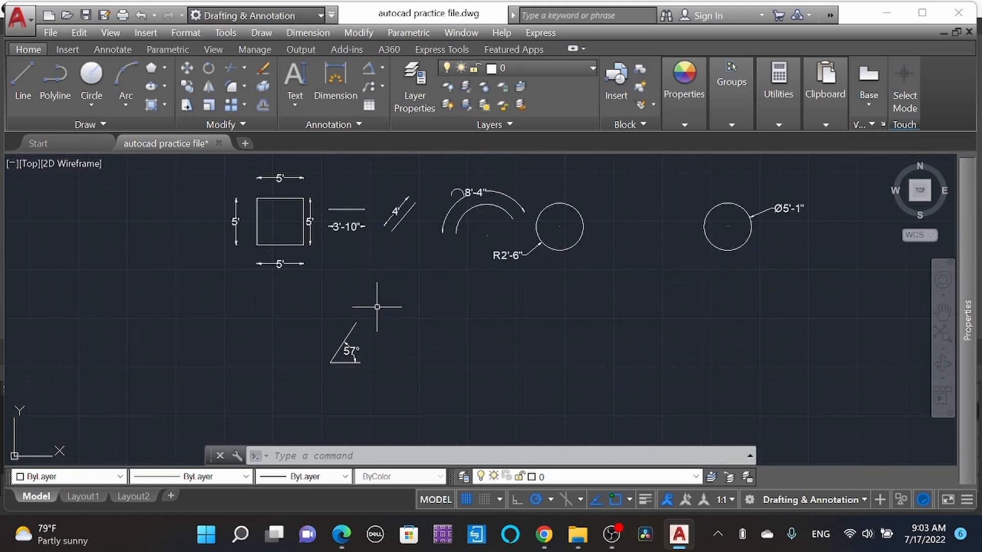
pyautogui.scroll(2, 350, 271)
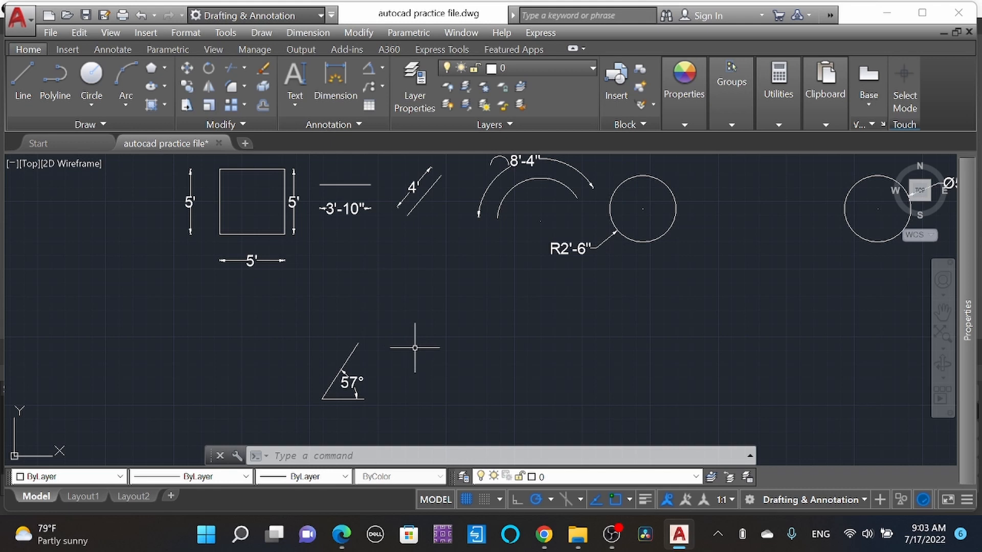
pyautogui.write('li')
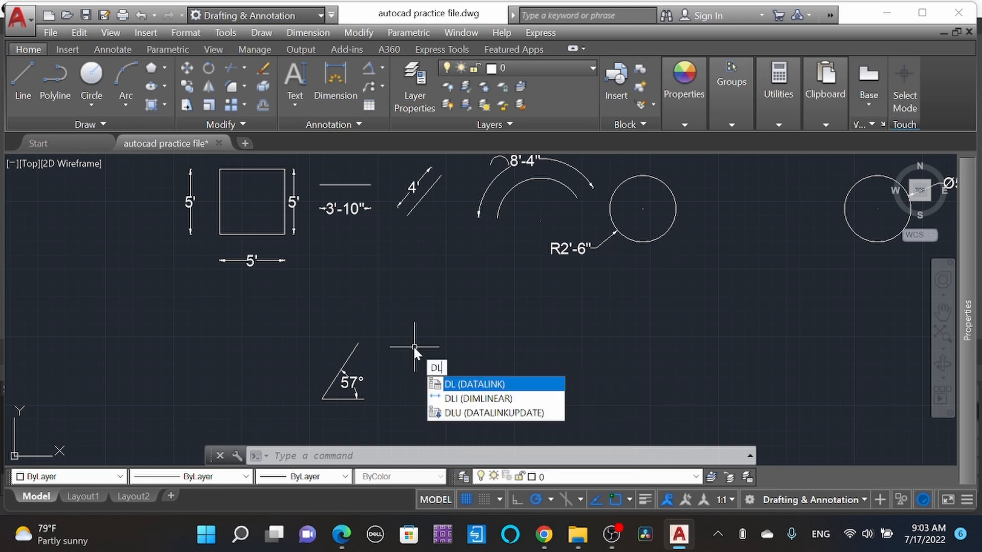
pyautogui.click(487, 391)
pyautogui.scroll(2, 327, 186)
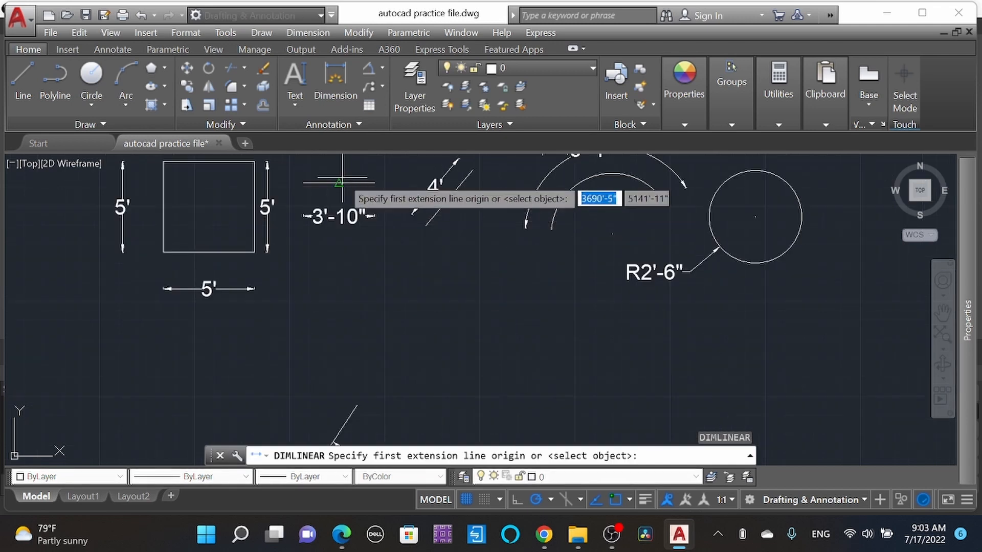
pyautogui.click(303, 182)
pyautogui.click(380, 190)
pyautogui.scroll(-2, 365, 353)
pyautogui.click(366, 213)
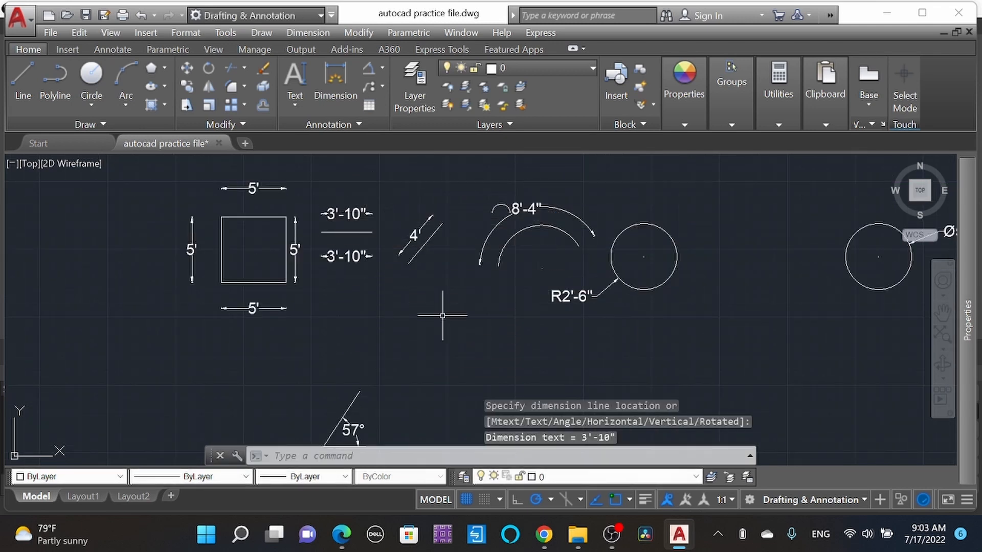
# Use DIMALIGNED to dimension the sloped line between its endpoints, placing the dimension parallel on its lower-right side.
pyautogui.scroll(-2, 437, 260)
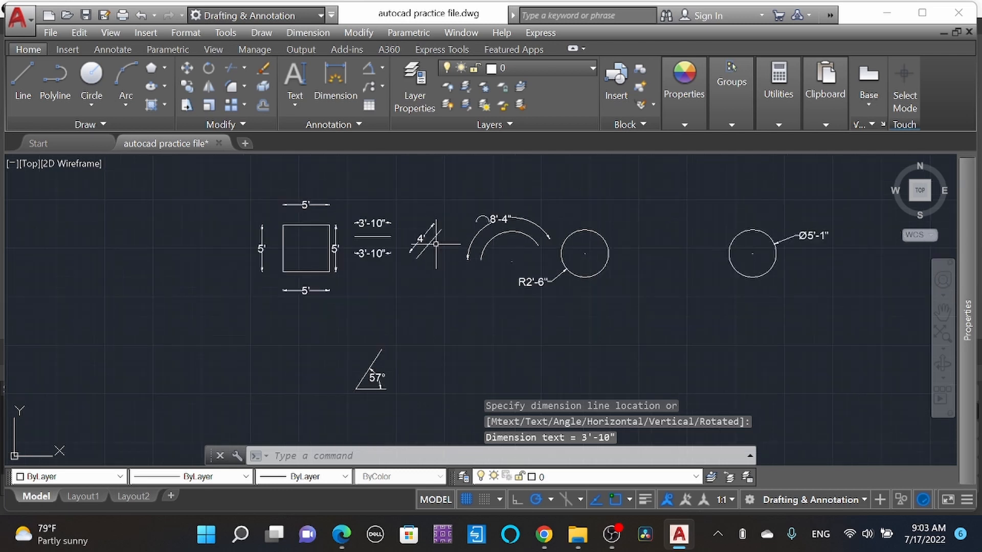
pyautogui.scroll(3, 417, 278)
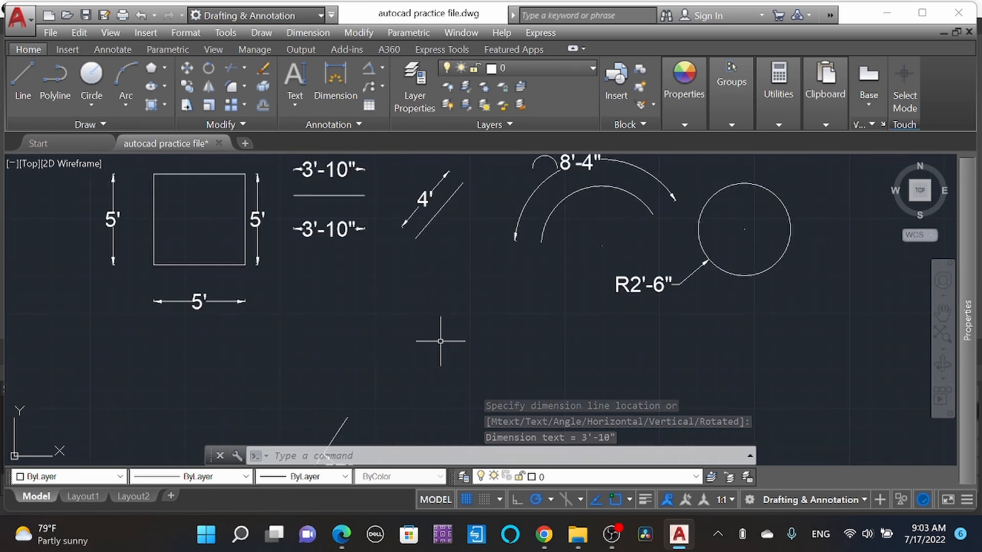
pyautogui.write('DIMA')
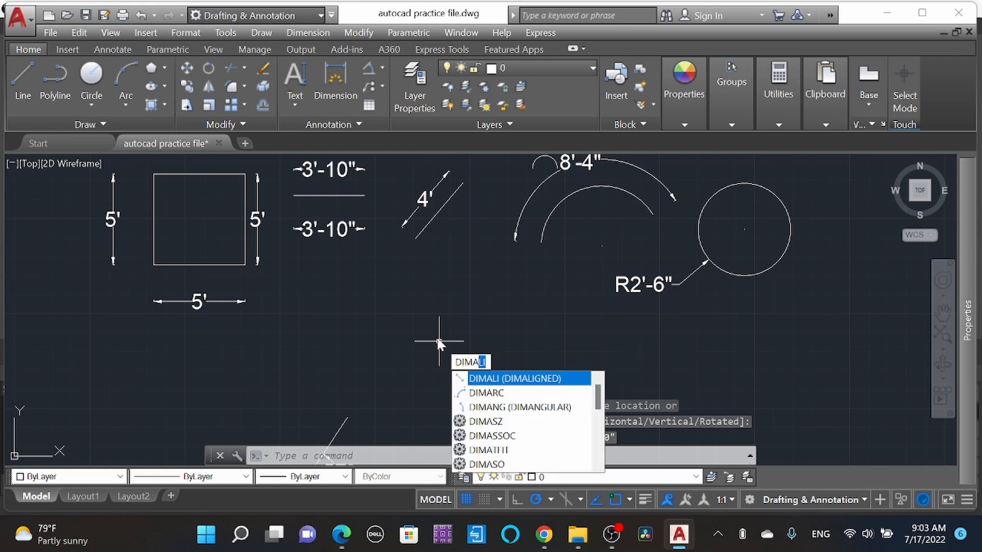
pyautogui.write('A')
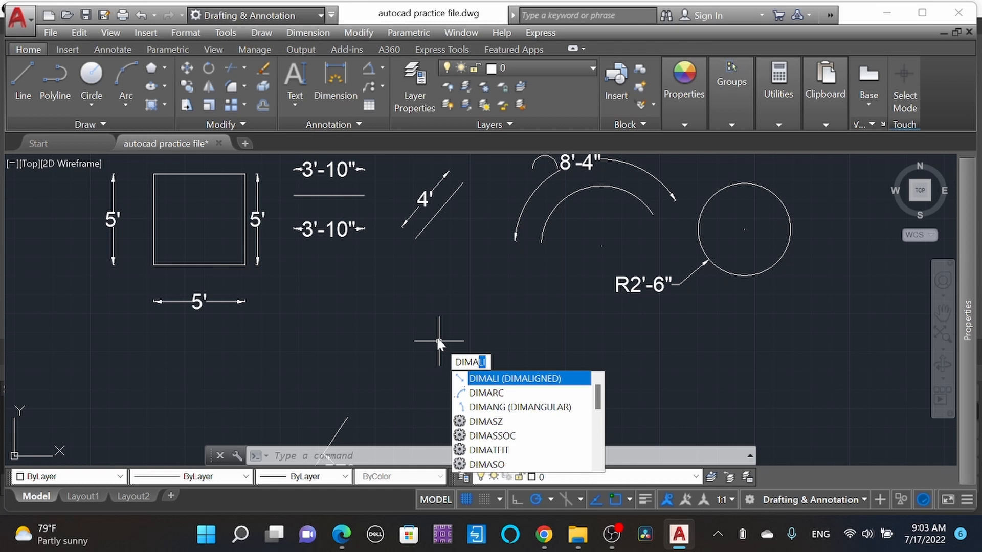
pyautogui.click(517, 384)
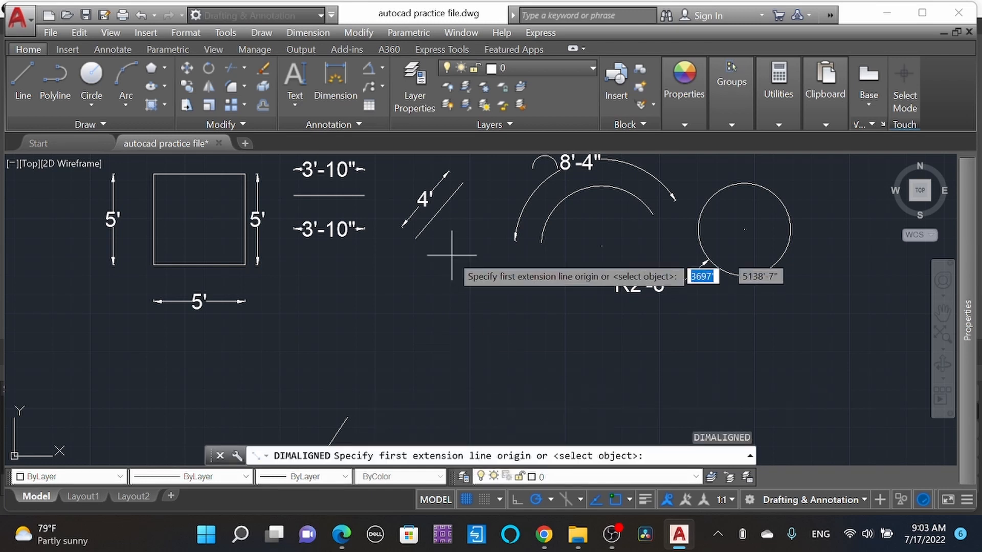
pyautogui.click(416, 237)
pyautogui.click(462, 183)
pyautogui.click(467, 213)
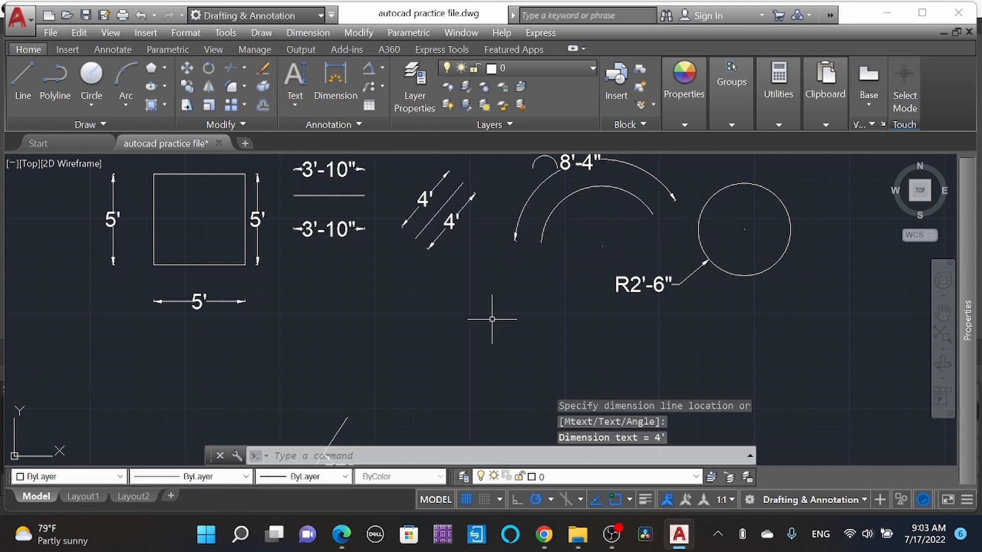
# Use DIMARC to add a second arc length dimension to the open arc, placing it inside the curve.
pyautogui.write('DIMALI')
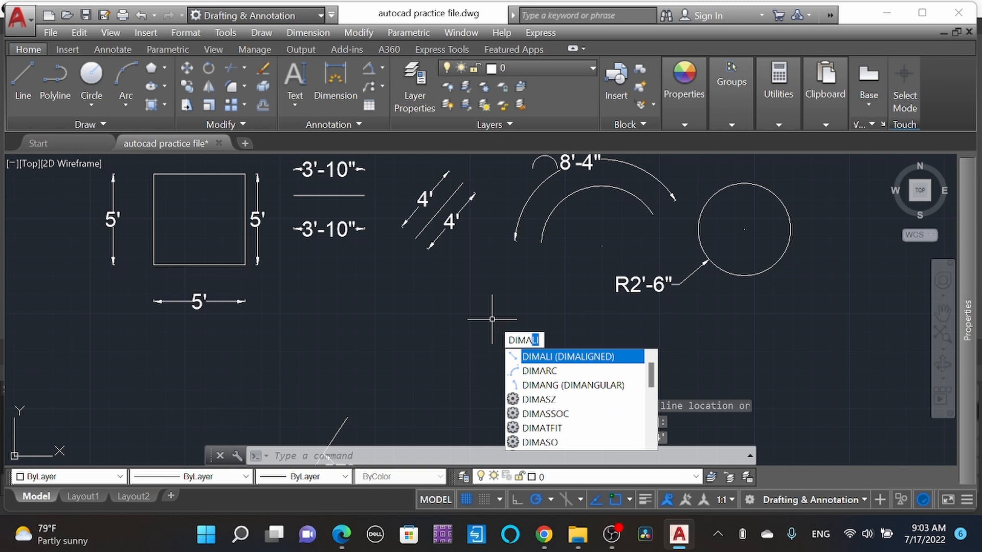
pyautogui.click(550, 376)
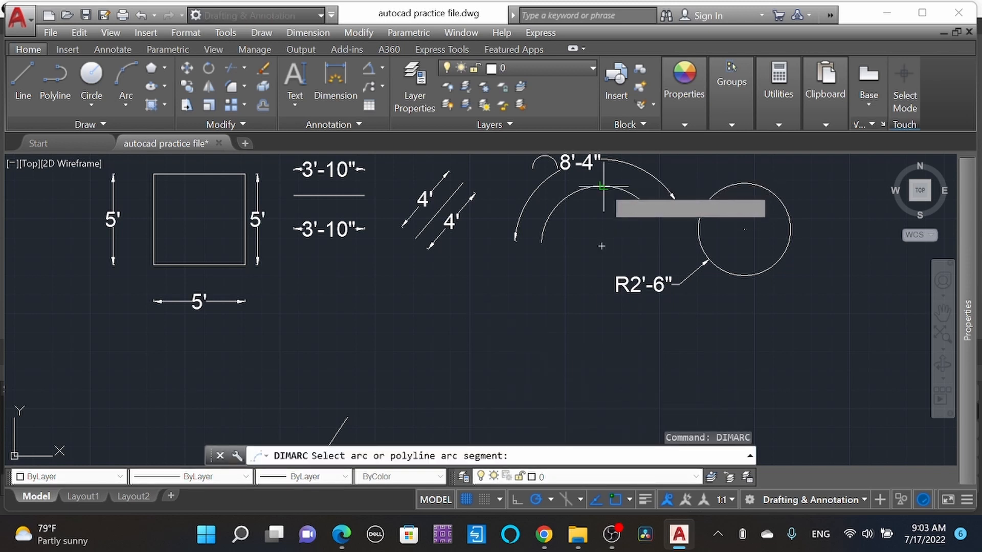
pyautogui.click(630, 197)
pyautogui.click(608, 204)
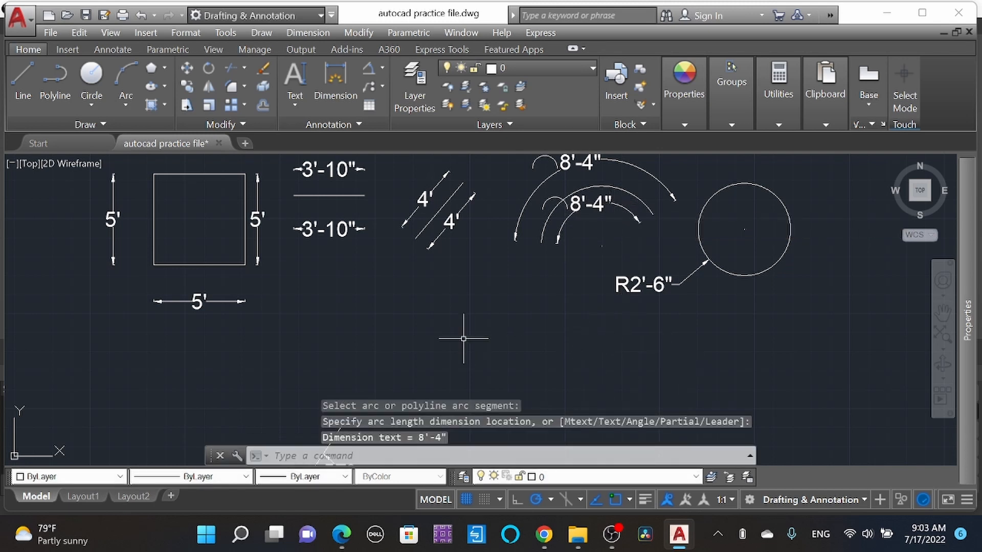
# Use DIMRADIUS to add a second radius dimension to the circle beside the arc, placed outside on its lower-right side.
pyautogui.scroll(-2, 391, 302)
pyautogui.scroll(2, 614, 309)
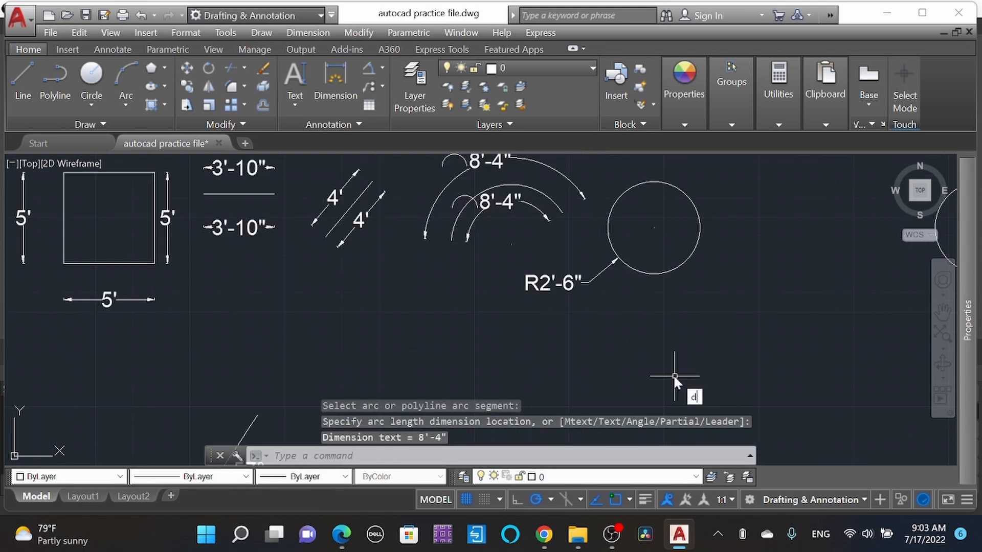
pyautogui.write('DIM')
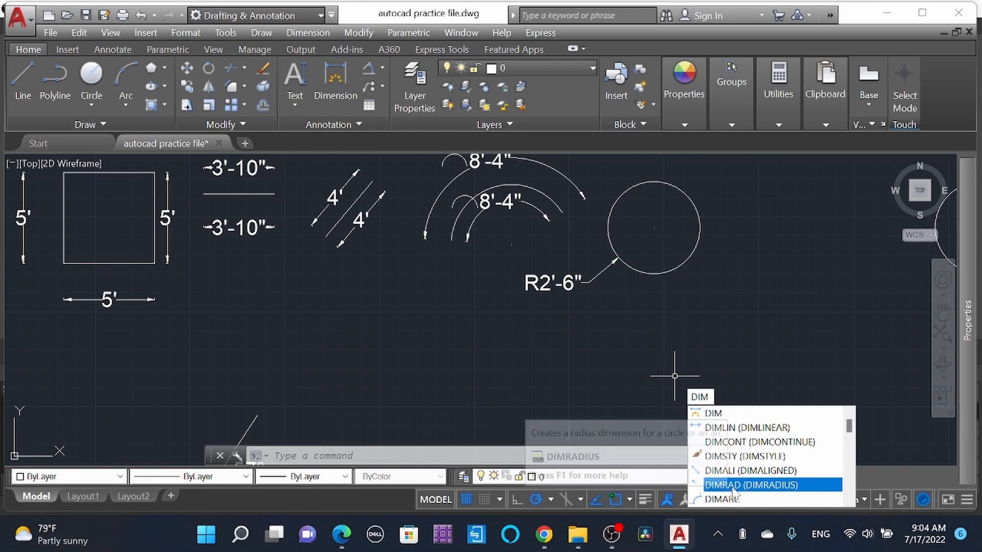
pyautogui.click(746, 493)
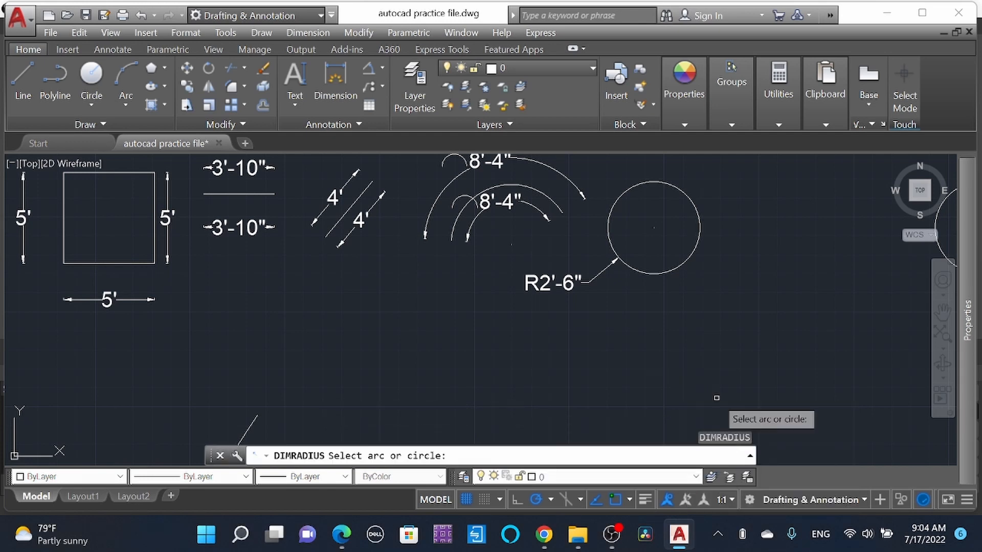
pyautogui.click(679, 266)
pyautogui.click(736, 257)
pyautogui.scroll(-5, 435, 404)
pyautogui.scroll(4, 680, 418)
pyautogui.scroll(2, 661, 330)
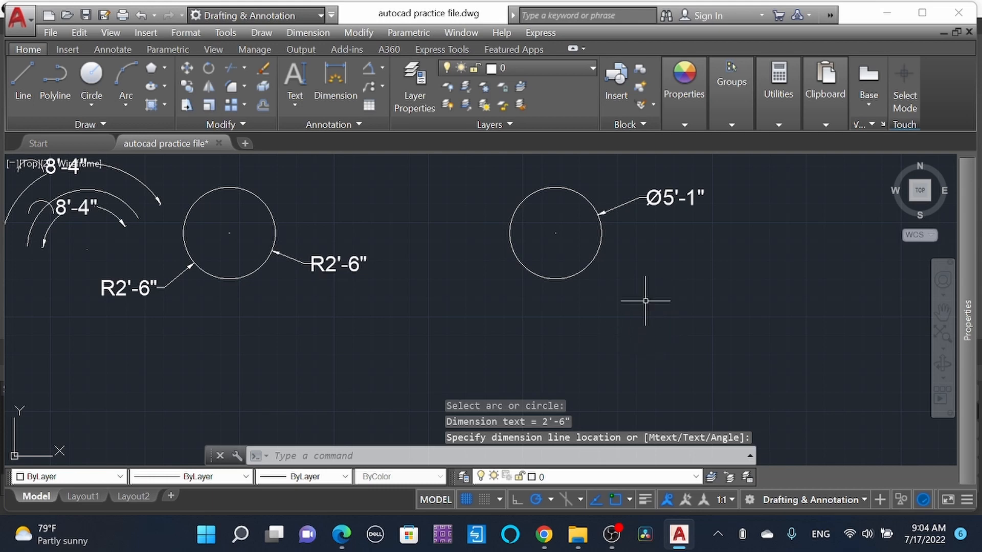
pyautogui.scroll(-4, 636, 218)
pyautogui.scroll(3, 306, 323)
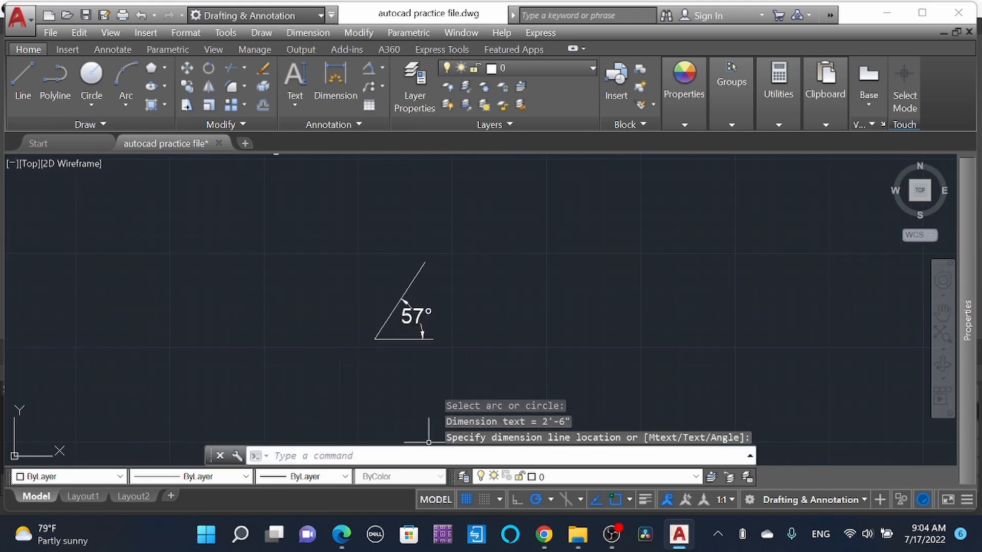
pyautogui.write('DIM')
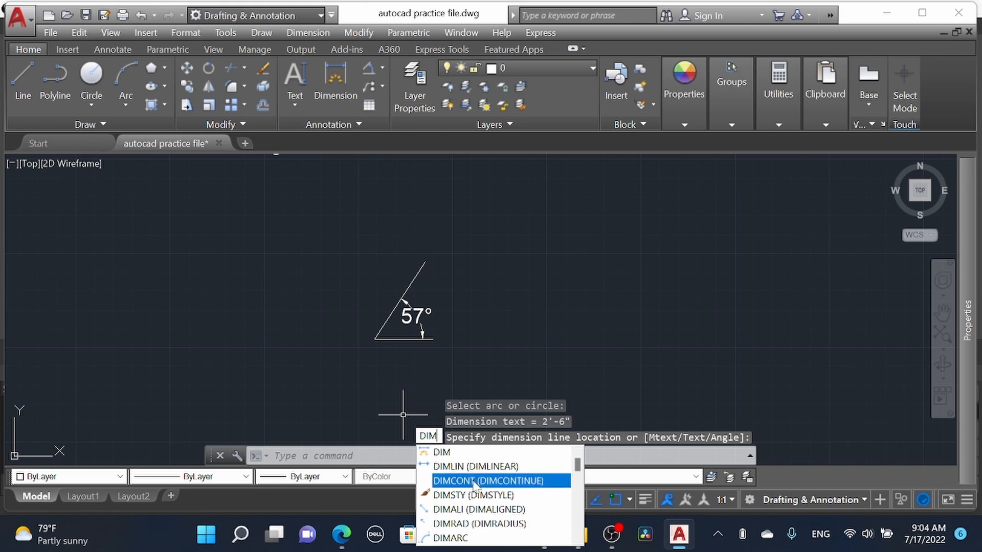
pyautogui.write('ANG')
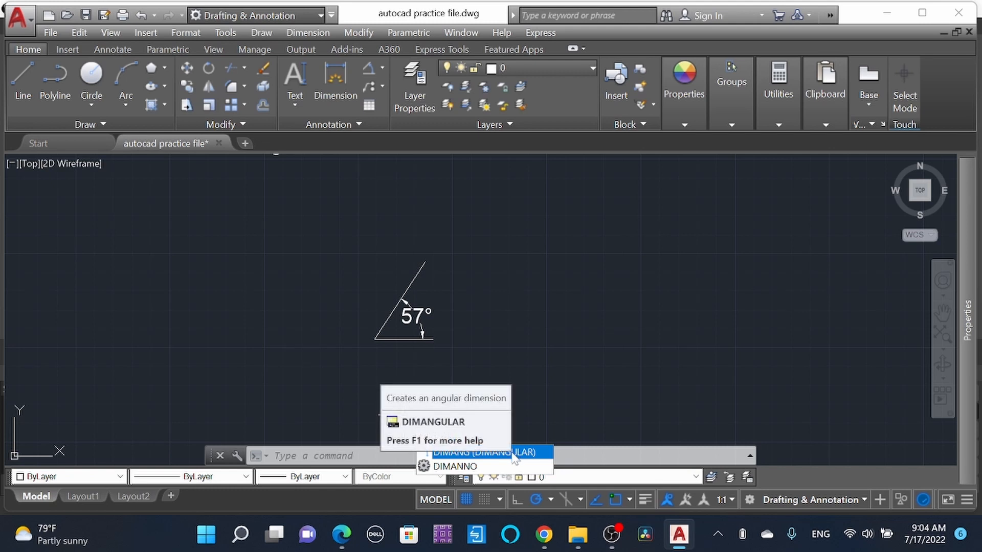
pyautogui.click(513, 453)
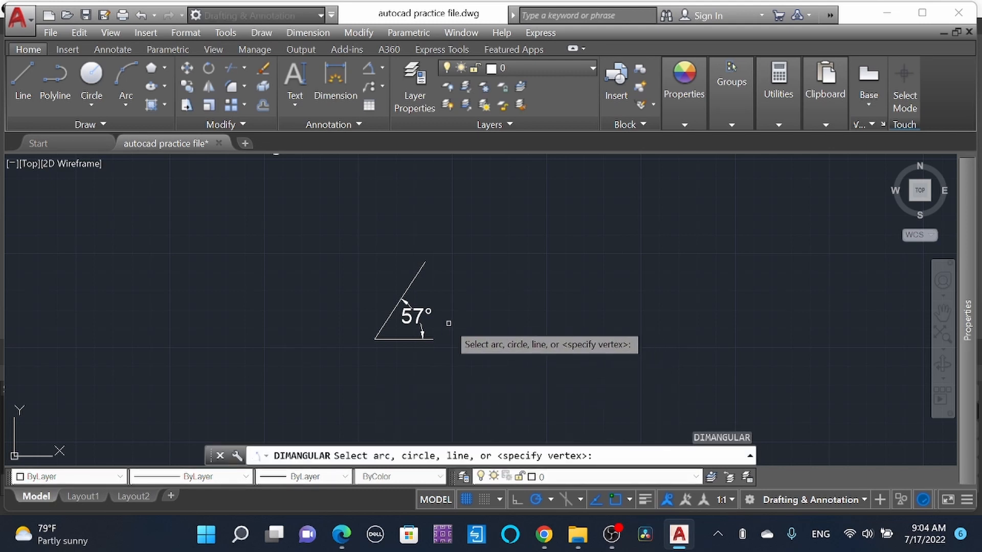
pyautogui.scroll(-2, 446, 327)
pyautogui.scroll(3, 439, 325)
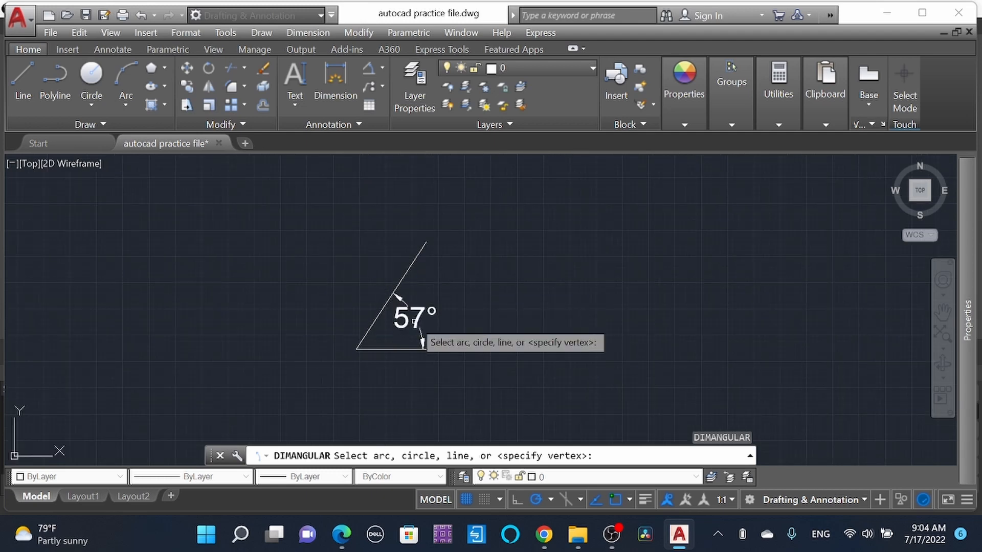
pyautogui.scroll(-4, 415, 335)
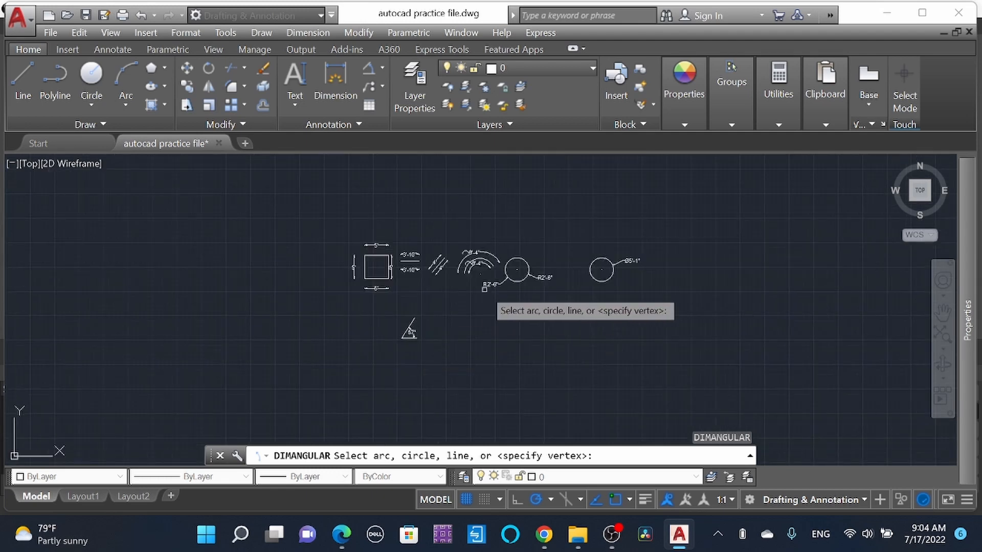
pyautogui.scroll(1, 484, 289)
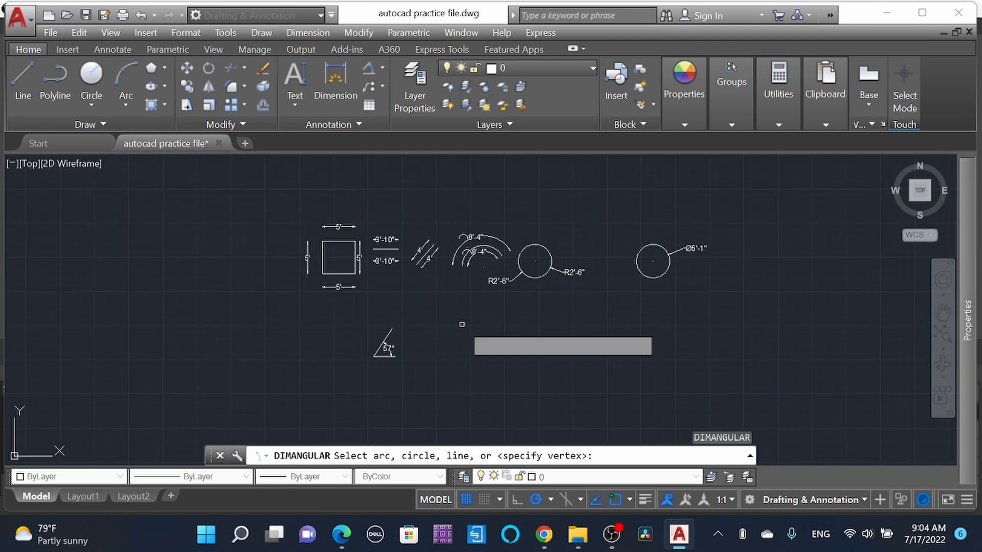
pyautogui.press('Escape')
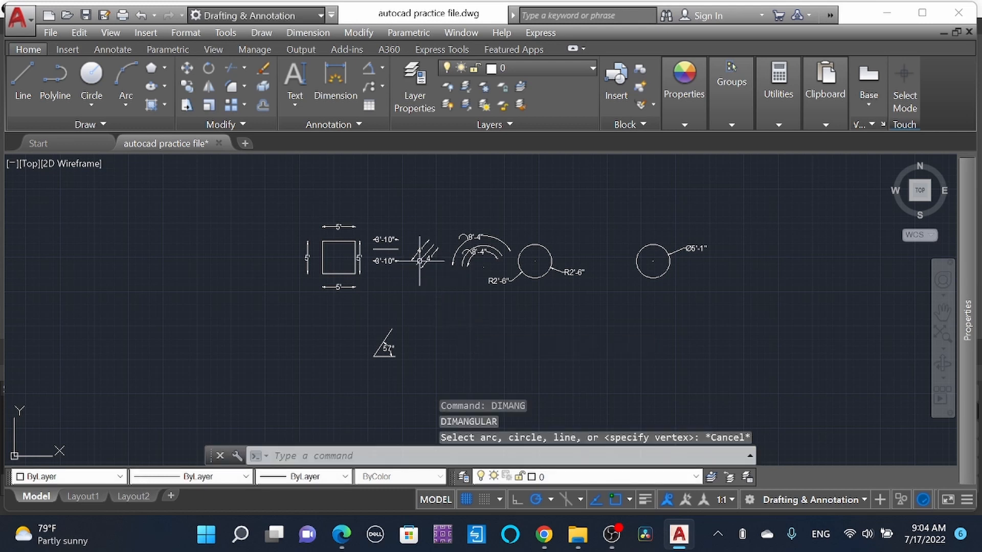
# Delete the four 5' dimensions around the square.
pyautogui.scroll(4, 363, 216)
pyautogui.click(348, 259)
pyautogui.click(310, 233)
pyautogui.click(227, 305)
pyautogui.click(188, 320)
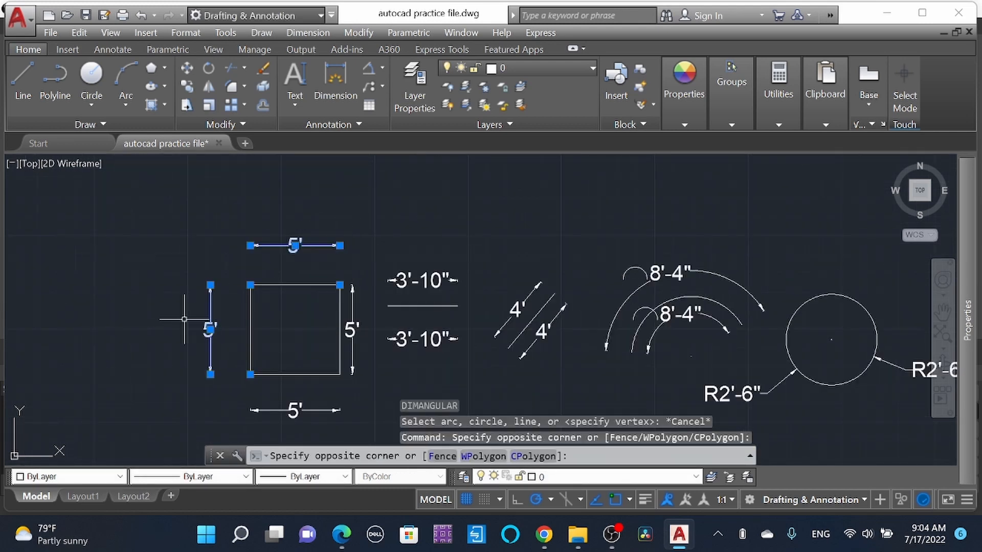
pyautogui.click(309, 410)
pyautogui.click(358, 338)
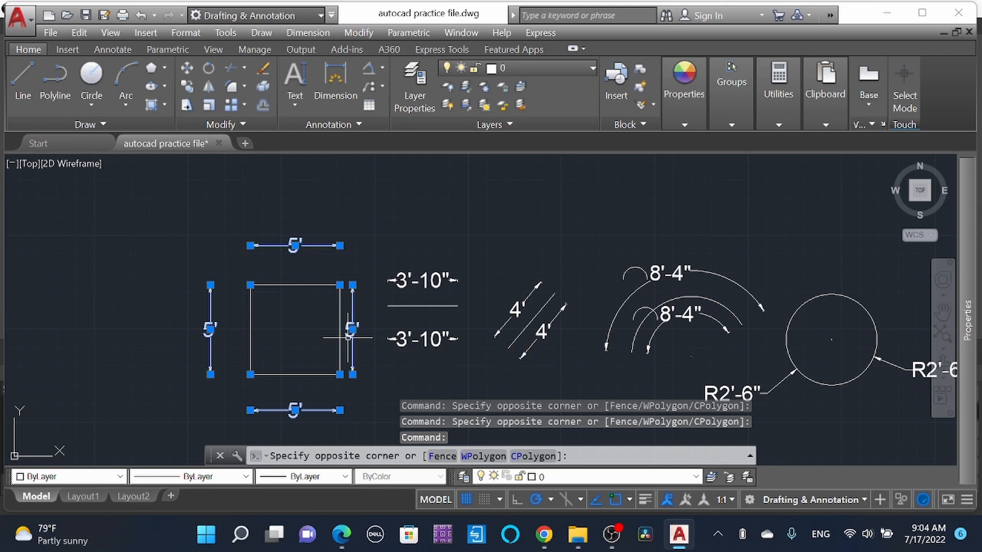
pyautogui.click(357, 395)
pyautogui.press('Delete')
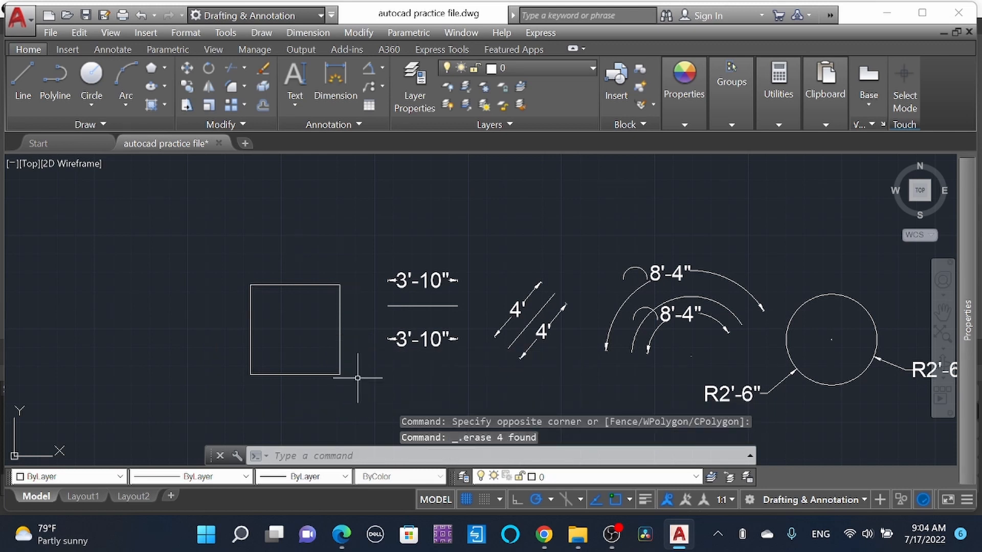
# Add a multileader pointing to the square's upper-left corner, with its landing above the square and the text "rectangle".
pyautogui.click(382, 87)
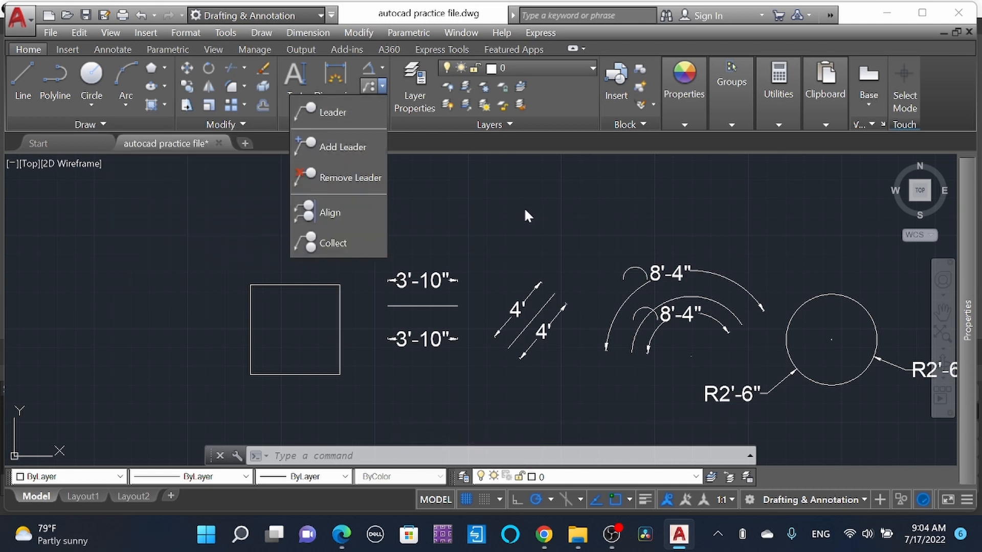
pyautogui.click(381, 88)
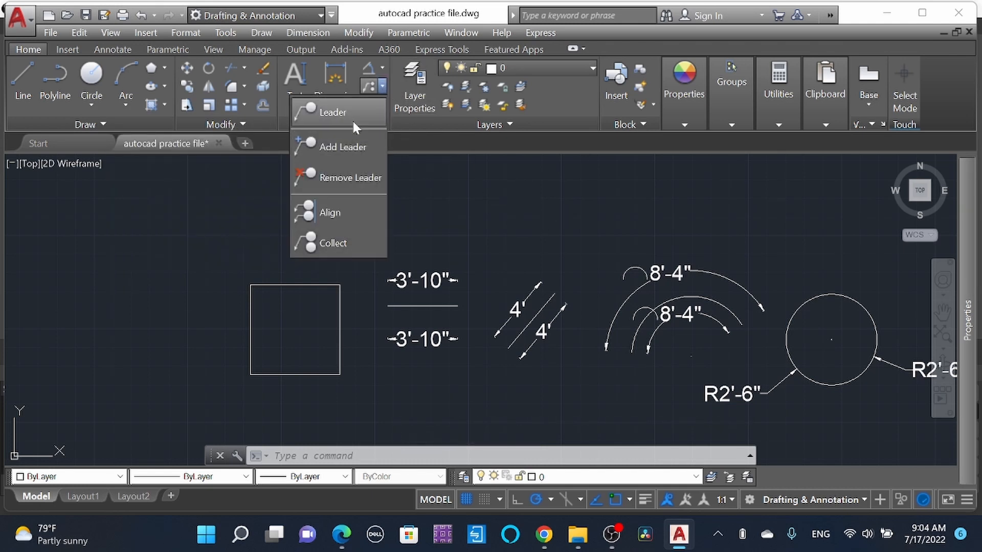
pyautogui.click(343, 110)
pyautogui.click(251, 284)
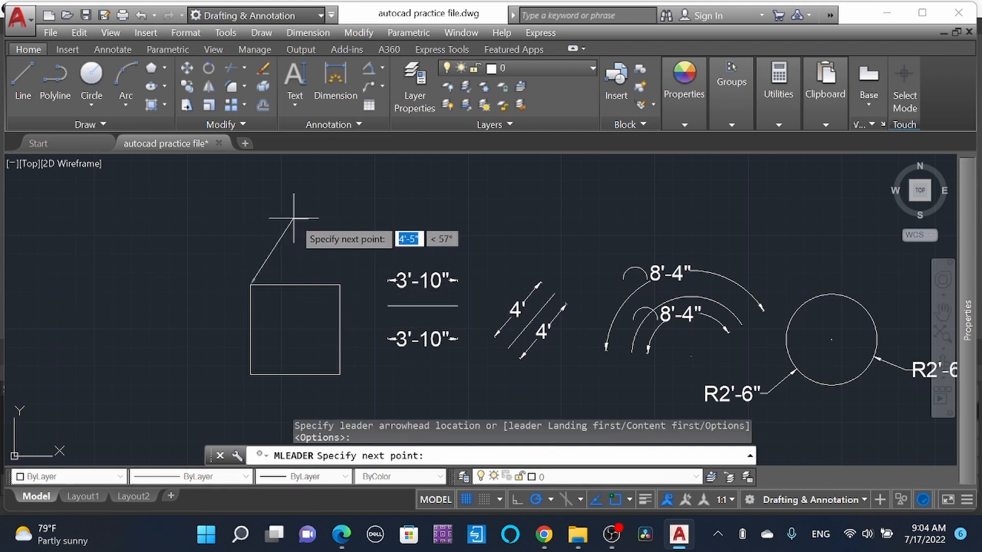
pyautogui.click(298, 220)
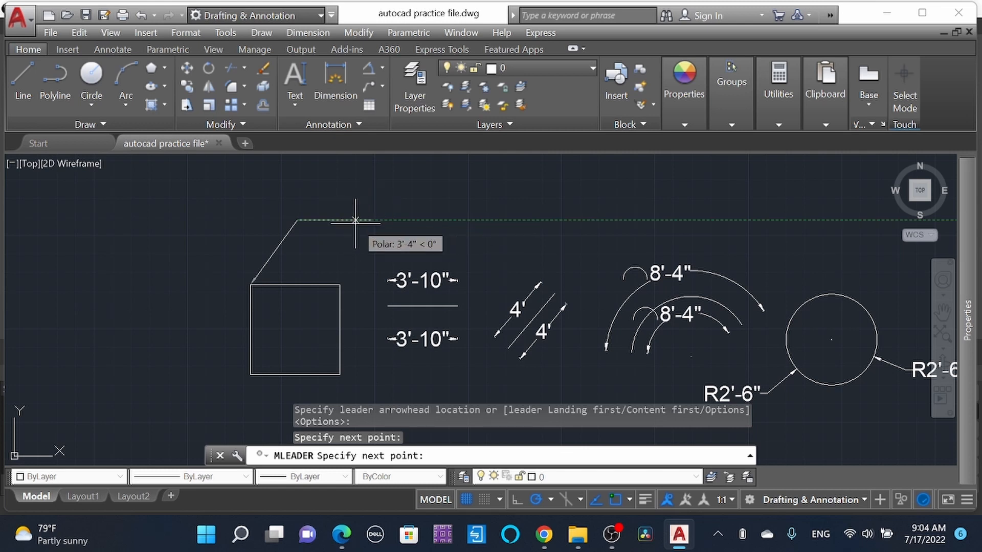
pyautogui.press('Return')
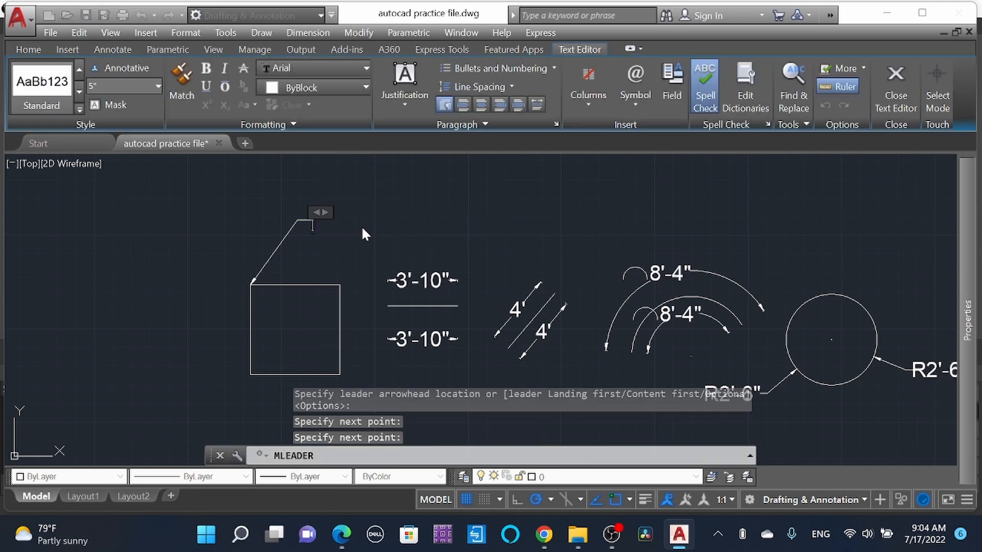
pyautogui.write('rectangle')
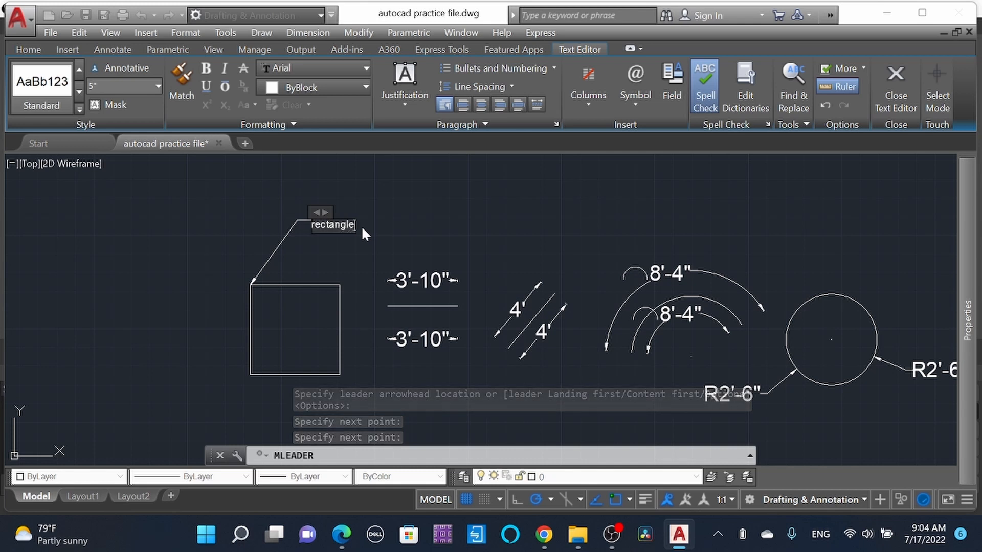
pyautogui.click(398, 217)
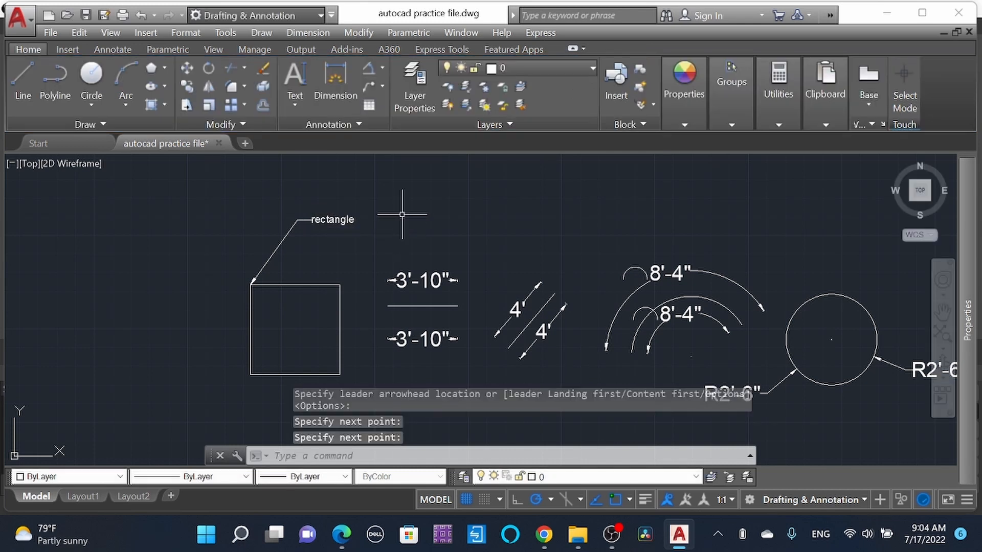
# Use Add Leader to give the "rectangle" multileader two more arrows ending in the empty area left of the square.
pyautogui.click(381, 86)
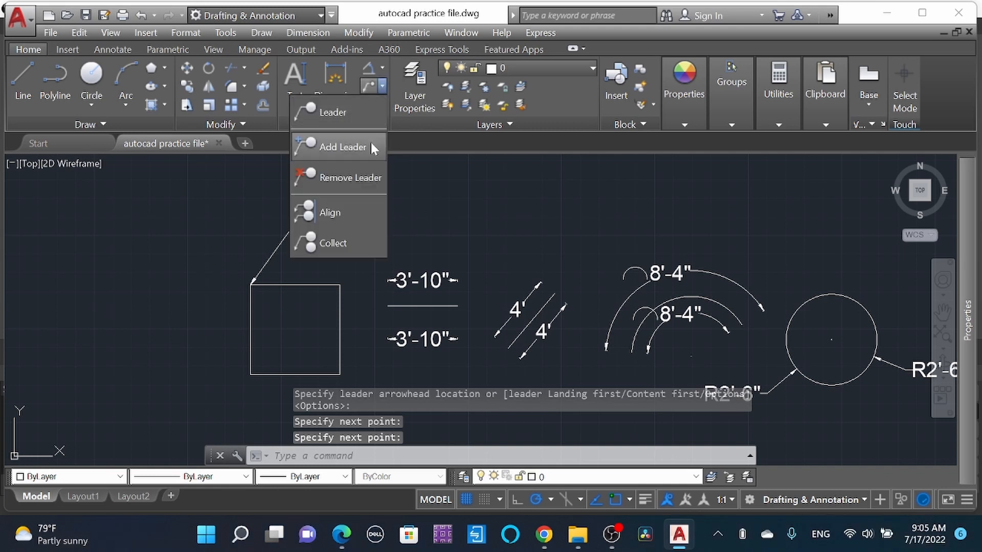
pyautogui.click(352, 148)
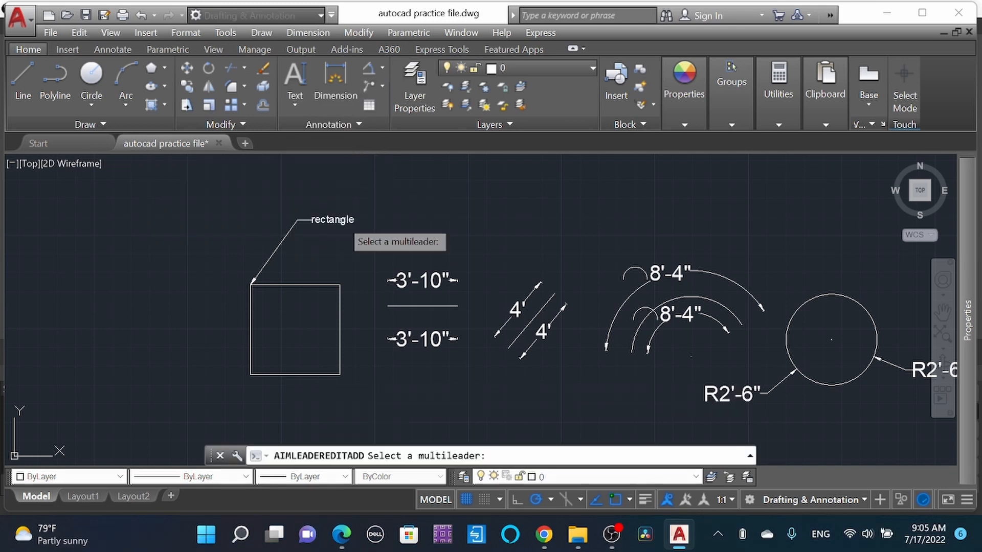
pyautogui.click(280, 246)
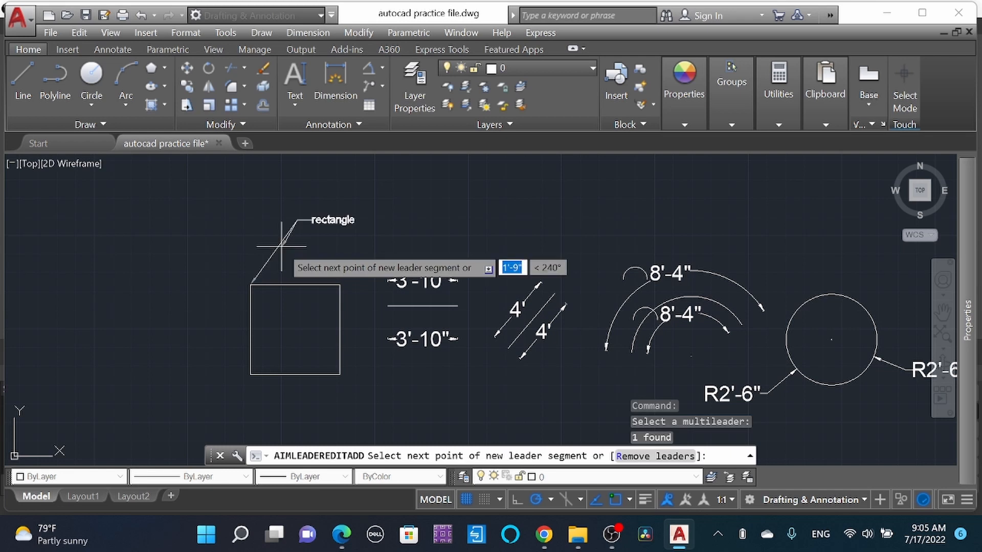
pyautogui.click(201, 243)
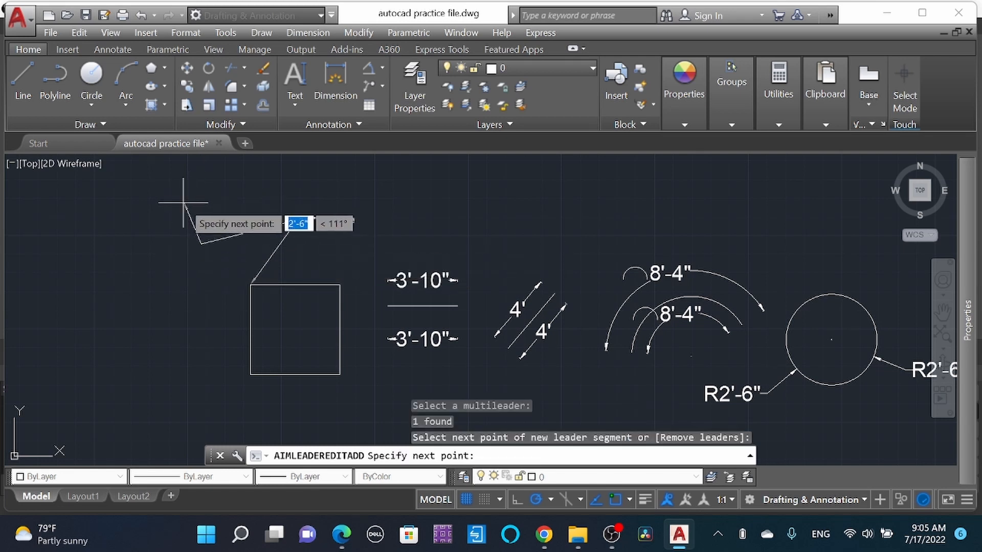
pyautogui.click(217, 262)
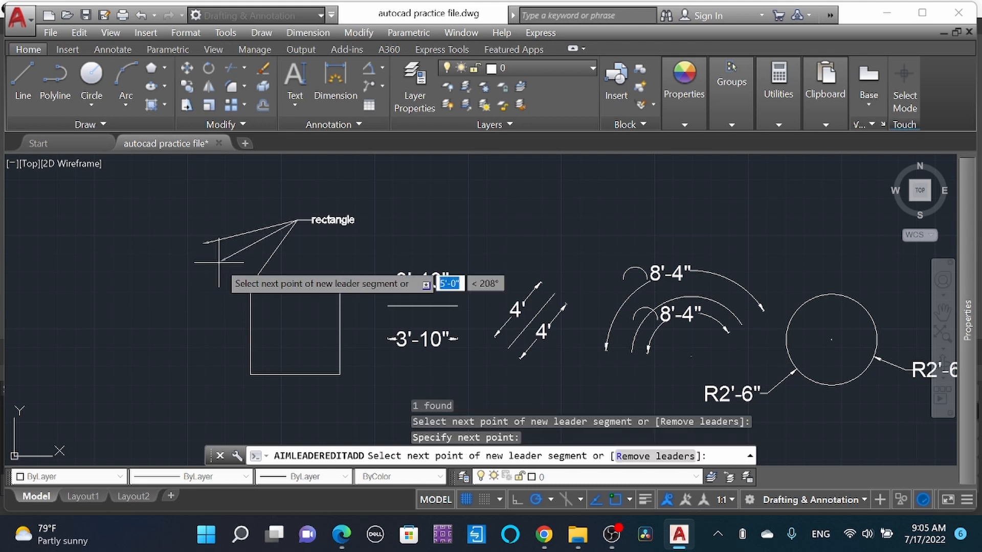
pyautogui.click(219, 265)
pyautogui.press('Escape')
# Draw two wide rectangles left of the square, one level with its lower part and a smaller one above it.
pyautogui.write('rec')
pyautogui.press('Return')
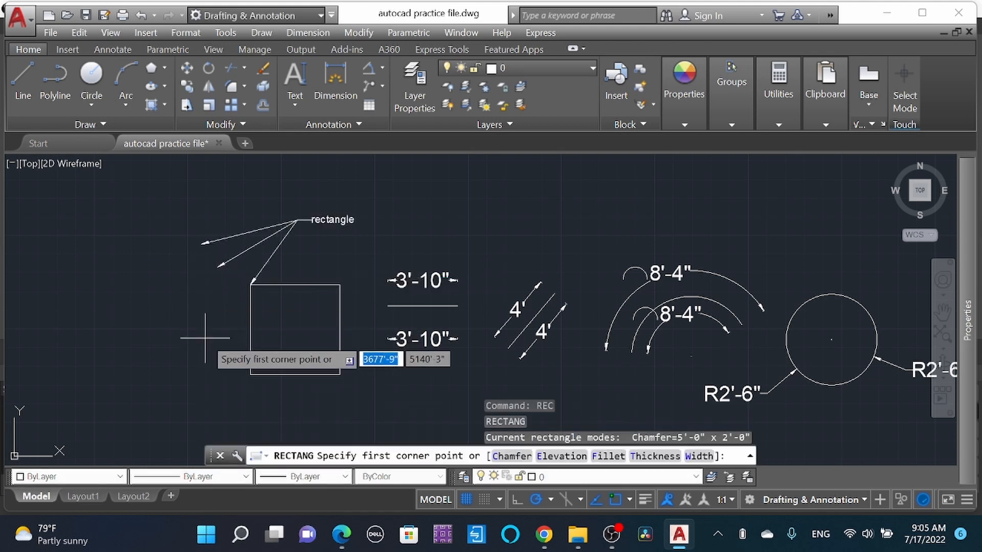
pyautogui.click(207, 319)
pyautogui.click(111, 376)
pyautogui.press('Escape')
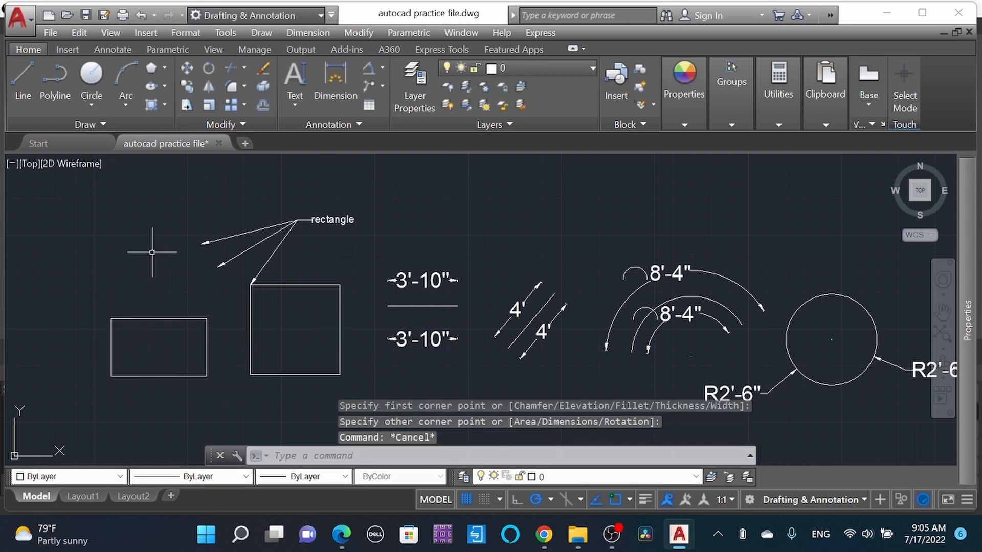
pyautogui.write('rec')
pyautogui.press('Return')
pyautogui.click(152, 239)
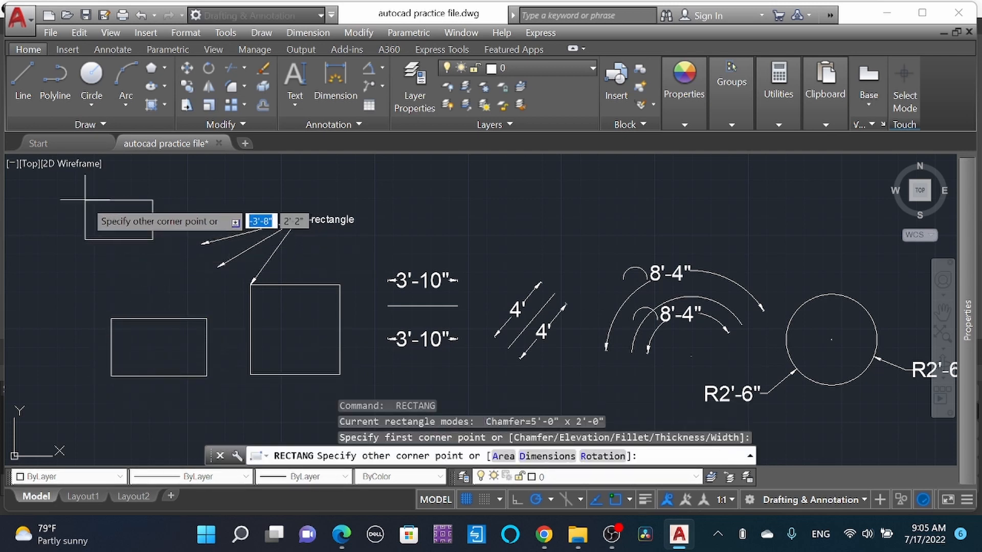
pyautogui.click(73, 196)
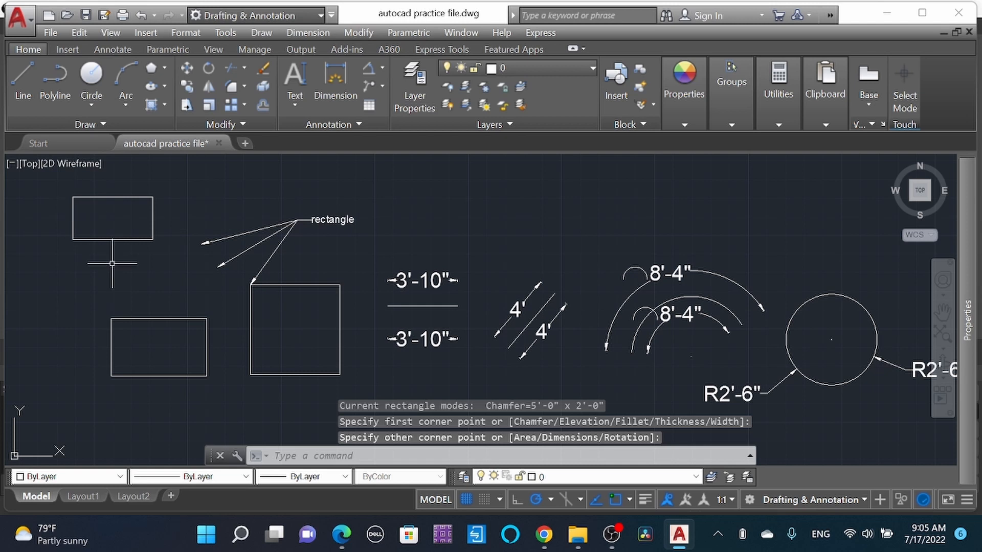
# Stretch the two added leader arrows onto the upper rectangle's right edge and the lower rectangle's top edge.
pyautogui.click(220, 255)
pyautogui.click(210, 235)
pyautogui.click(297, 220)
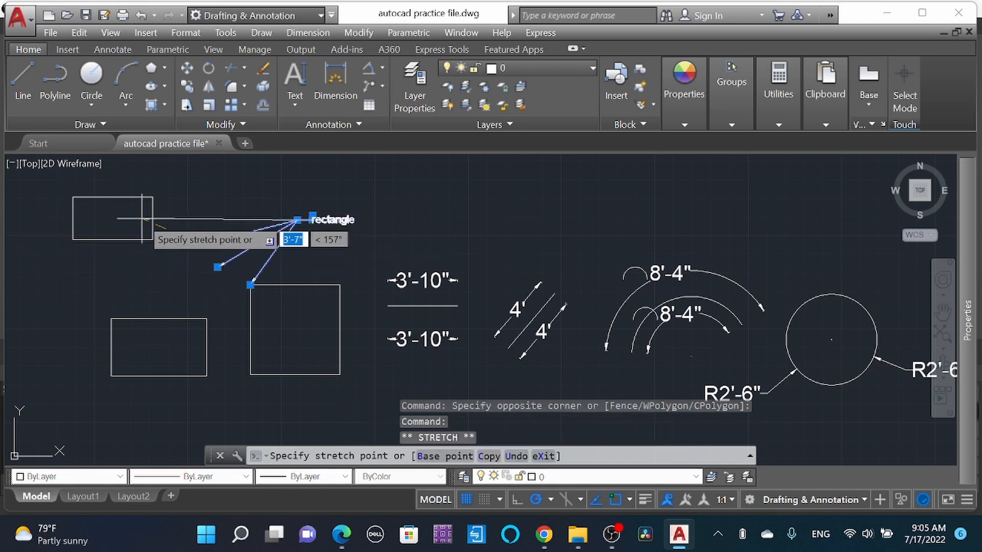
pyautogui.click(152, 219)
pyautogui.click(254, 260)
pyautogui.click(233, 249)
pyautogui.click(217, 267)
pyautogui.click(159, 318)
pyautogui.press('Escape')
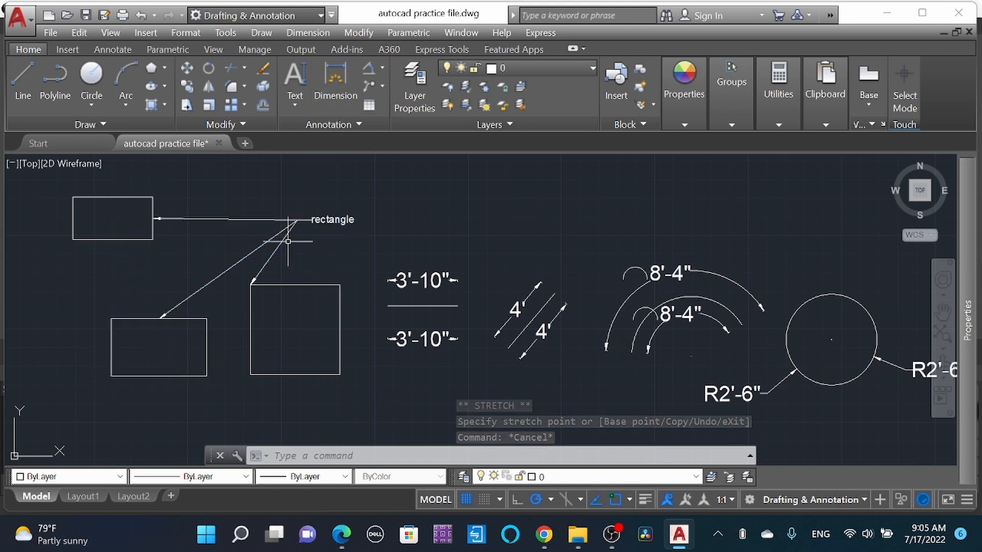
# Use Remove Leader to take the two arrows pointing at the new rectangles off the "rectangle" multileader.
pyautogui.click(382, 83)
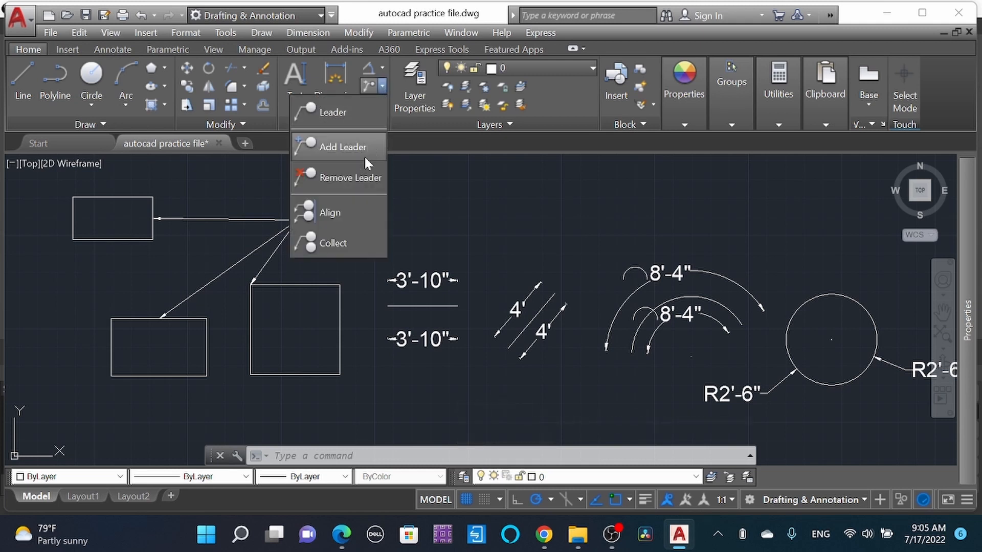
pyautogui.click(338, 179)
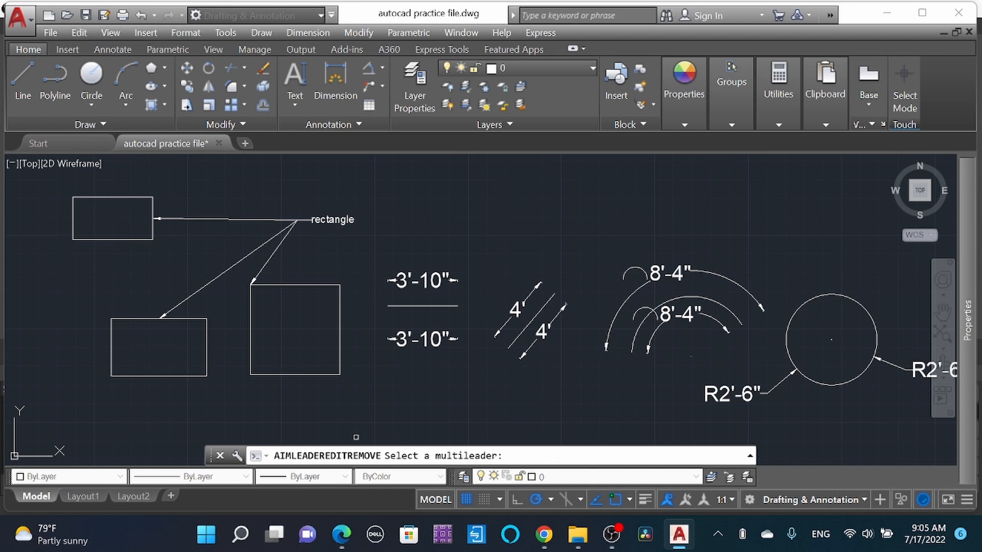
pyautogui.click(283, 240)
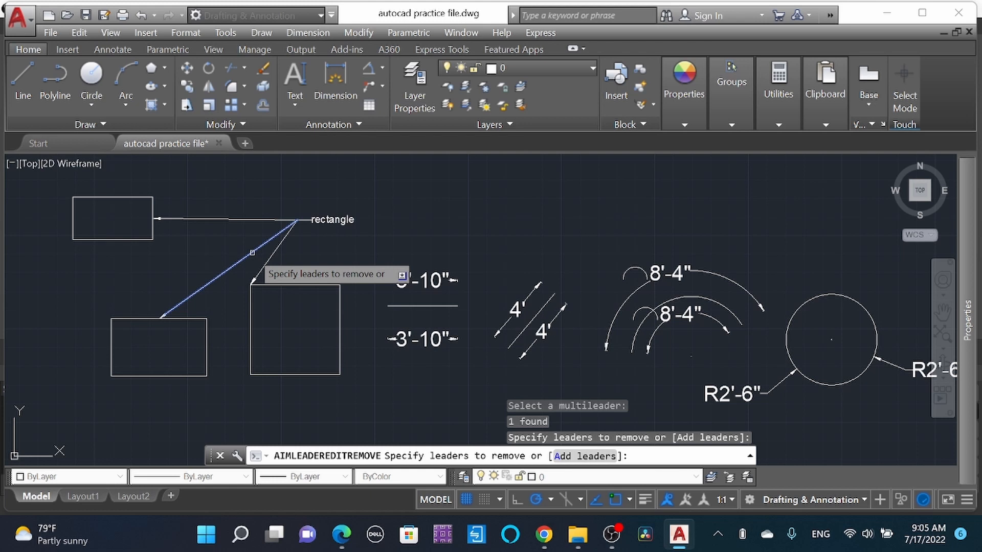
pyautogui.click(251, 219)
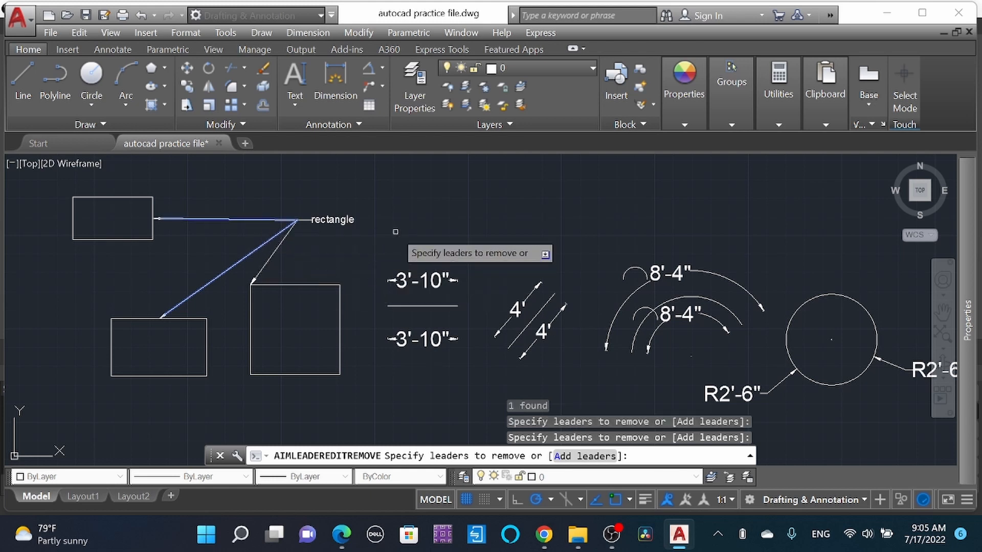
pyautogui.press('Return')
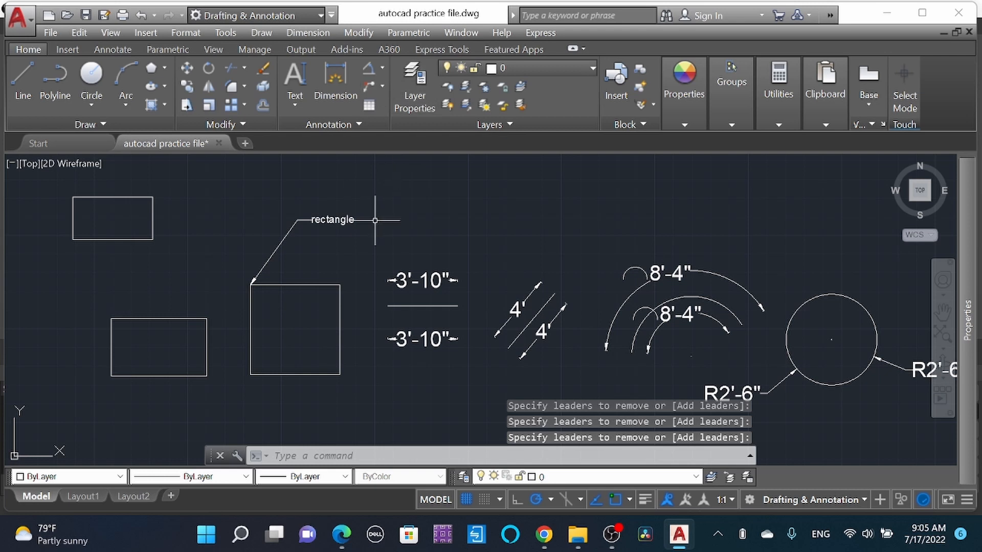
# Copy the "rectangle" multileader from its arrow tip to two spots, one directly above the original and one above and to its right.
pyautogui.scroll(-2, 359, 246)
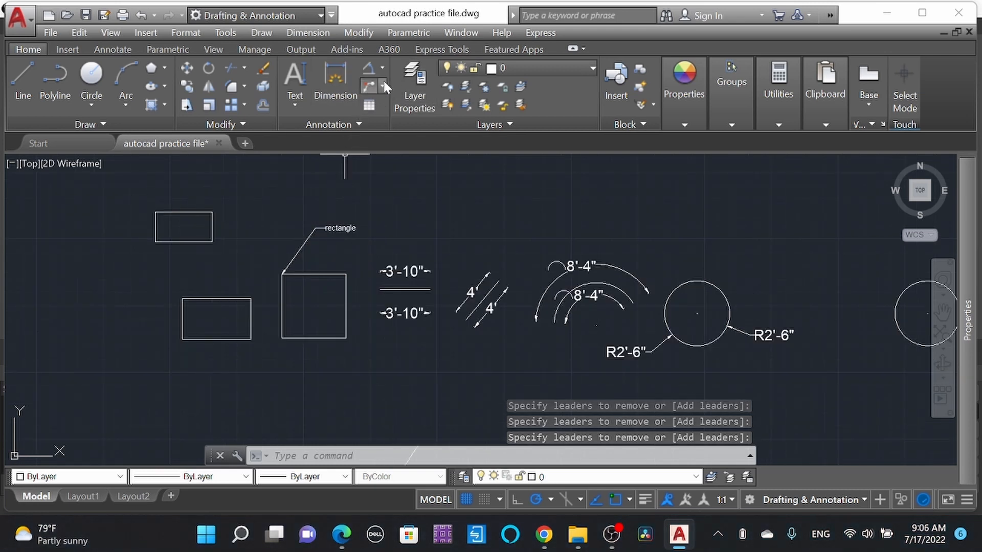
pyautogui.scroll(2, 343, 225)
pyautogui.press('Escape')
pyautogui.click(363, 254)
pyautogui.click(344, 230)
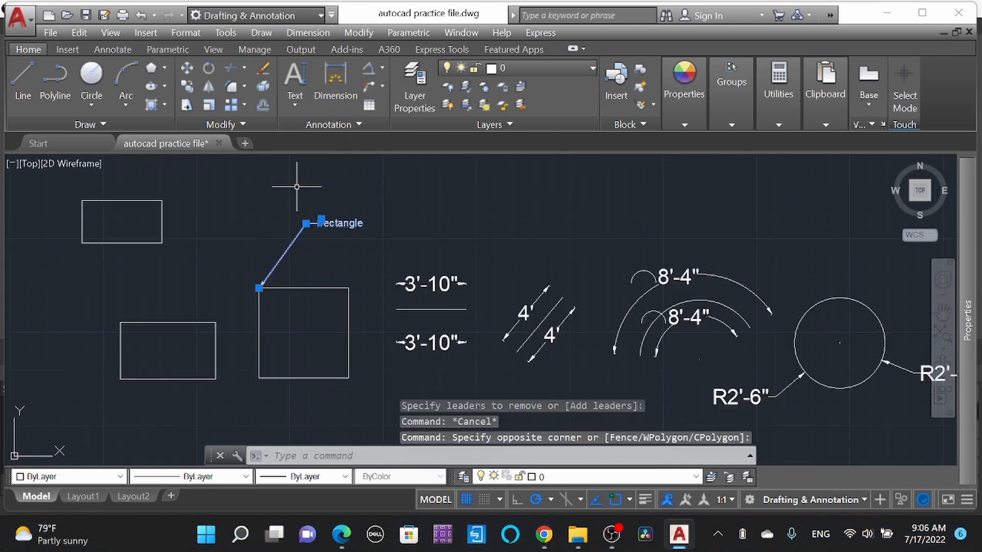
pyautogui.write('co')
pyautogui.press('Return')
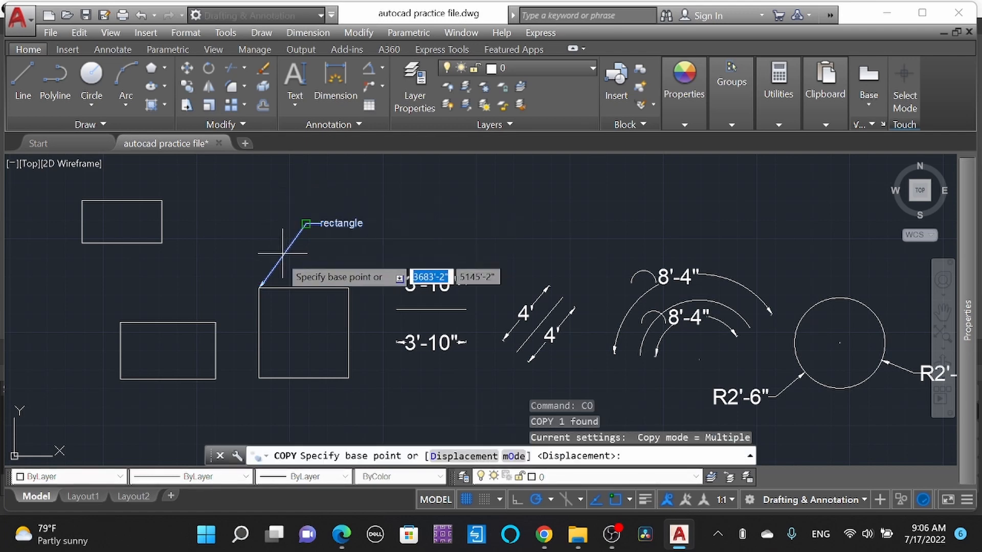
pyautogui.click(259, 288)
pyautogui.scroll(-4, 278, 333)
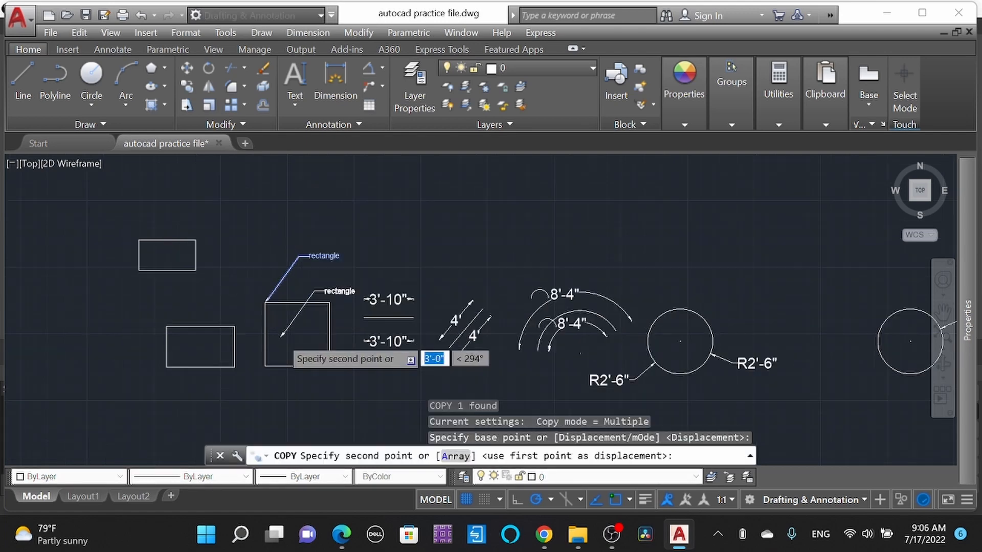
pyautogui.click(311, 273)
pyautogui.scroll(4, 309, 248)
pyautogui.press('Escape')
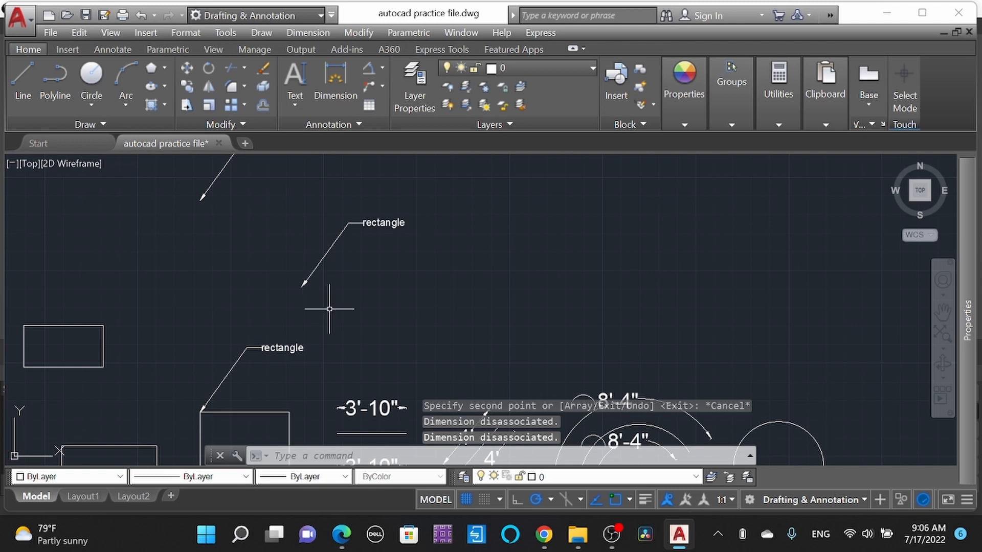
pyautogui.click(383, 87)
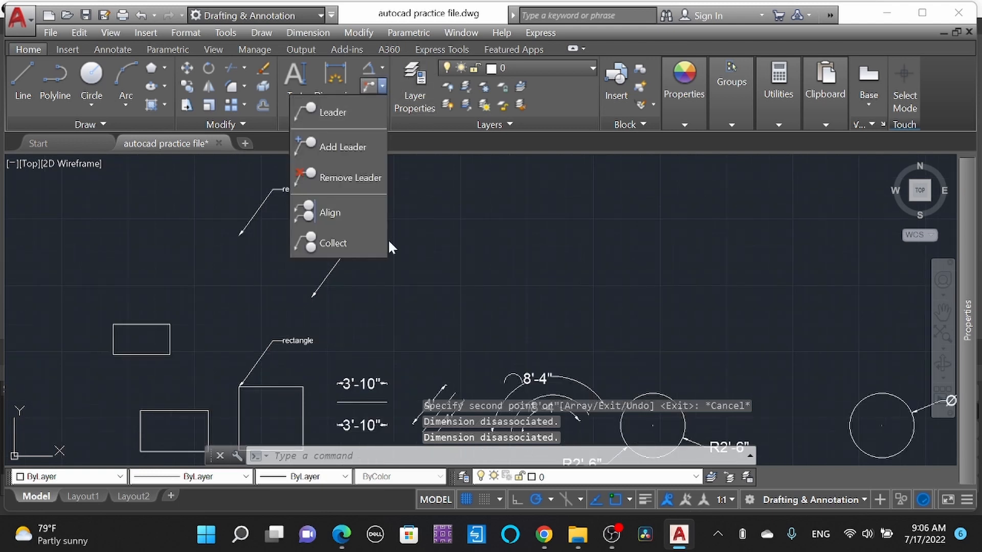
pyautogui.click(338, 213)
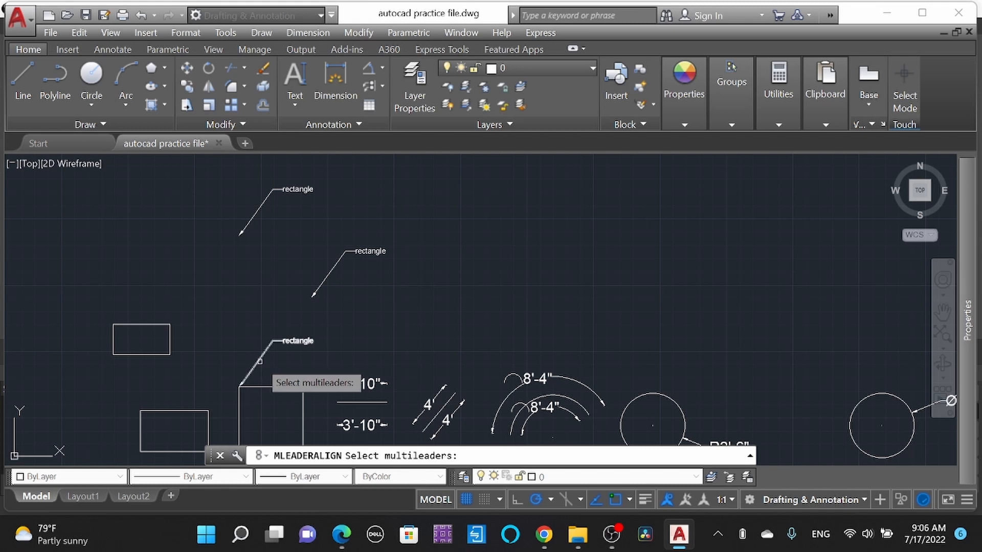
pyautogui.click(319, 283)
pyautogui.click(255, 215)
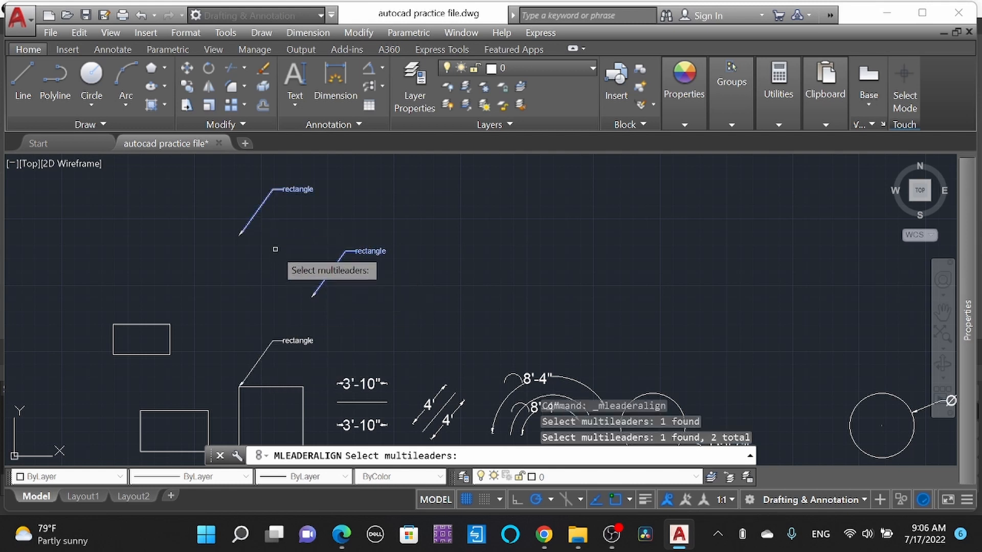
pyautogui.press('Return')
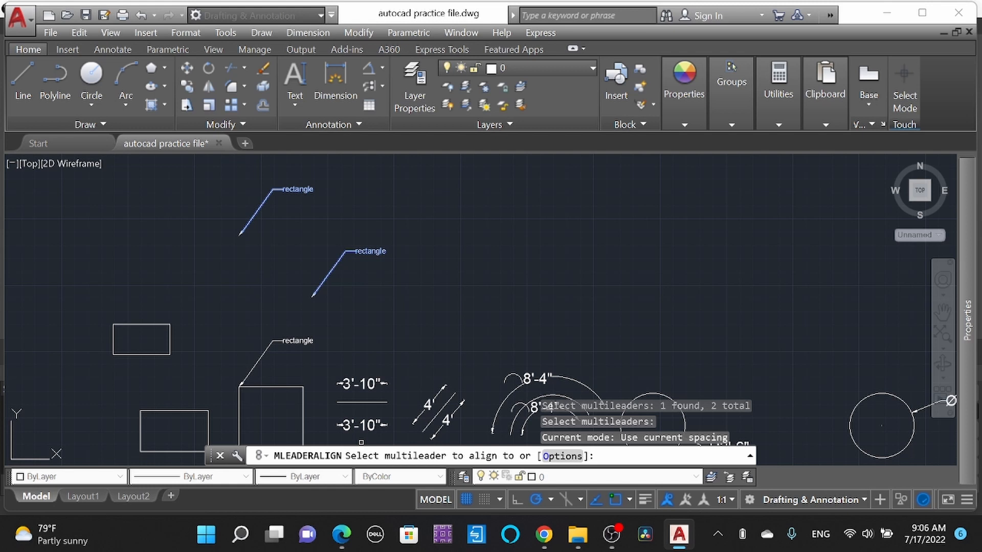
pyautogui.click(265, 353)
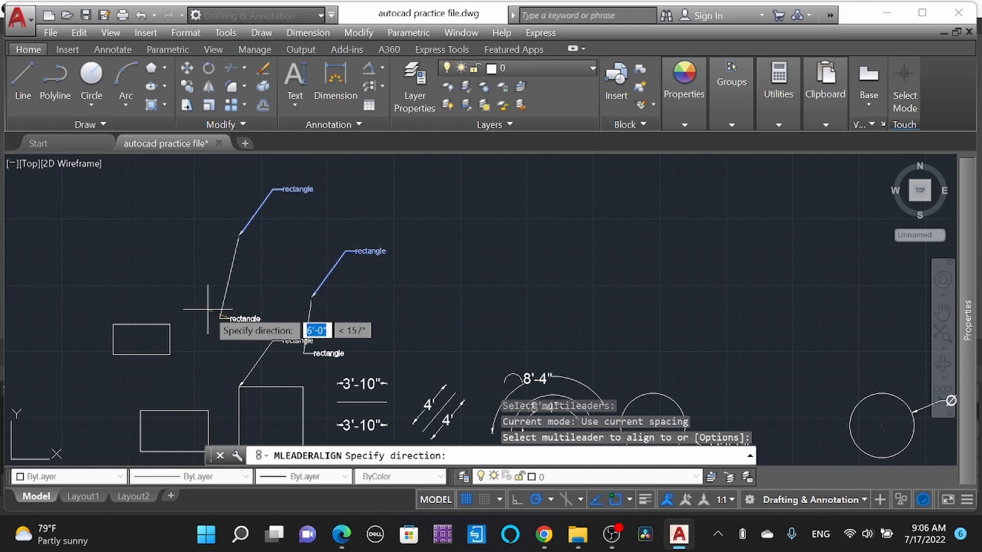
pyautogui.scroll(-3, 274, 257)
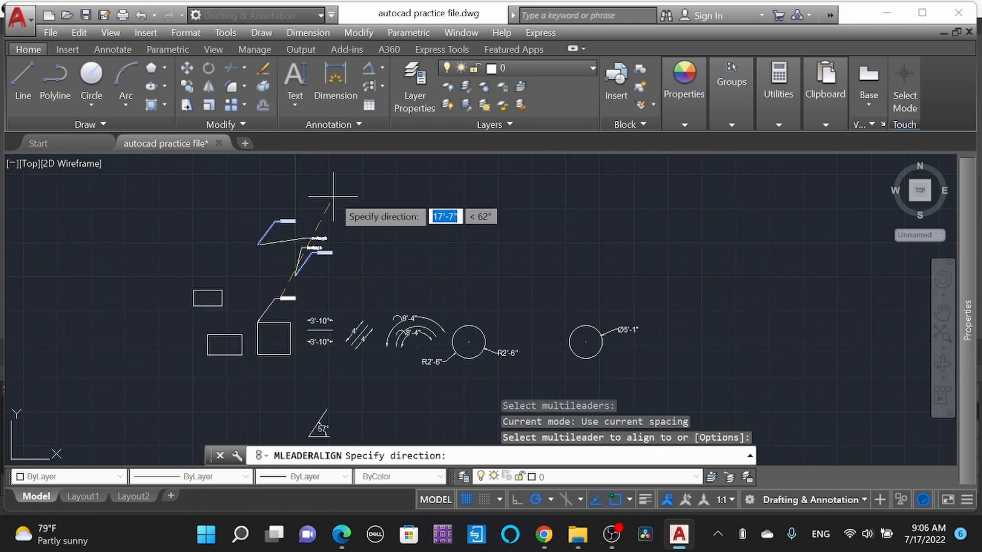
pyautogui.scroll(5, 340, 193)
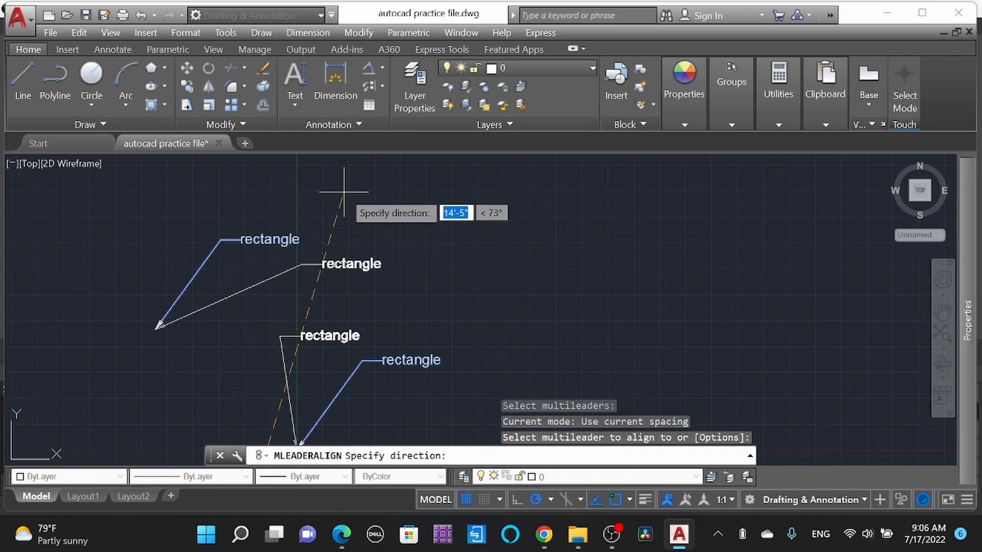
pyautogui.scroll(-6, 335, 195)
pyautogui.scroll(3, 323, 212)
pyautogui.press('Escape')
# Erase the copied multileader that sits above and to the right of the square, keeping the copy directly above the original.
pyautogui.scroll(-3, 322, 219)
pyautogui.click(376, 288)
pyautogui.click(344, 215)
pyautogui.press('Delete')
pyautogui.scroll(5, 293, 256)
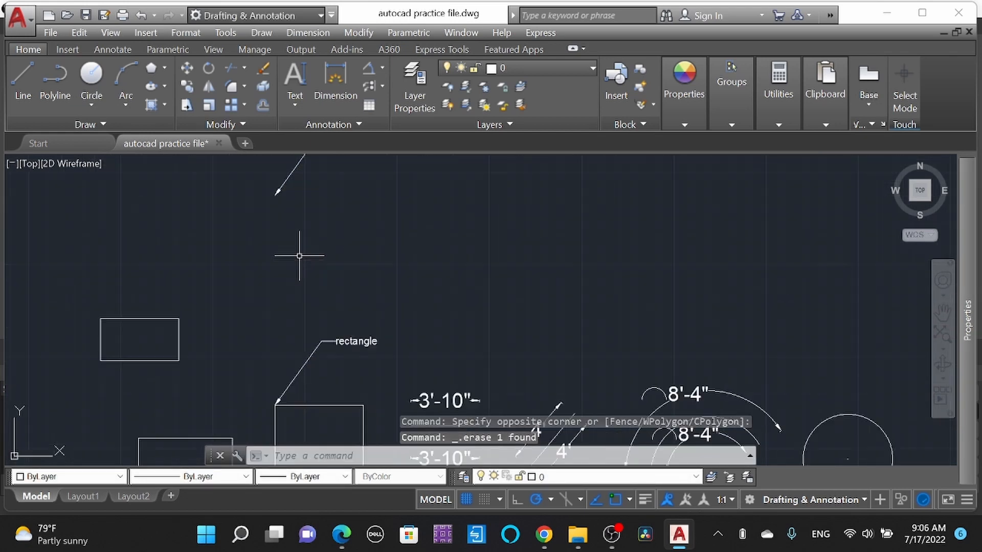
pyautogui.scroll(-5, 299, 256)
# Move the remaining copied multileader a short distance horizontally left, out of line with the original.
pyautogui.click(344, 246)
pyautogui.click(320, 205)
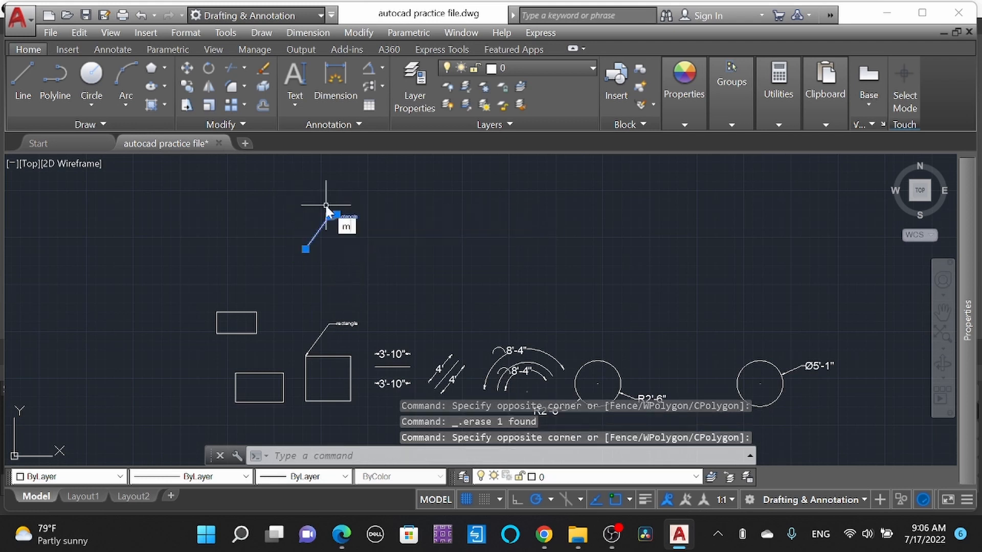
pyautogui.press('Return')
pyautogui.click(436, 282)
pyautogui.click(401, 283)
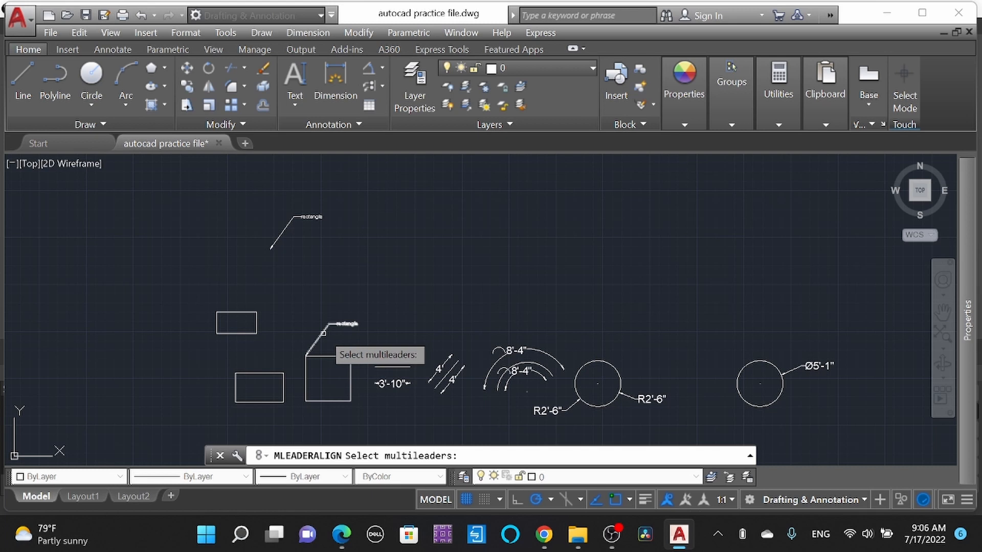
# Align the upper multileader with the square's multileader along a vertical direction using MLEADERALIGN.
pyautogui.click(291, 227)
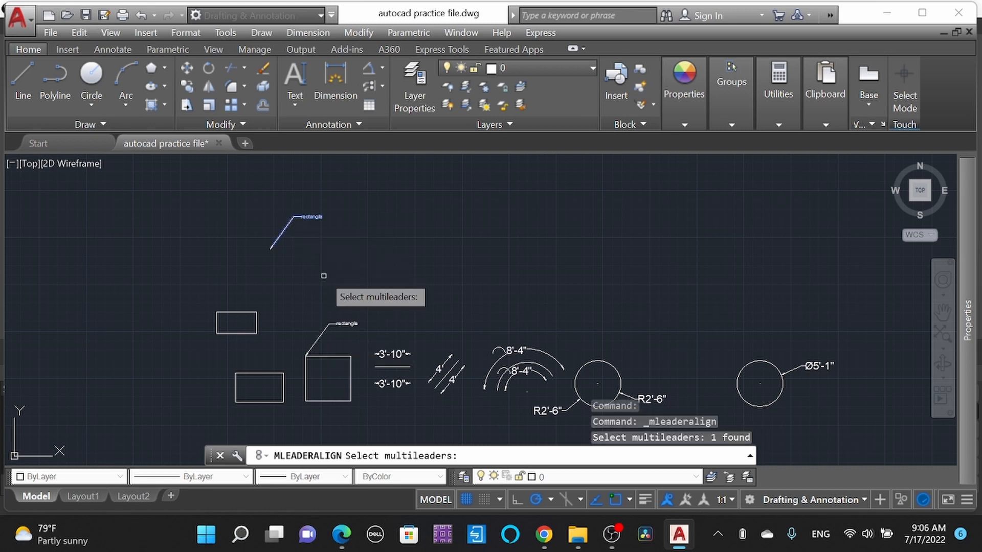
pyautogui.press('Return')
pyautogui.click(327, 325)
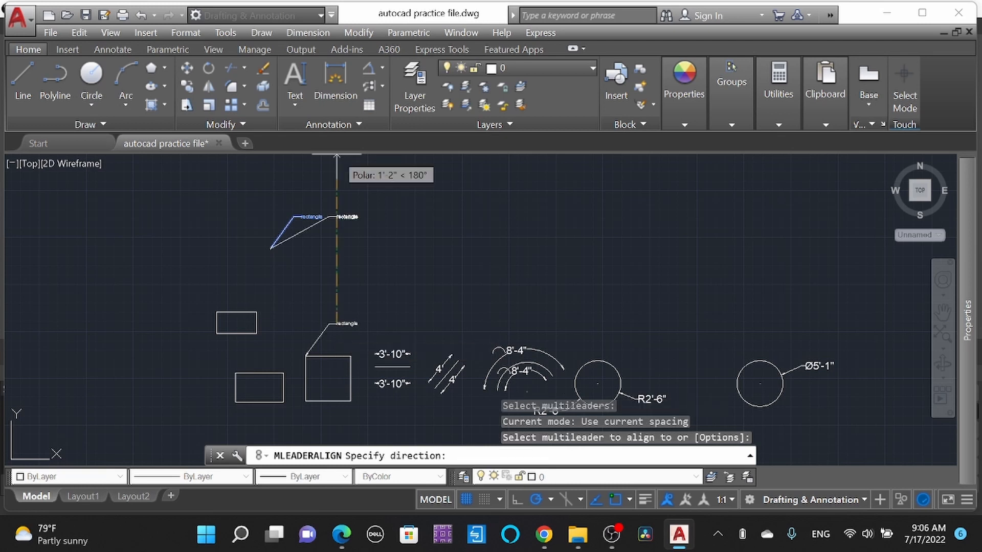
pyautogui.click(336, 189)
# Stretch the upper multileader's arrow tip onto the top edge of the smaller upper rectangle.
pyautogui.click(282, 337)
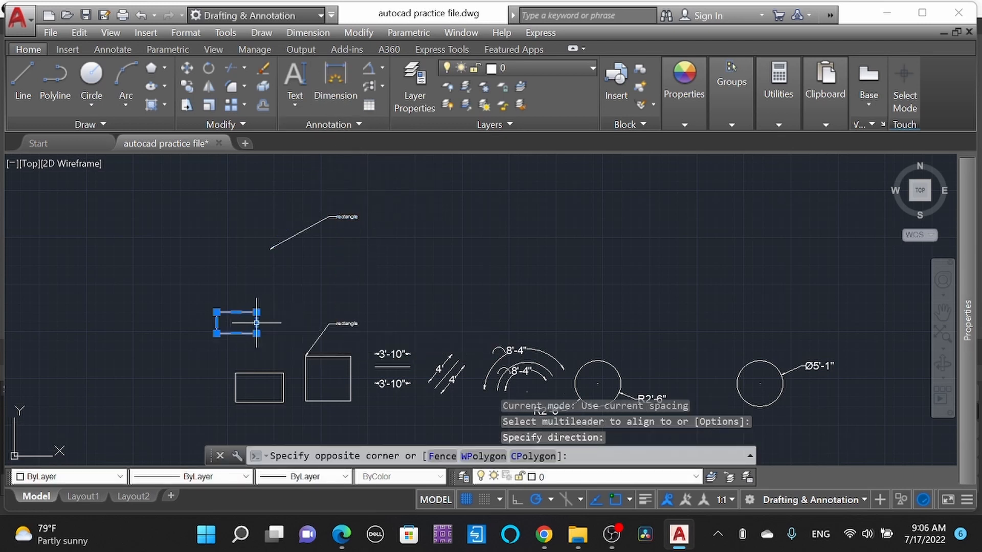
pyautogui.click(254, 319)
pyautogui.press('Escape')
pyautogui.click(299, 276)
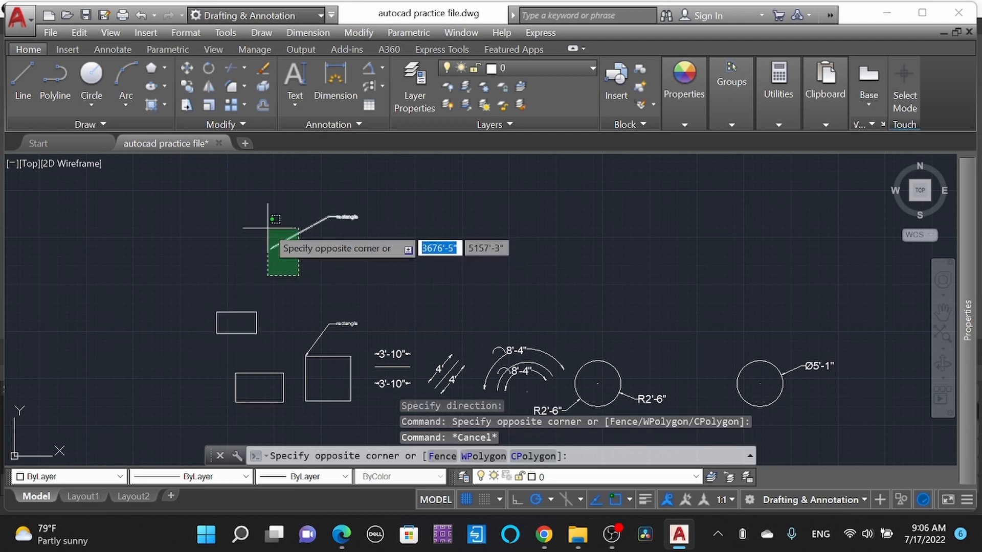
pyautogui.click(268, 230)
pyautogui.scroll(4, 269, 248)
pyautogui.click(278, 258)
pyautogui.click(183, 428)
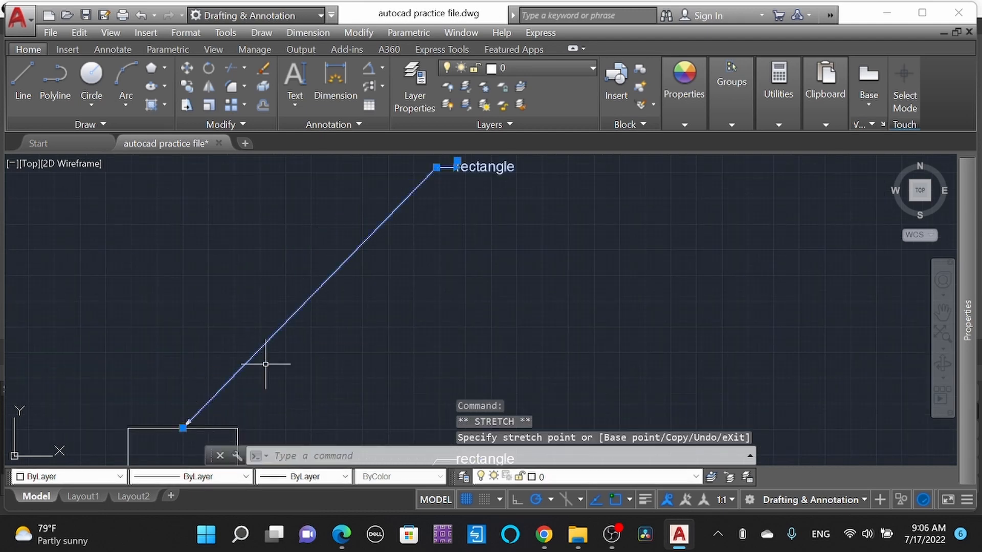
pyautogui.scroll(-5, 449, 335)
pyautogui.press('Escape')
pyautogui.scroll(4, 379, 325)
pyautogui.scroll(-4, 383, 324)
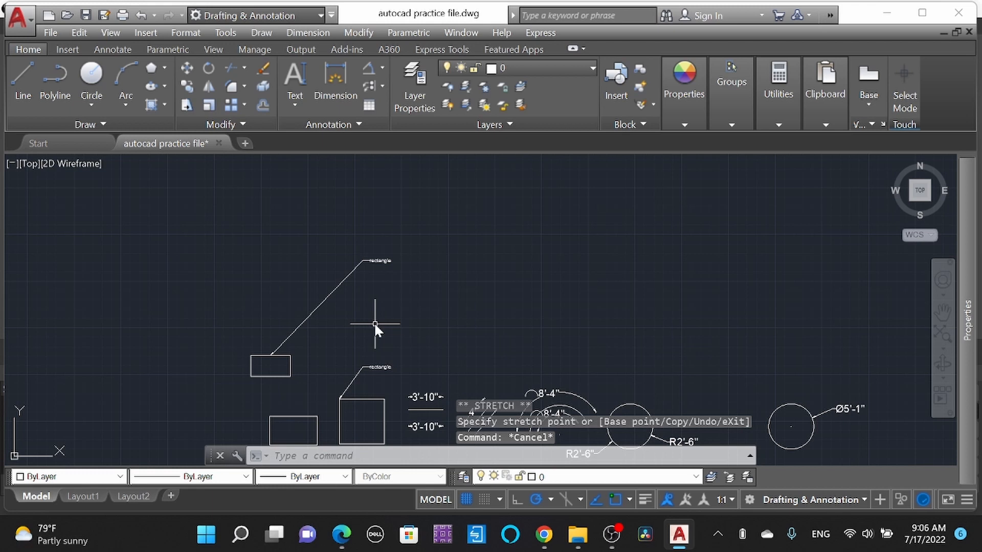
pyautogui.write('xl')
pyautogui.press('Return')
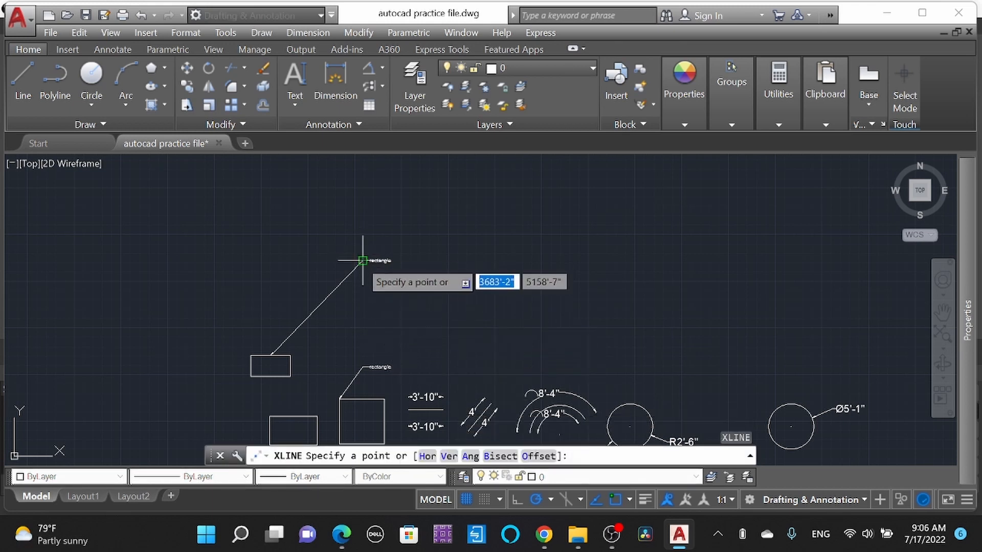
pyautogui.click(362, 261)
pyautogui.click(425, 312)
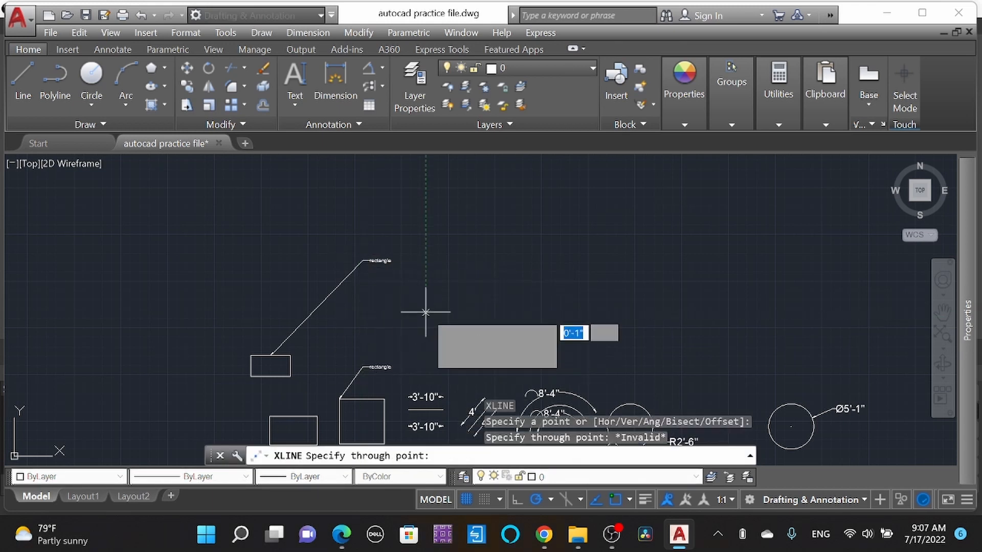
pyautogui.press('Escape')
# Draw a vertical construction line with XLINE through the elbow of the upper "rectangle" multileader.
pyautogui.write('xl')
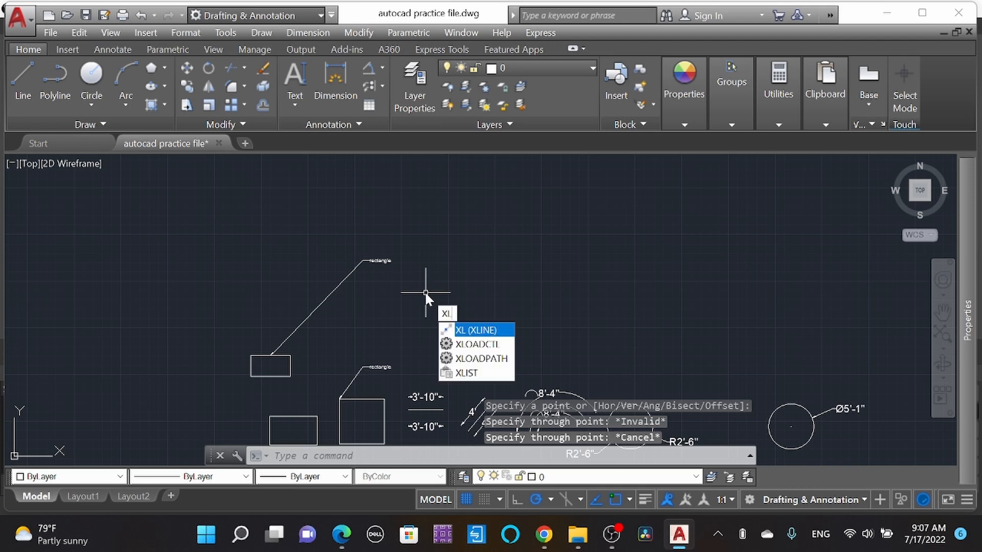
pyautogui.press('Return')
pyautogui.write('v')
pyautogui.press('Return')
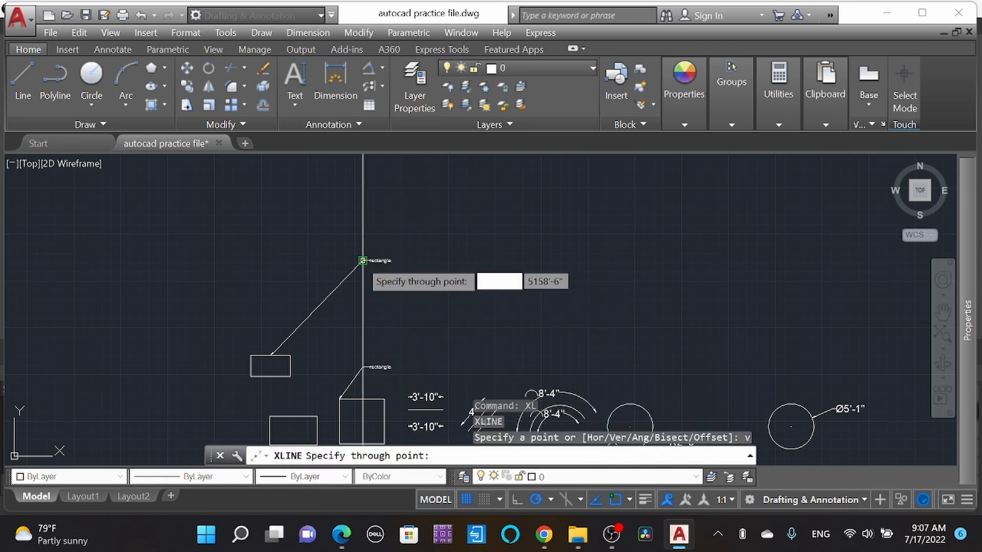
pyautogui.click(363, 261)
pyautogui.press('Escape')
pyautogui.scroll(2, 390, 409)
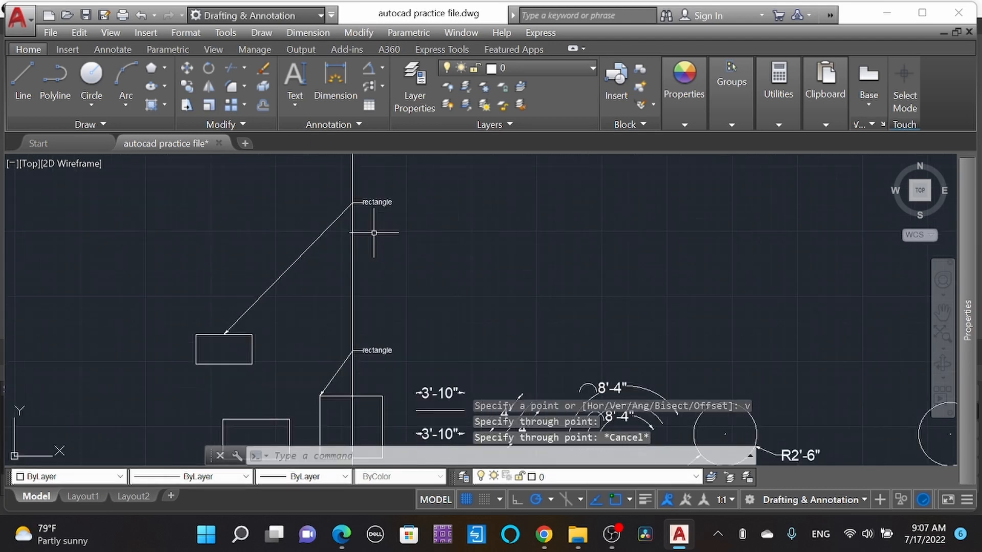
# Examine how the elbows and texts of both "rectangle" multileaders line up along the vertical construction line.
pyautogui.click(396, 213)
pyautogui.click(387, 191)
pyautogui.press('Escape')
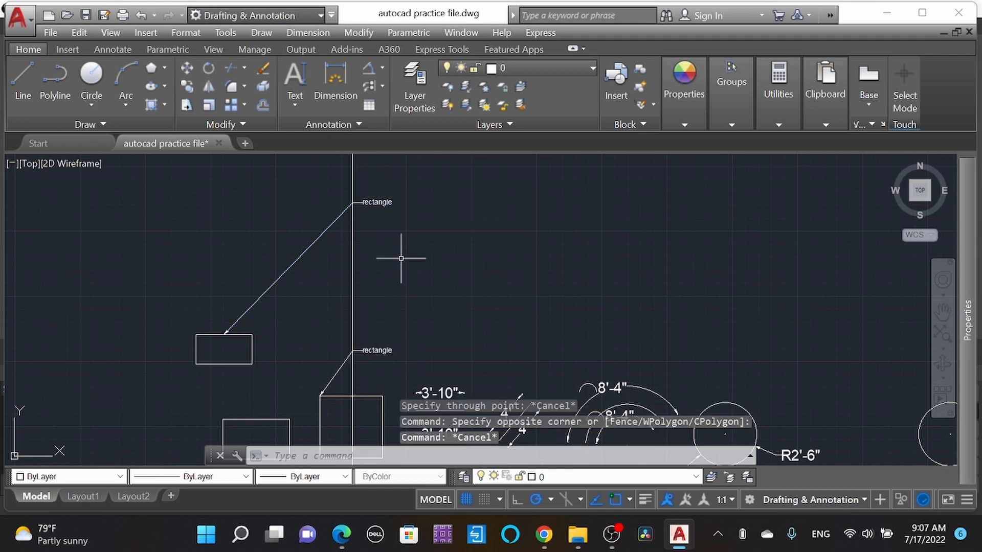
pyautogui.click(402, 361)
pyautogui.click(366, 303)
pyautogui.scroll(-3, 378, 273)
pyautogui.press('Escape')
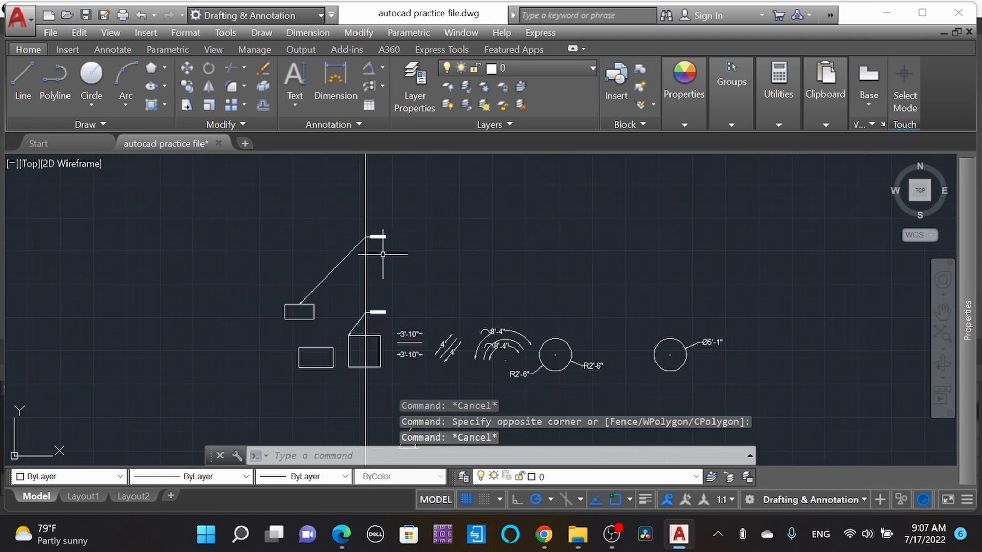
pyautogui.scroll(-6, 387, 244)
pyautogui.scroll(6, 398, 284)
pyautogui.scroll(1, 399, 293)
pyautogui.scroll(-4, 378, 358)
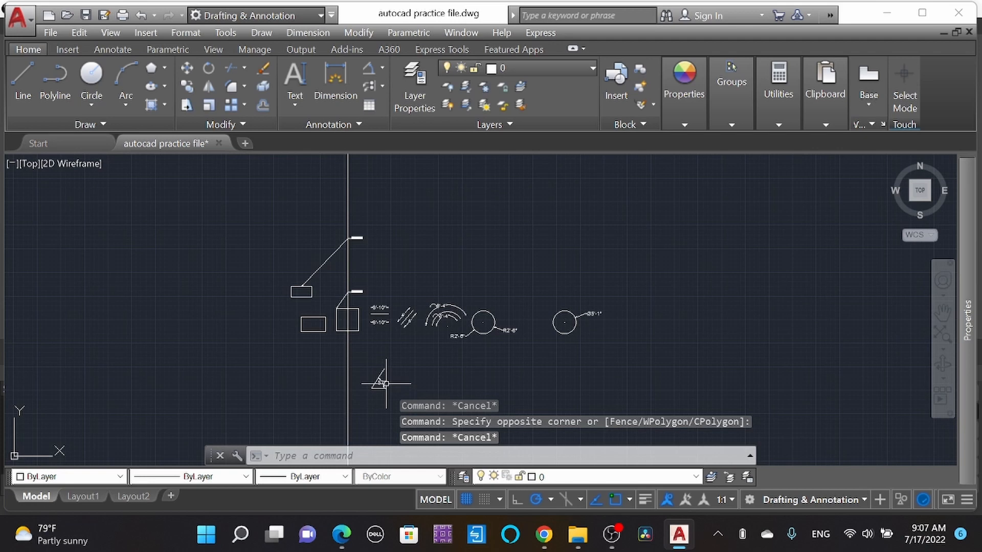
# Erase the vertical construction line running through the two multileader elbows.
pyautogui.scroll(6, 353, 286)
pyautogui.scroll(-2, 349, 264)
pyautogui.scroll(2, 348, 271)
pyautogui.click(351, 279)
pyautogui.click(311, 274)
pyautogui.press('Delete')
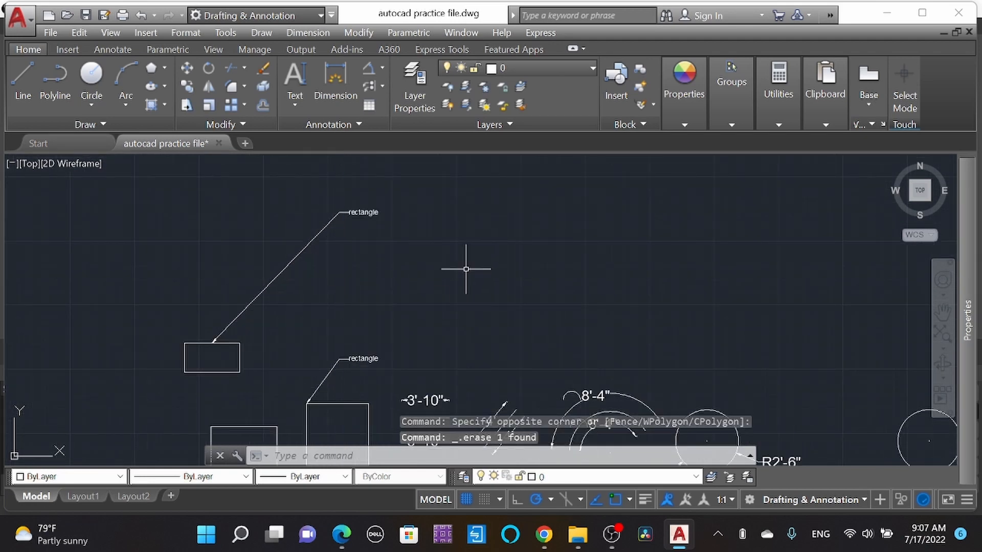
# Draw a horizontal construction line with XLINE through the elbow of the upper "rectangle" multileader.
pyautogui.scroll(-2, 447, 278)
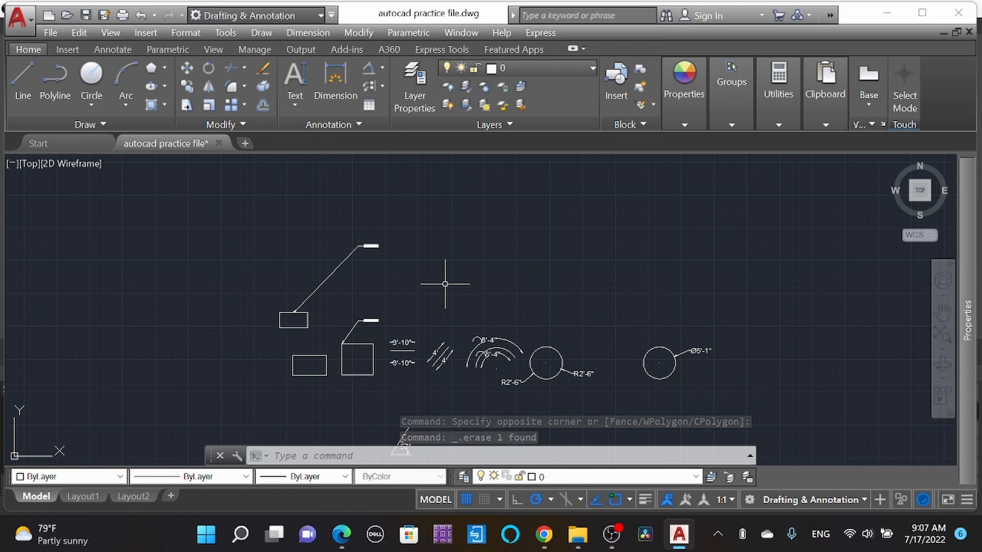
pyautogui.write('XL')
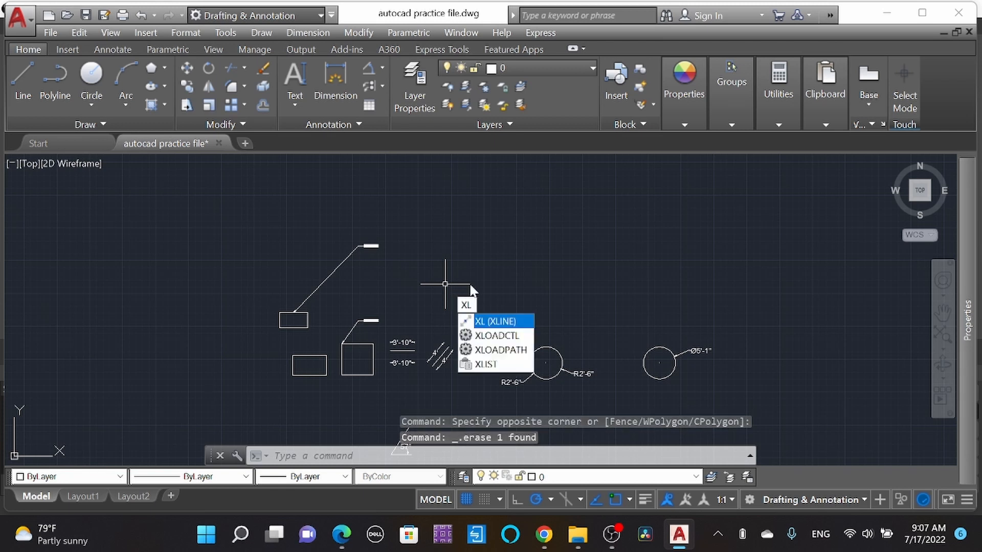
pyautogui.click(517, 324)
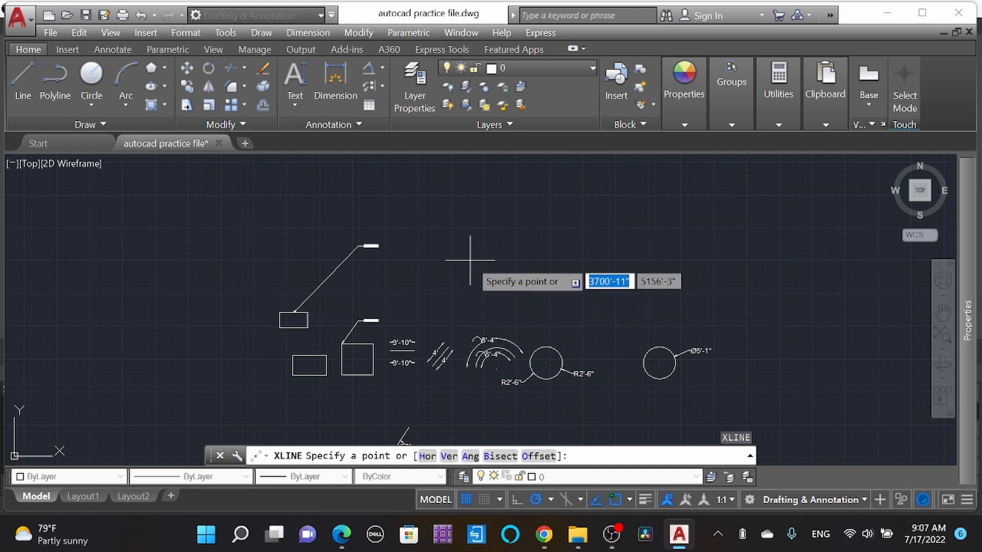
pyautogui.write('h')
pyautogui.press('Return')
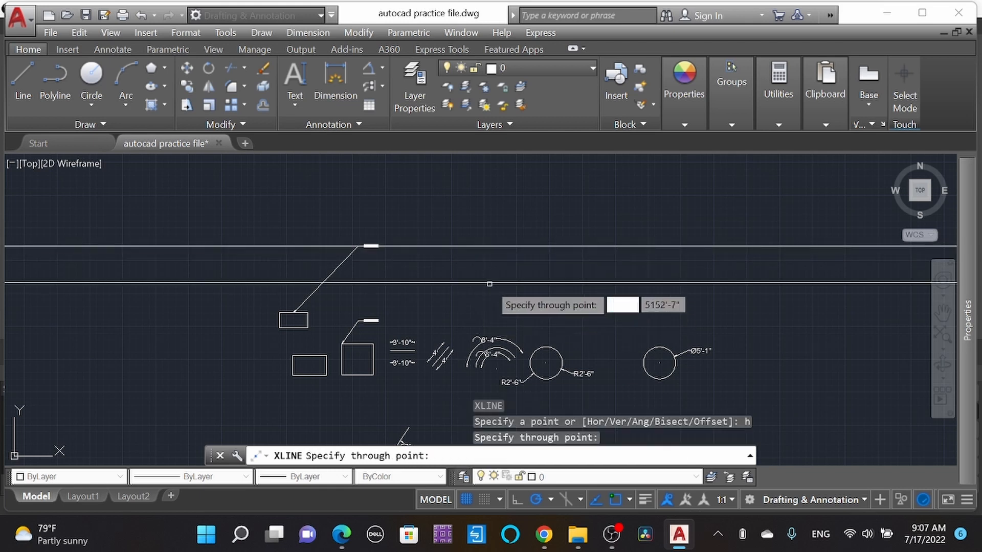
pyautogui.press('Escape')
# Draw a vertical construction line with XLINE between the dimensioned arcs and the first circle, crossing the horizontal one.
pyautogui.press('Return')
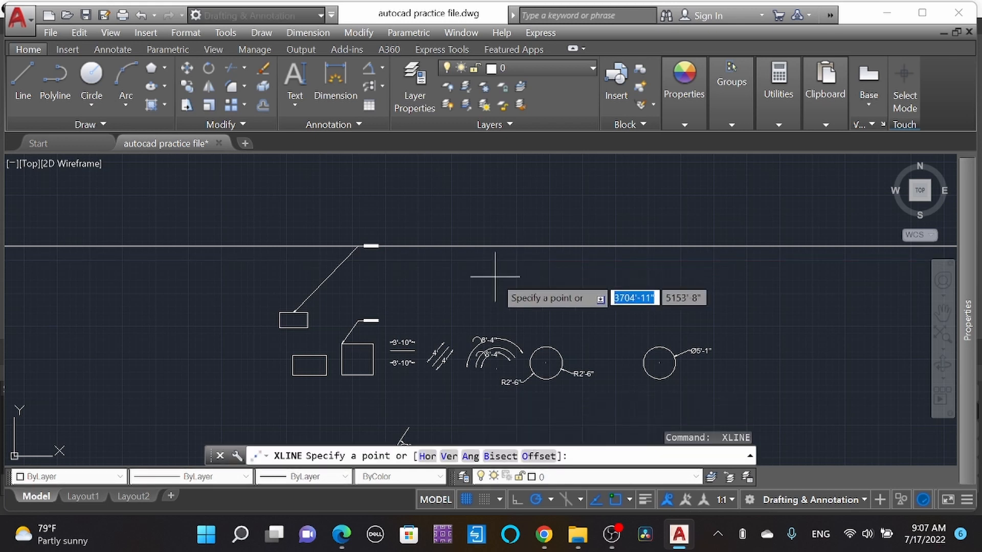
pyautogui.write('v')
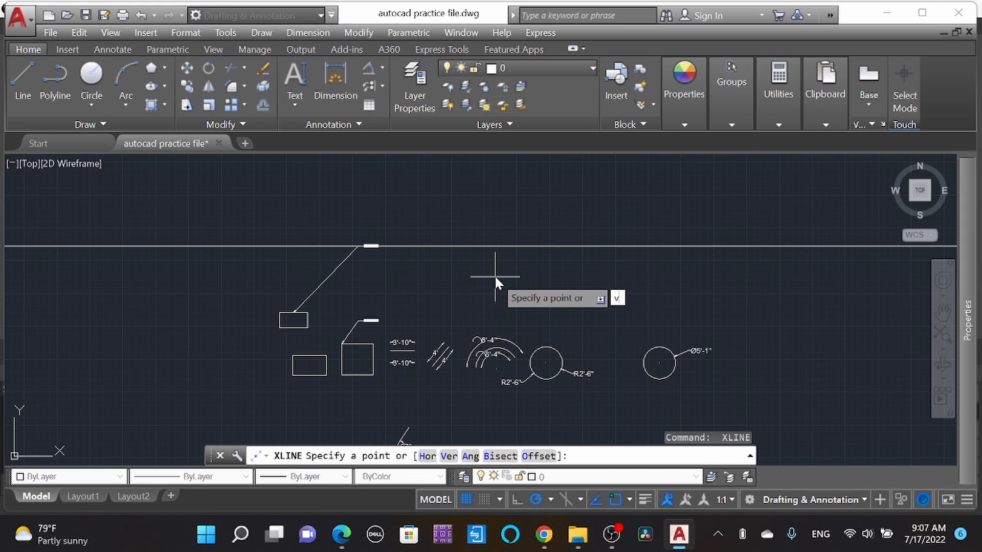
pyautogui.press('Return')
pyautogui.scroll(-2, 501, 281)
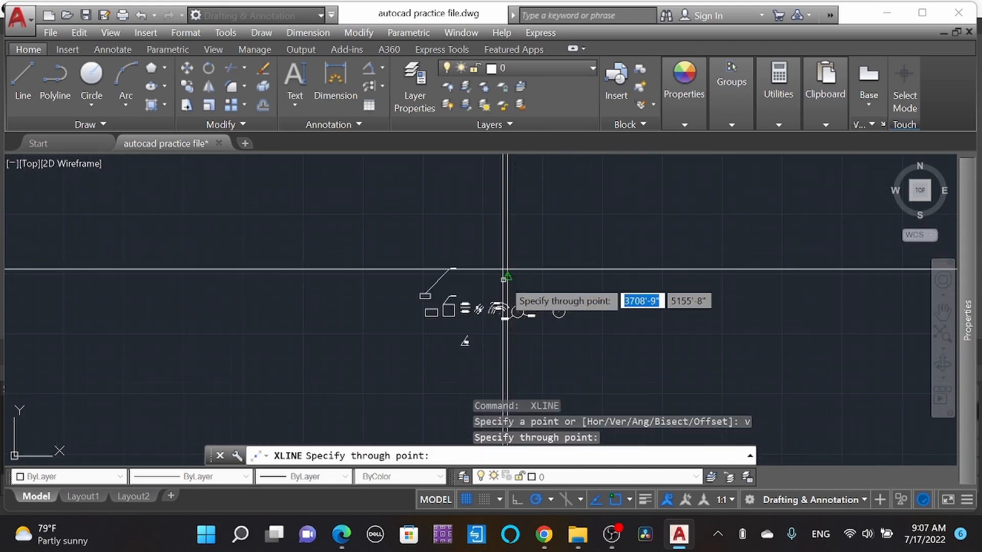
pyautogui.press('Escape')
# Examine how the vertical and horizontal construction lines run across the practice shapes and their dimensions.
pyautogui.scroll(-1, 448, 337)
pyautogui.scroll(4, 508, 276)
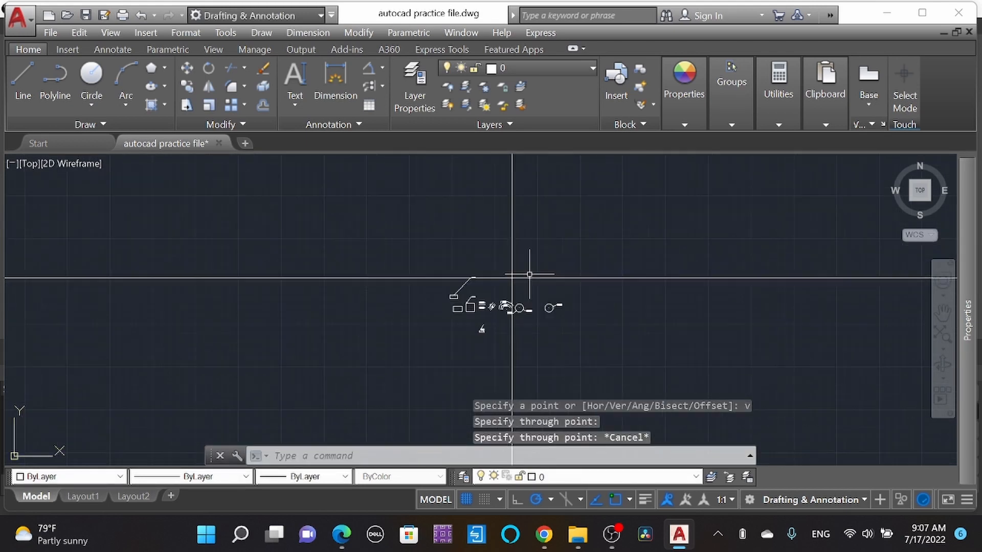
pyautogui.scroll(1, 487, 252)
pyautogui.scroll(-3, 481, 252)
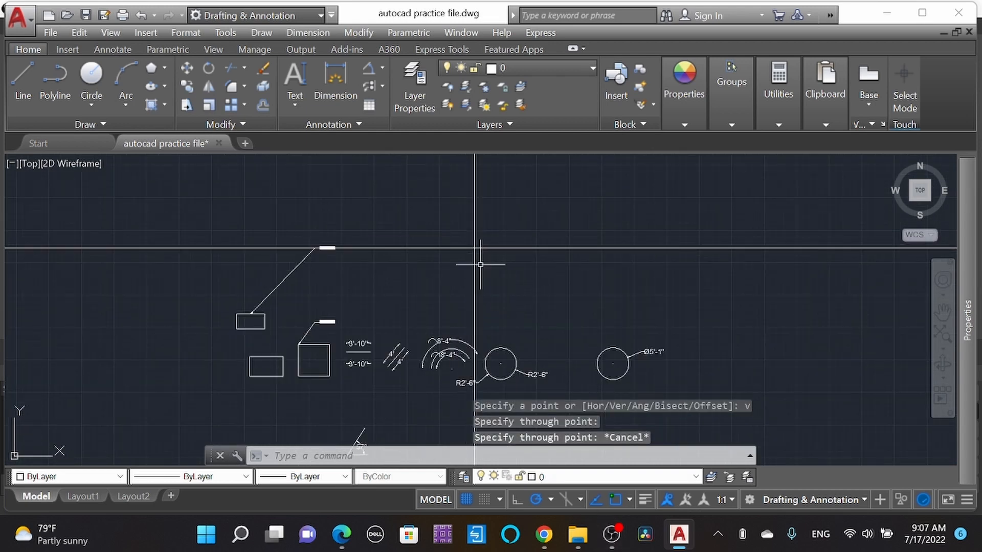
pyautogui.scroll(3, 442, 317)
pyautogui.scroll(-2, 394, 328)
pyautogui.scroll(-1, 400, 329)
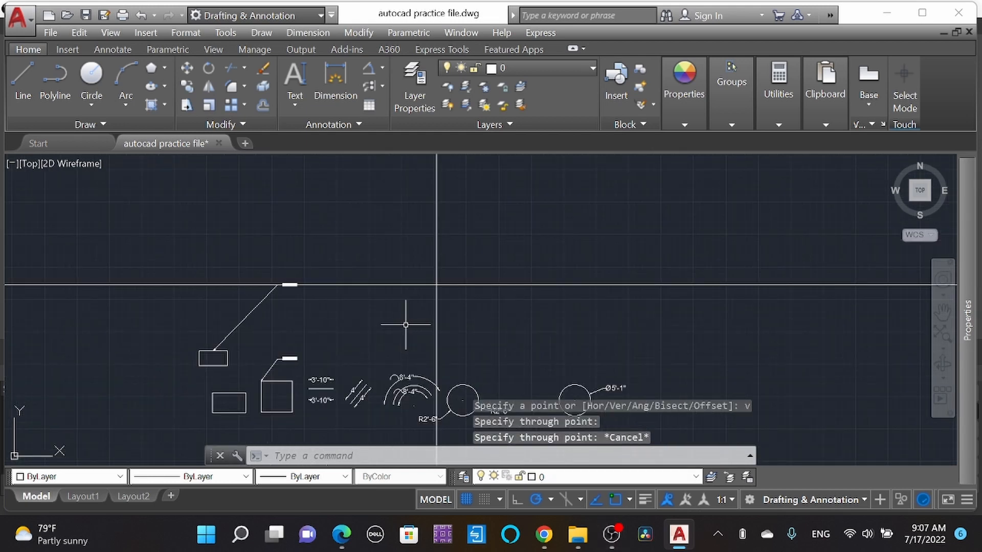
pyautogui.scroll(1, 407, 312)
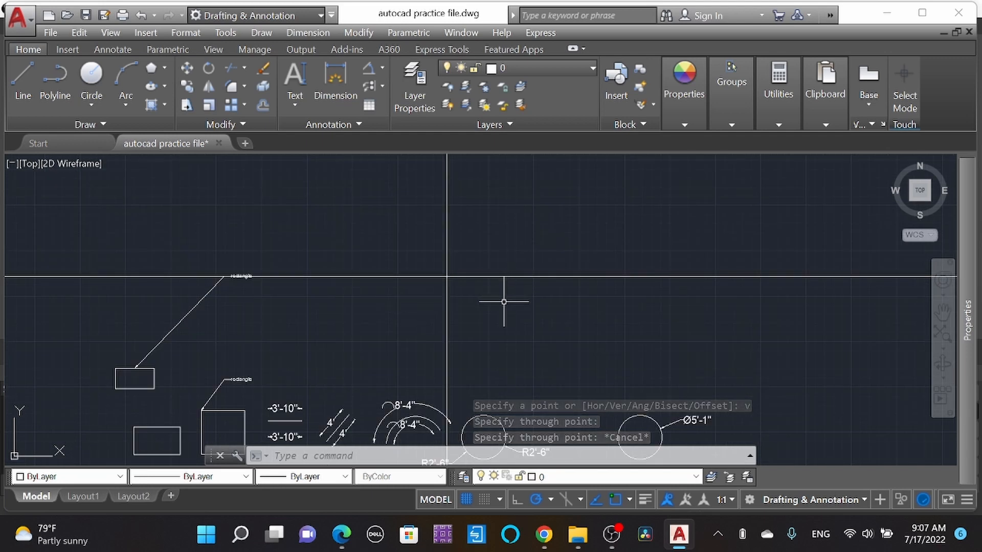
pyautogui.scroll(-1, 401, 267)
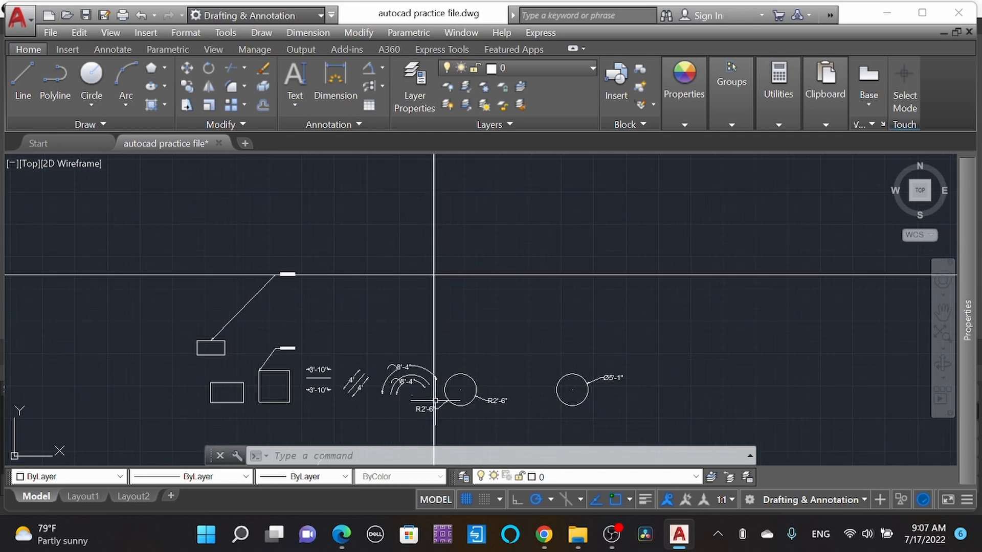
pyautogui.scroll(-1, 505, 322)
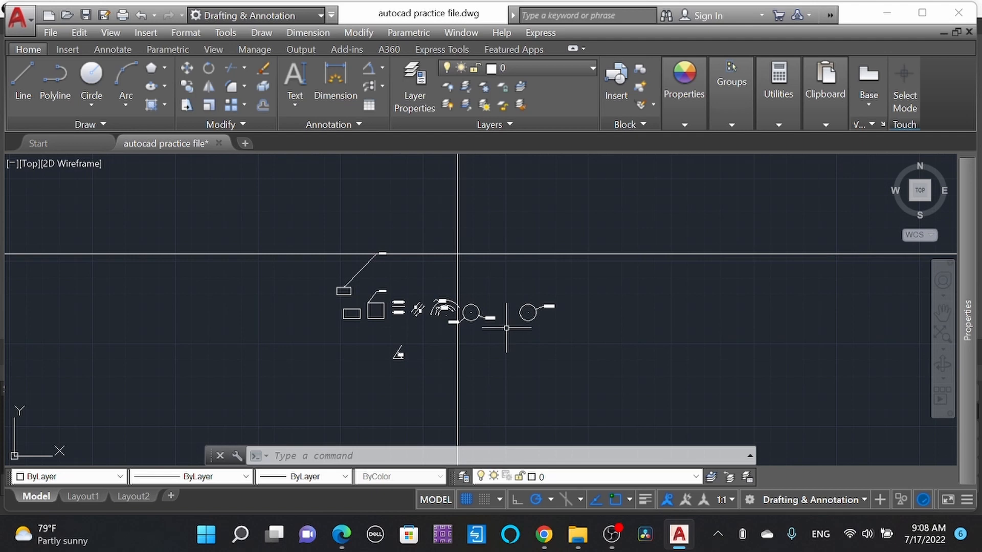
pyautogui.scroll(2, 469, 302)
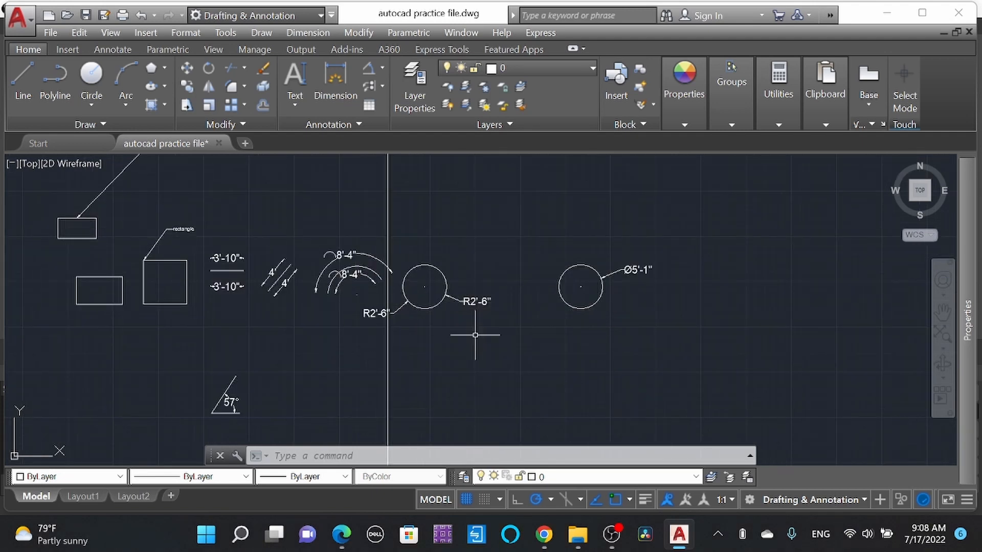
pyautogui.scroll(-1, 474, 328)
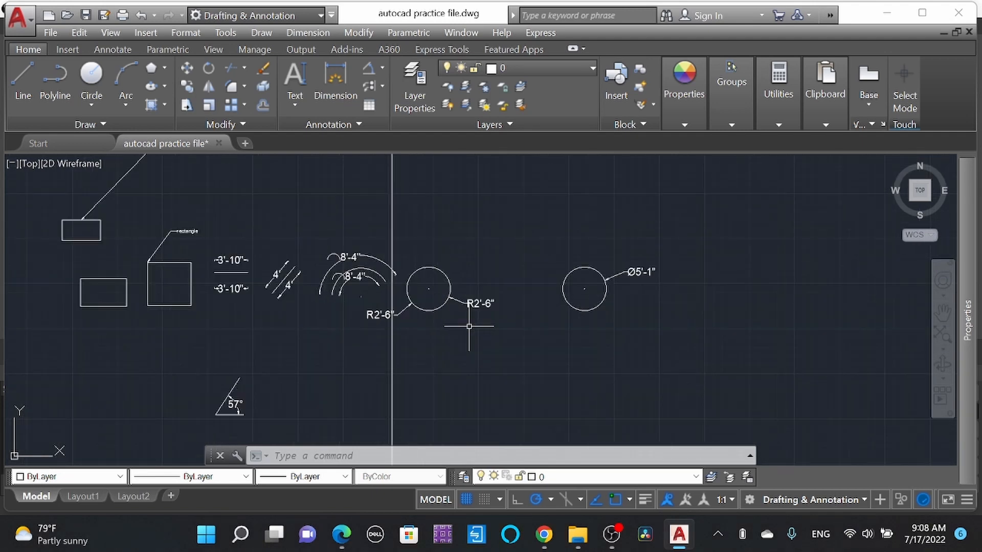
pyautogui.scroll(2, 466, 328)
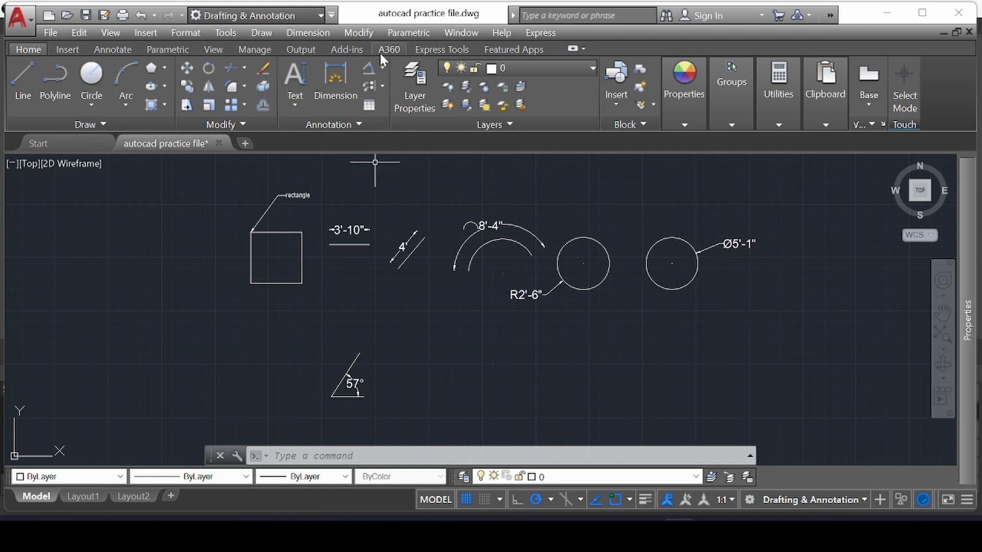
# Add a jogged radius dimension to the large arc, placing its dimension line and jog inside the arc.
pyautogui.scroll(-3, 418, 208)
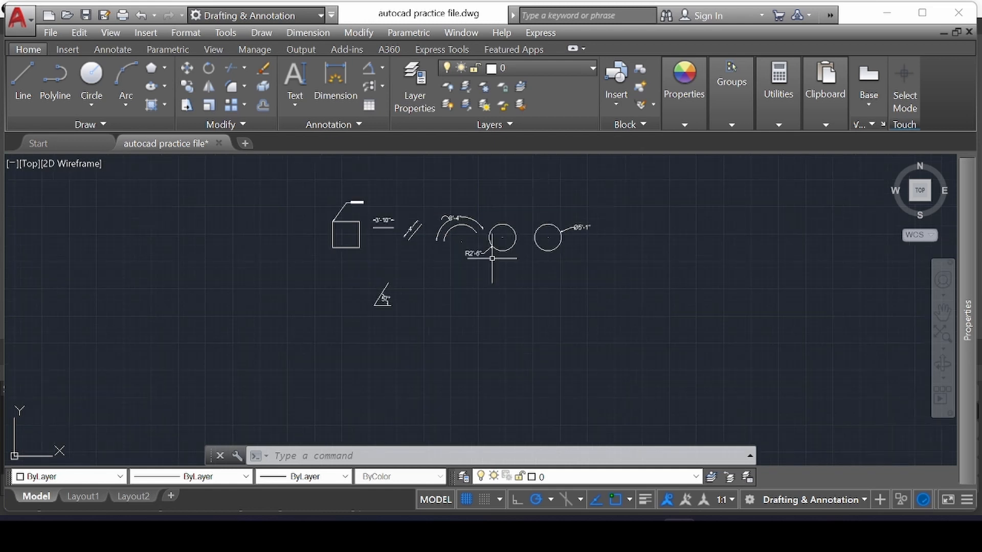
pyautogui.scroll(1, 492, 258)
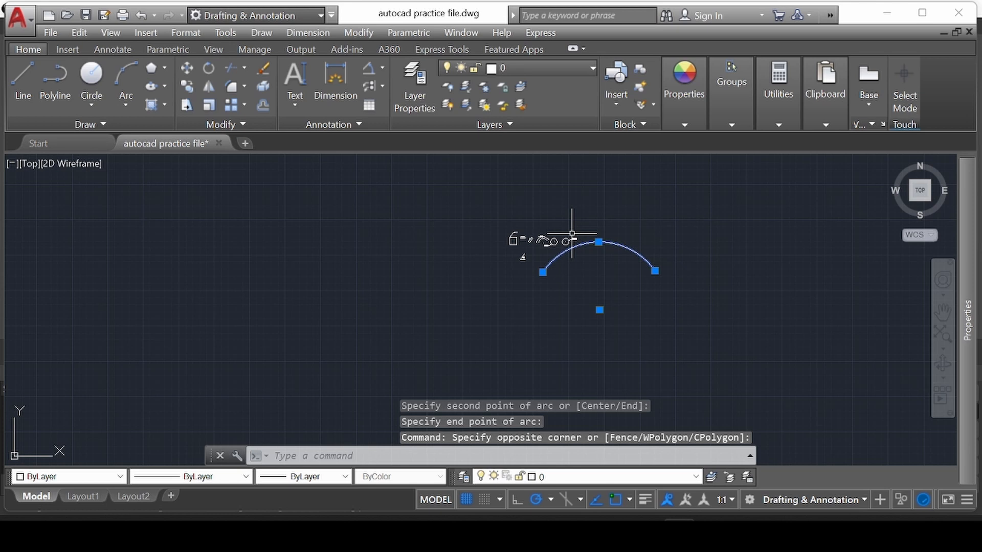
pyautogui.scroll(4, 600, 314)
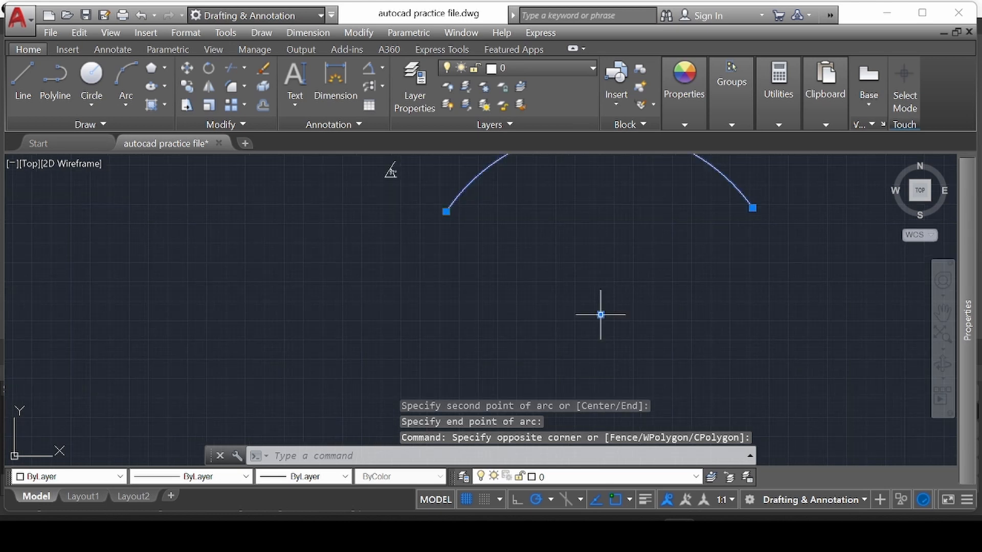
pyautogui.moveTo(555, 174); pyautogui.dragTo(551, 265, button='middle')
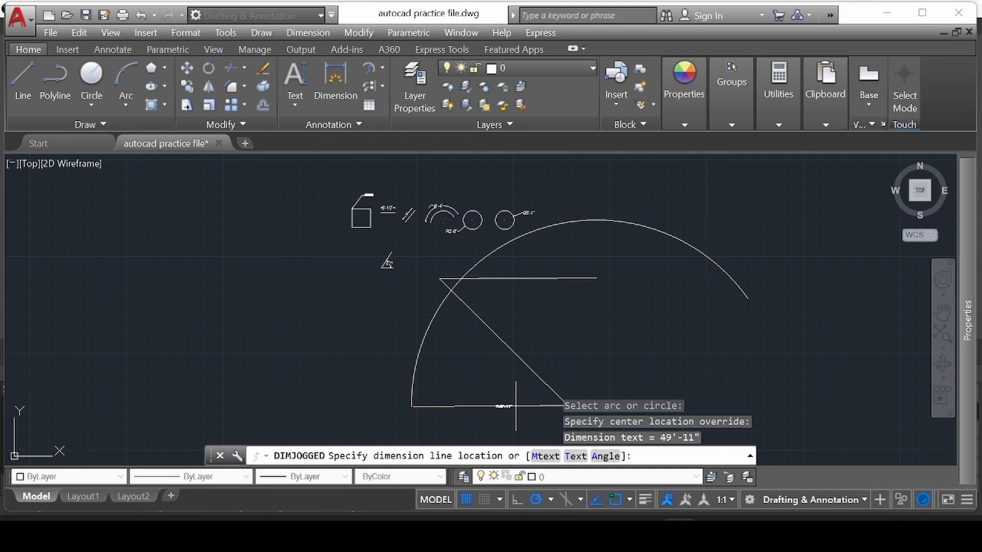
pyautogui.click(515, 406)
pyautogui.scroll(5, 605, 249)
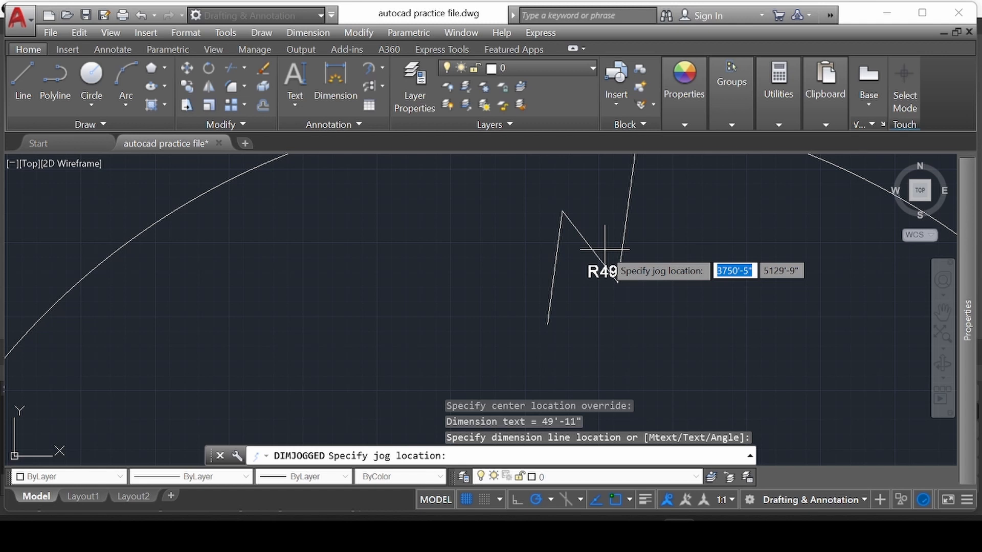
pyautogui.click(605, 249)
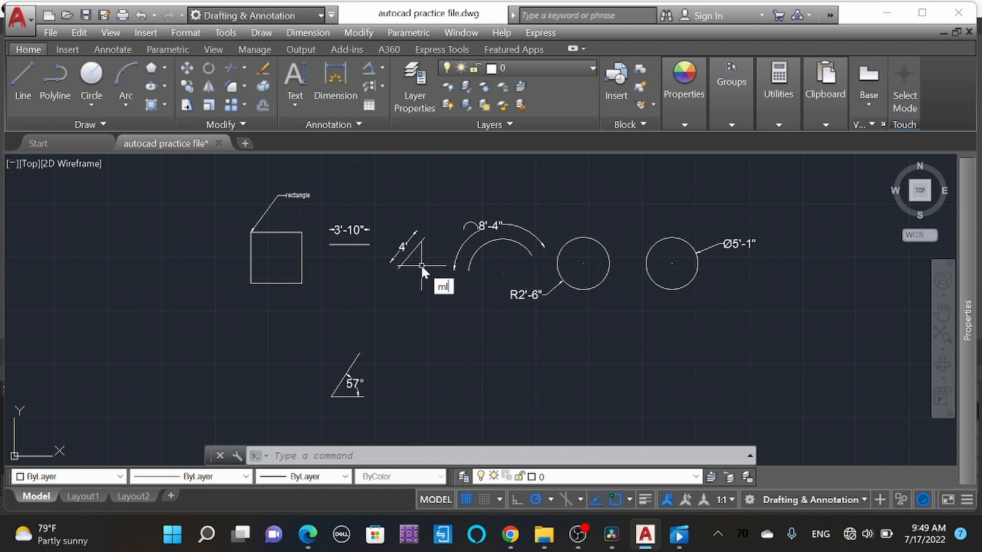
# Open the Standard multileader style for modification with MLEADERSTYLE and show its leader format settings.
pyautogui.write('e')
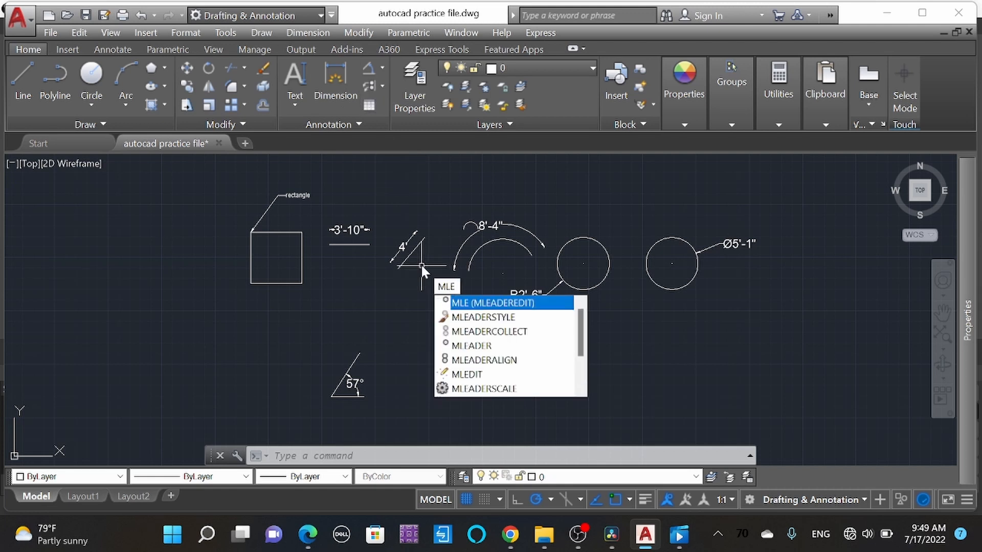
pyautogui.click(504, 317)
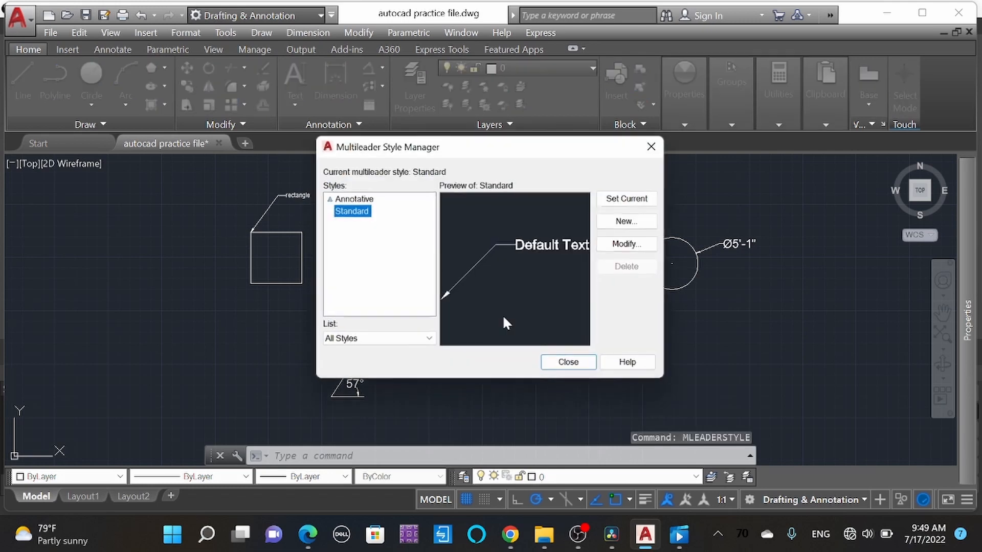
pyautogui.click(626, 244)
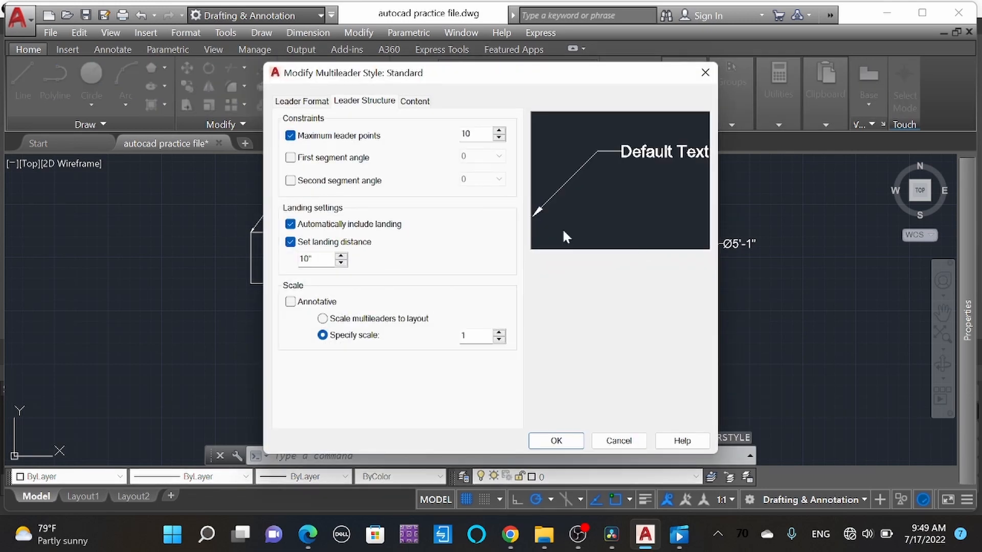
pyautogui.click(307, 100)
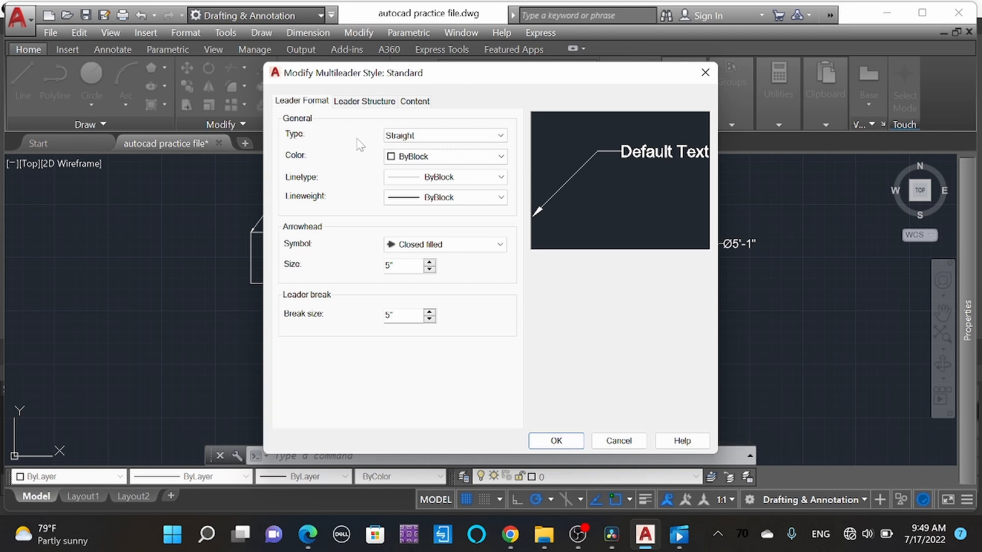
# Examine the leader format options of the Standard style: type, color, linetype, lineweight, arrowhead symbol and arrowhead size.
pyautogui.click(428, 135)
pyautogui.click(429, 135)
pyautogui.click(440, 156)
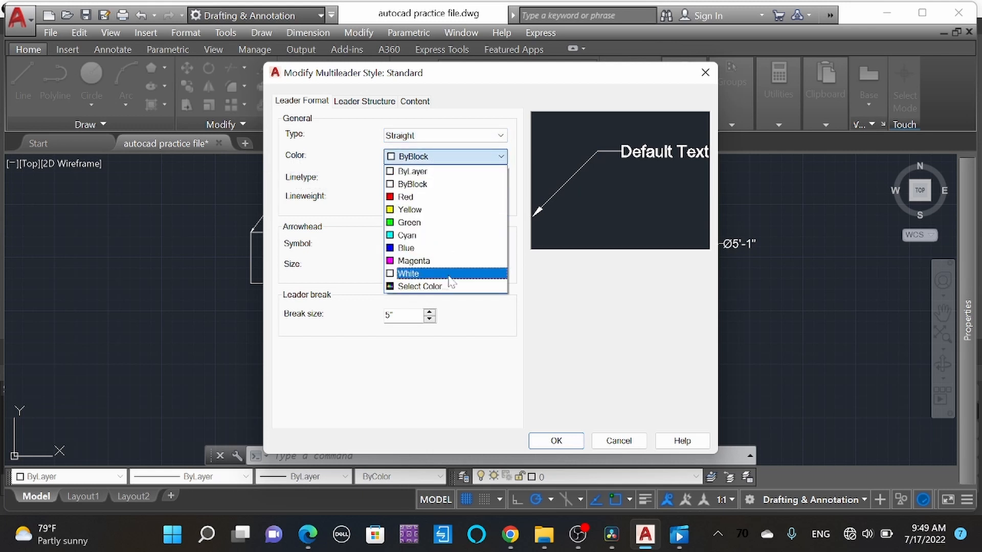
pyautogui.click(443, 184)
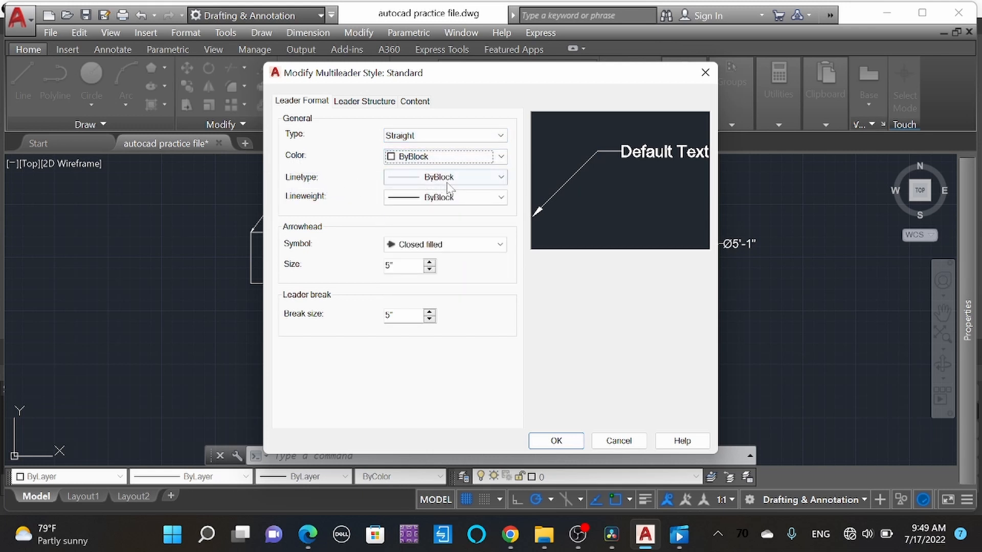
pyautogui.click(442, 182)
pyautogui.click(440, 202)
pyautogui.click(459, 198)
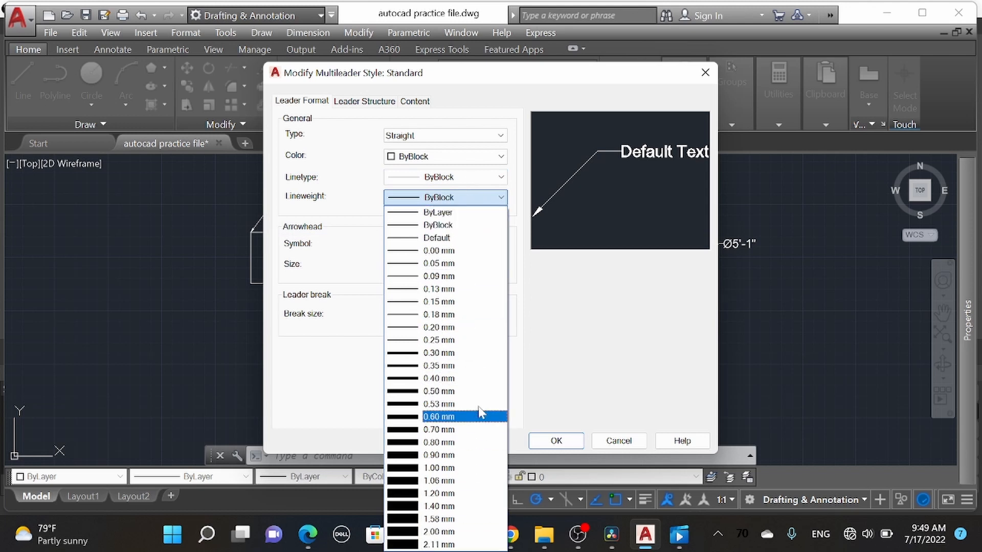
pyautogui.click(447, 203)
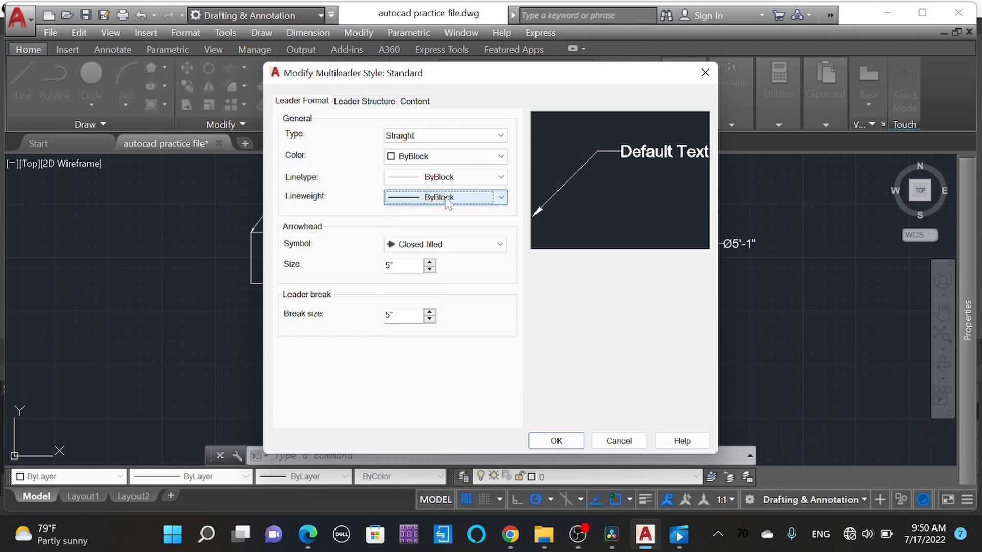
pyautogui.click(468, 248)
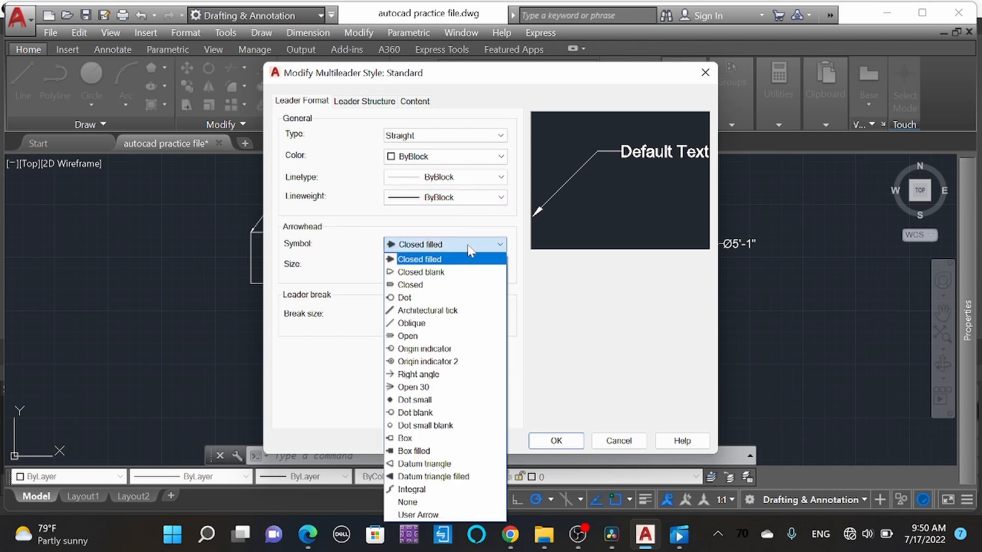
pyautogui.click(573, 343)
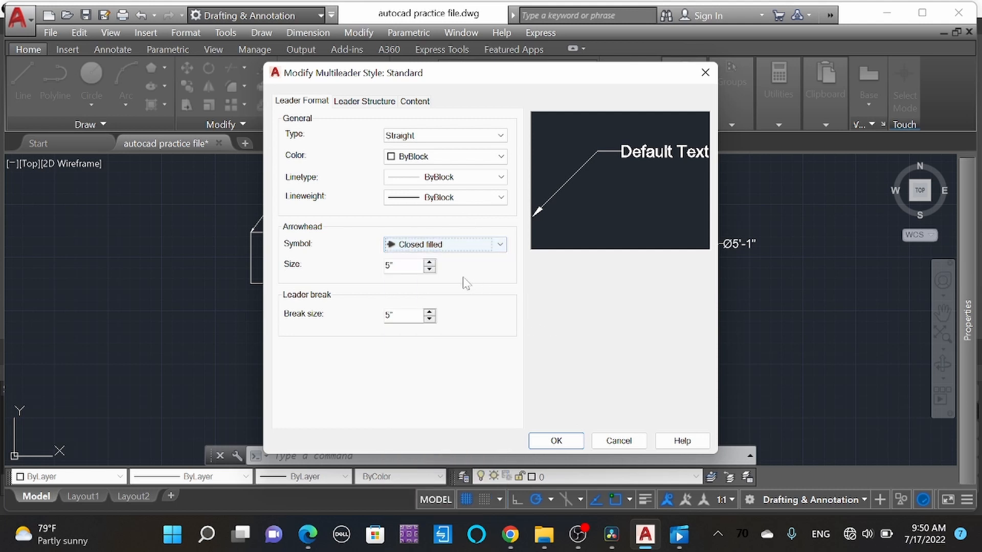
pyautogui.click(405, 266)
pyautogui.press('Tab')
# In the leader structure settings, try a lower maximum number of leader points and restore it to 10.
pyautogui.click(364, 102)
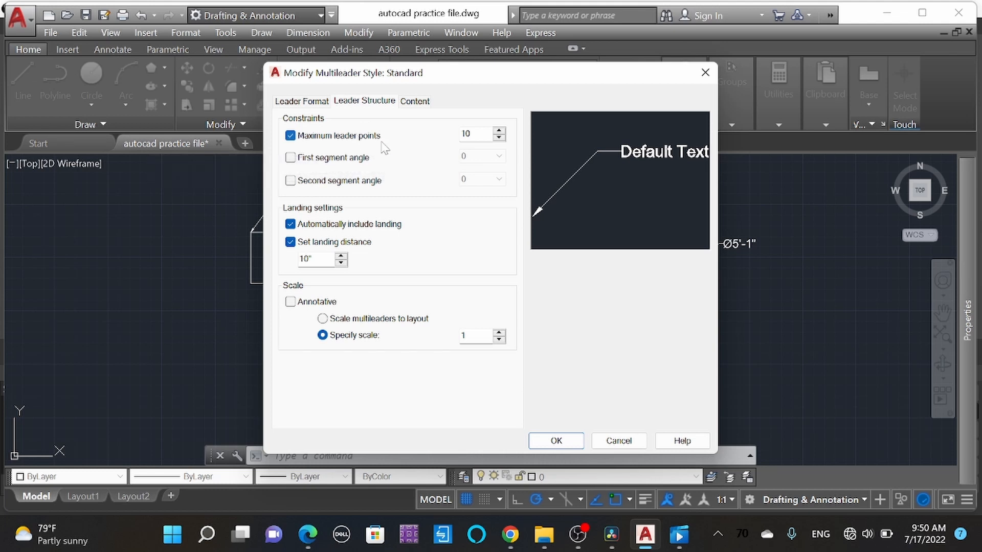
pyautogui.click(499, 137)
pyautogui.click(499, 137)
pyautogui.click(499, 137)
pyautogui.click(499, 131)
pyautogui.click(499, 130)
pyautogui.click(499, 131)
# Try a landing distance of 5" in the Standard multileader style and set it back to 10".
pyautogui.moveTo(322, 259); pyautogui.dragTo(290, 261)
pyautogui.write('5')
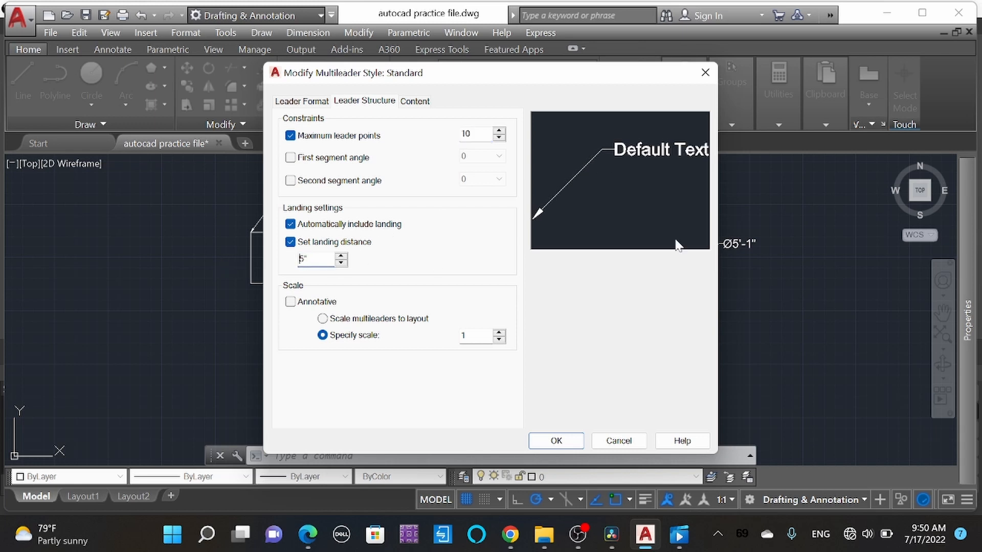
pyautogui.moveTo(311, 259); pyautogui.dragTo(295, 258)
pyautogui.write('10')
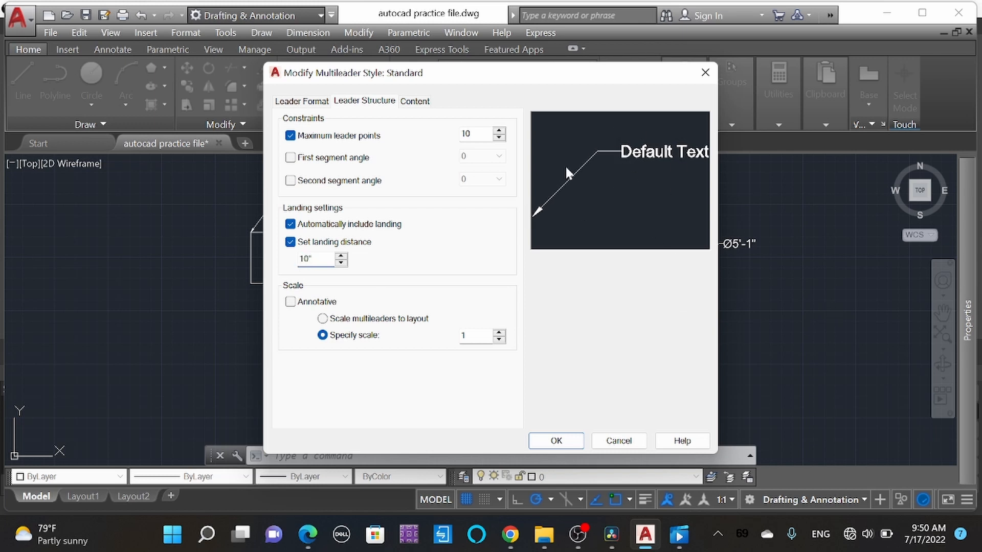
# Try the Dot arrowhead symbol in the leader format settings and switch back to Closed filled.
pyautogui.click(295, 102)
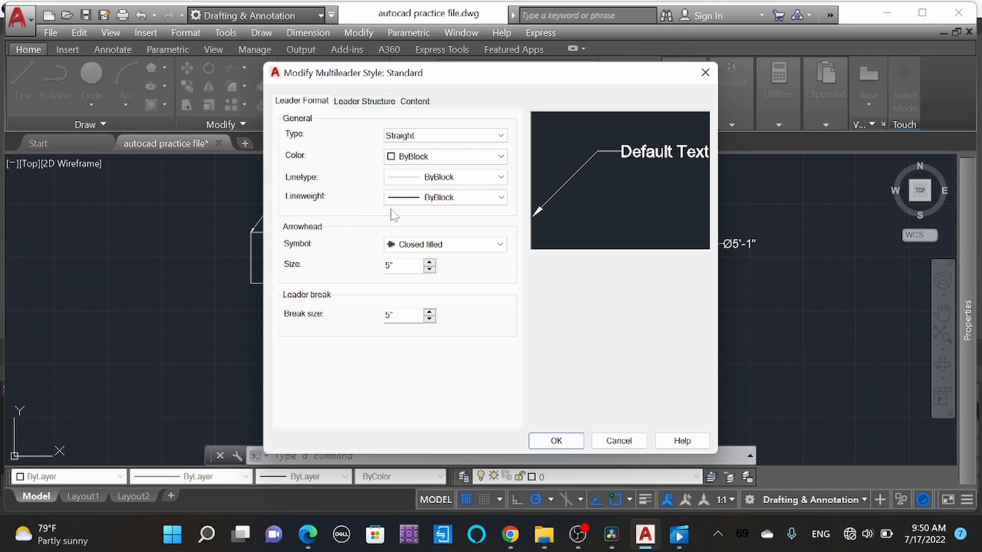
pyautogui.click(443, 246)
pyautogui.click(440, 297)
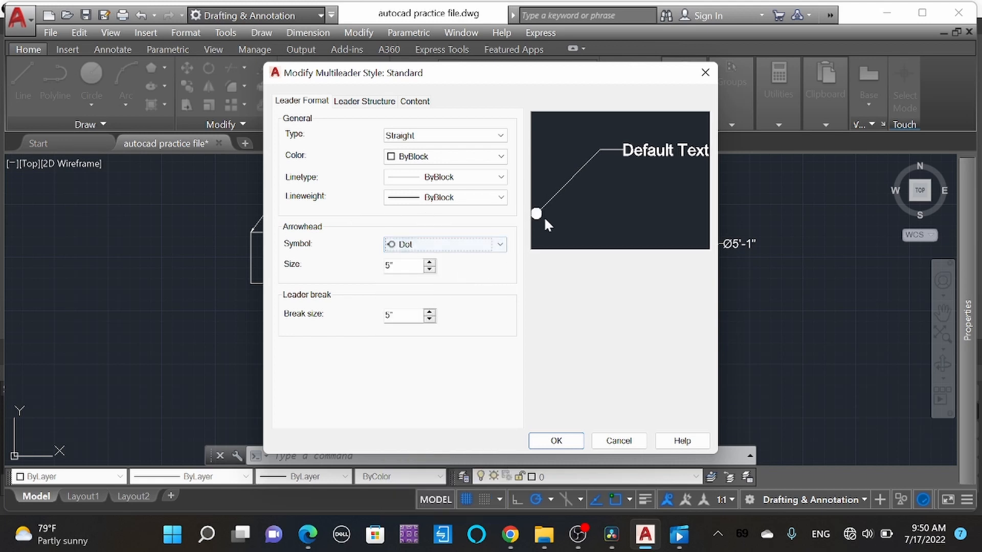
pyautogui.click(454, 244)
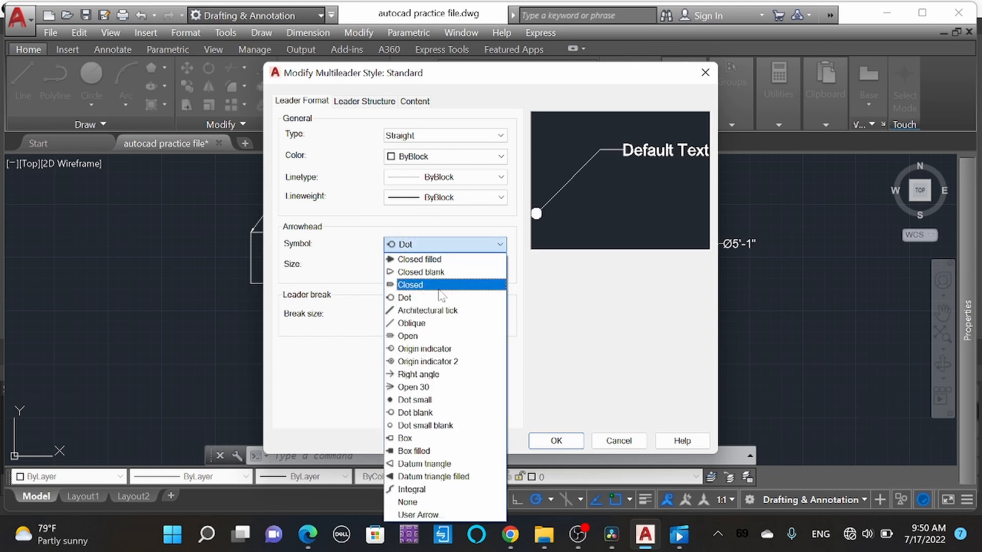
pyautogui.click(418, 259)
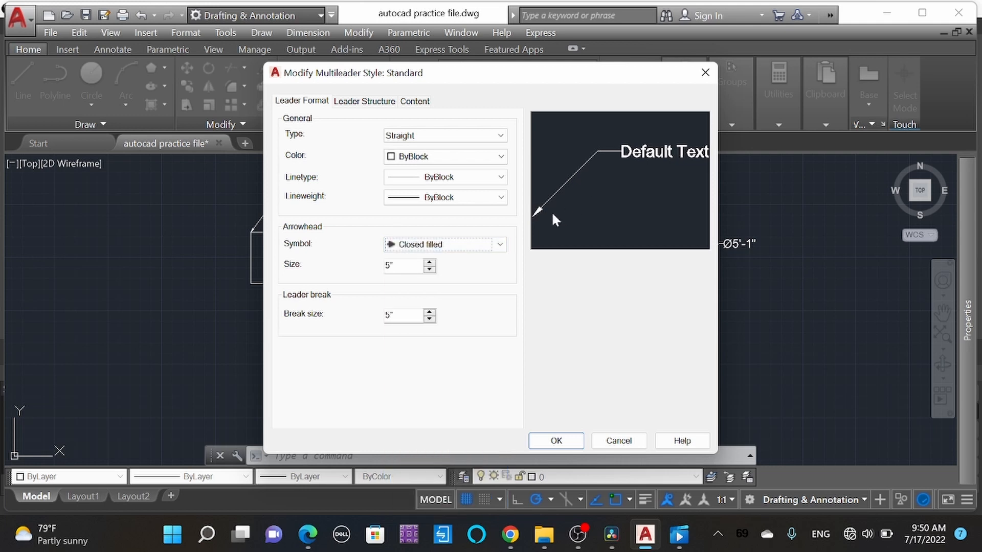
# Try an arrowhead size of 10" in the Standard multileader style and set it back to 5".
pyautogui.doubleClick(388, 265)
pyautogui.write('10"')
pyautogui.doubleClick(391, 266)
pyautogui.write('5')
# Examine the content settings of the Standard multileader style, including the available multileader types.
pyautogui.click(370, 102)
pyautogui.click(409, 101)
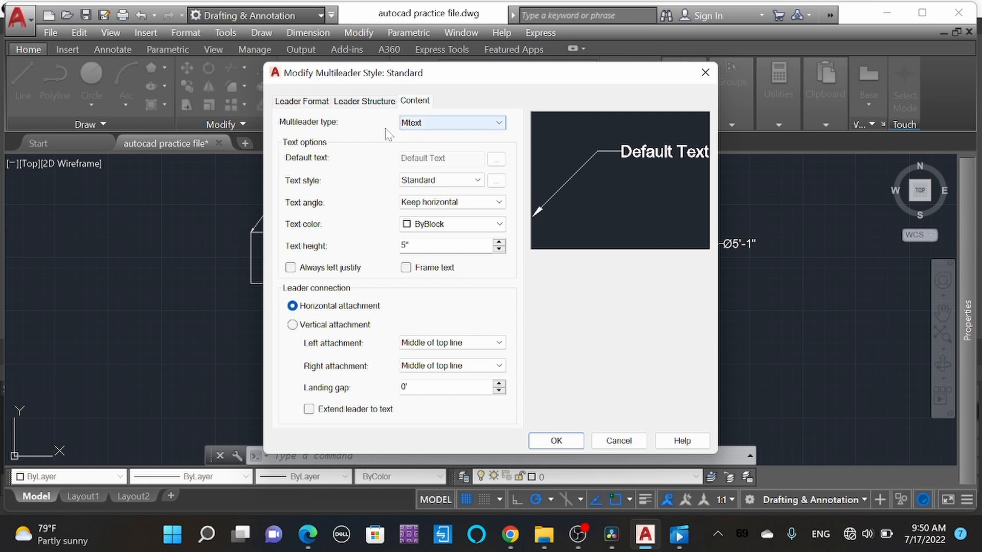
pyautogui.click(413, 124)
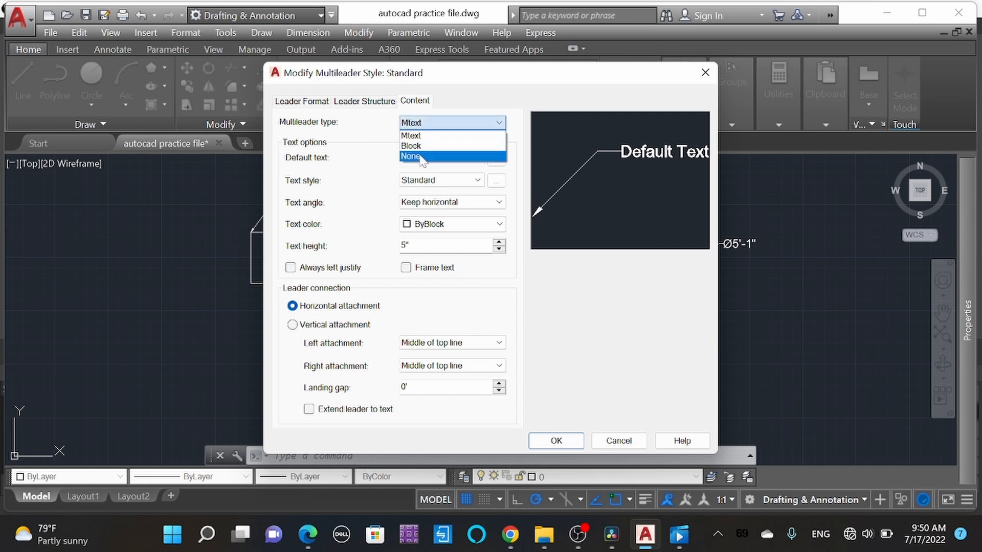
pyautogui.click(457, 127)
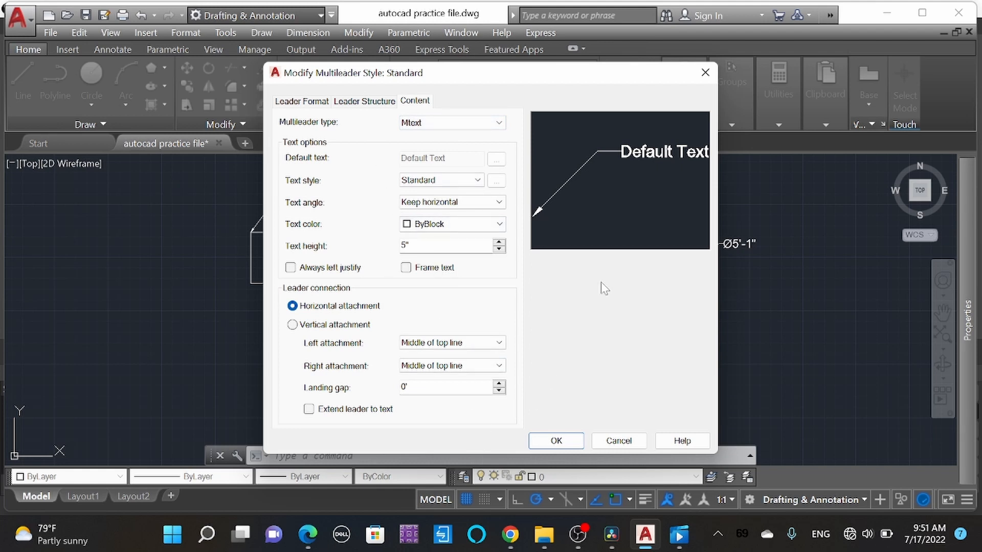
# Review the leader format, leader structure and content settings of the Standard multileader style once more.
pyautogui.click(365, 101)
pyautogui.click(306, 101)
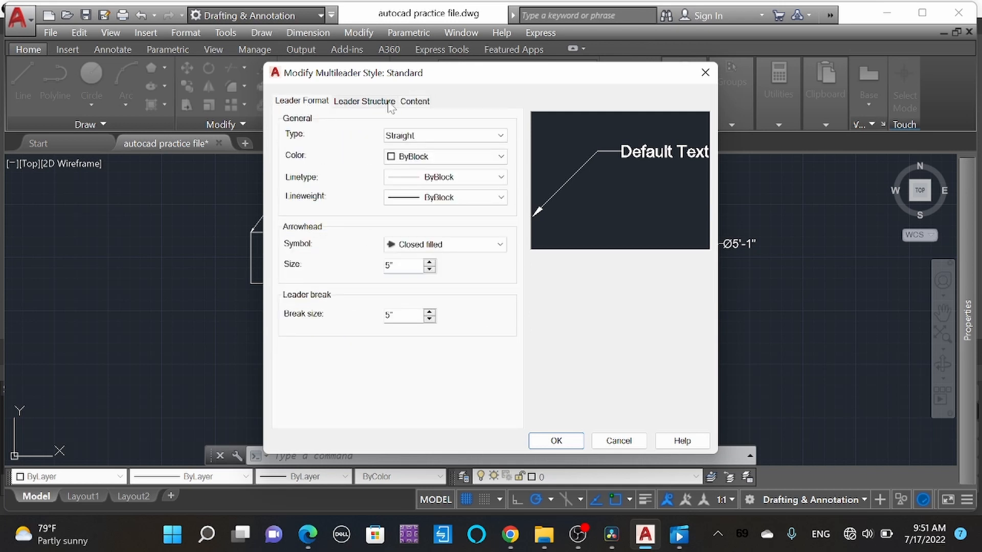
pyautogui.click(377, 101)
pyautogui.click(407, 102)
pyautogui.click(358, 101)
pyautogui.click(301, 102)
pyautogui.click(365, 101)
pyautogui.click(418, 101)
pyautogui.click(376, 101)
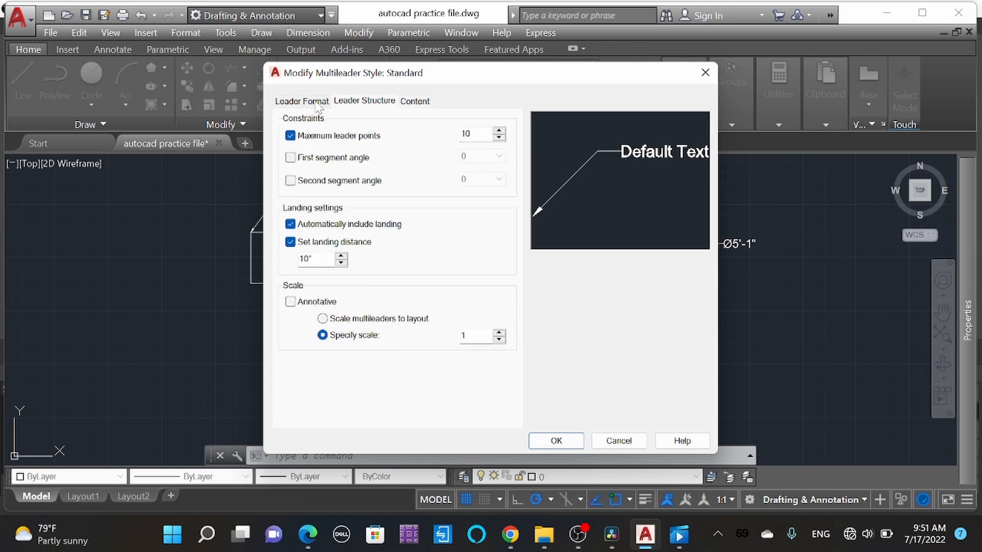
pyautogui.click(318, 104)
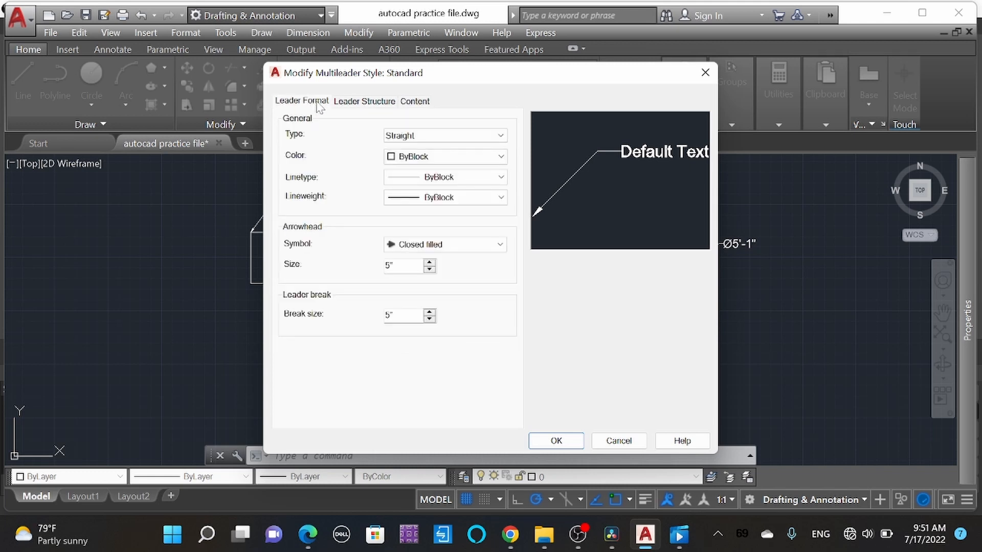